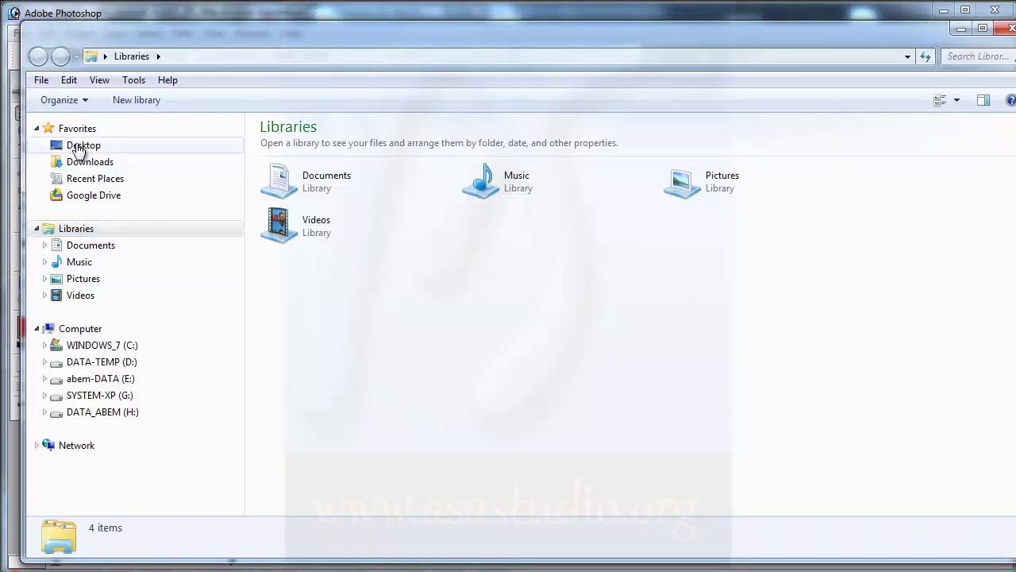
Go to Desktop\unity_mobil\tutorial_mobil\Assets\max_file\Materials and select LampuBelakangKN.jpg through LampuBelakangKRSH.jpg.
{"action": "left_click", "coordinate": [80, 149]}
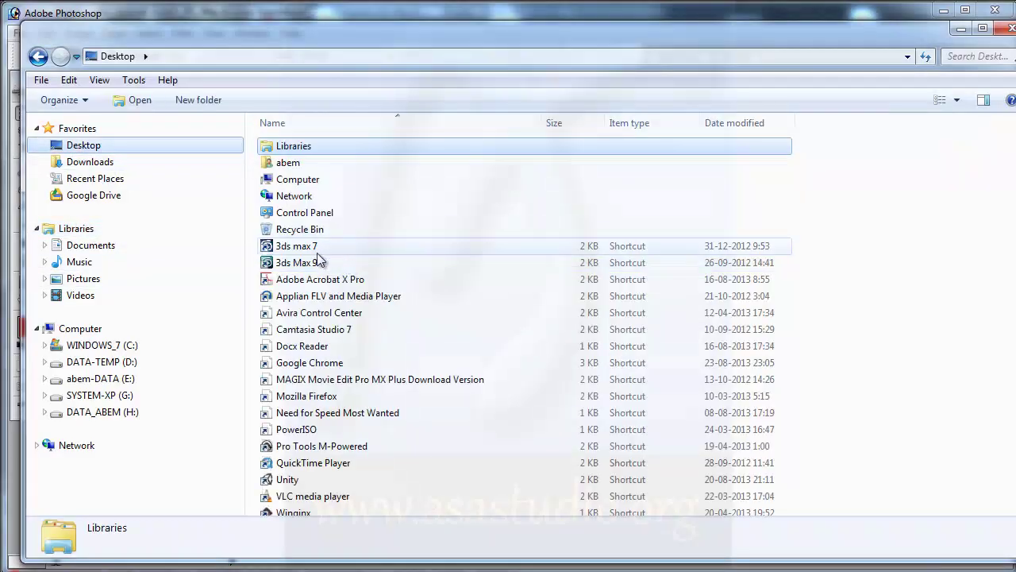
{"action": "left_click", "coordinate": [342, 395]}
{"action": "scroll", "coordinate": [343, 400], "scroll_direction": "down", "scroll_amount": 5}
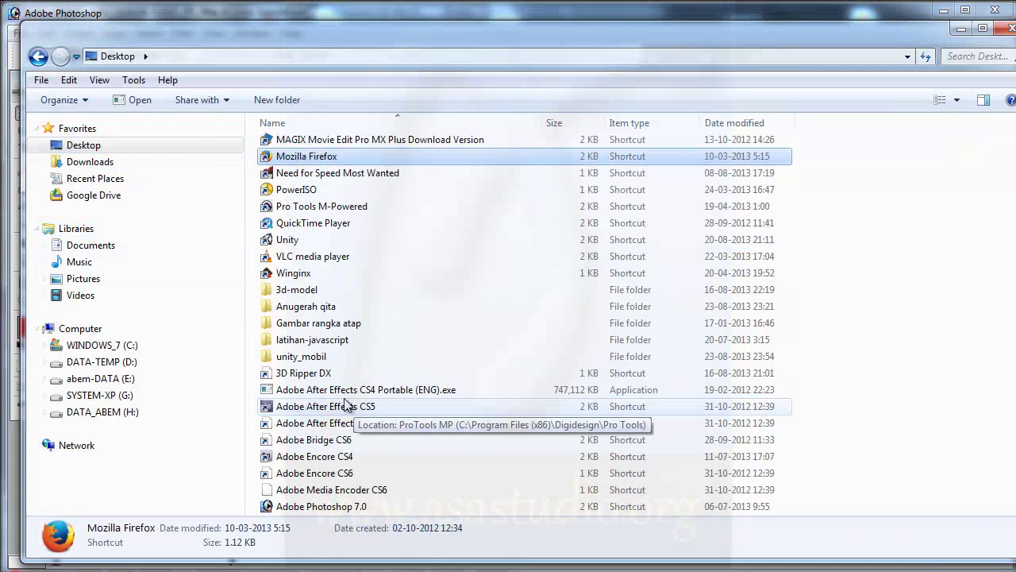
{"action": "double_click", "coordinate": [304, 356]}
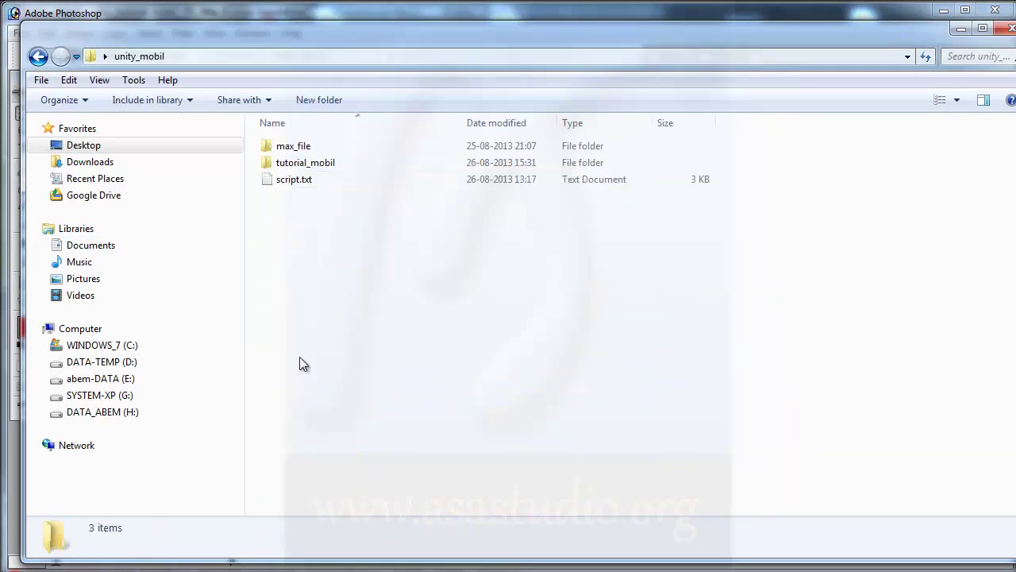
{"action": "double_click", "coordinate": [292, 162]}
{"action": "double_click", "coordinate": [290, 148]}
{"action": "double_click", "coordinate": [291, 164]}
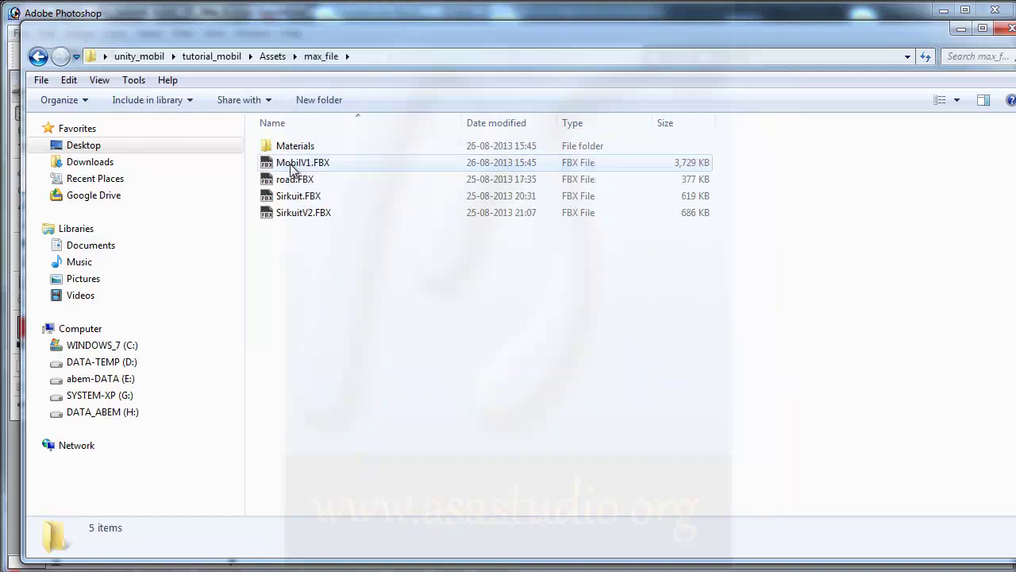
{"action": "double_click", "coordinate": [290, 145]}
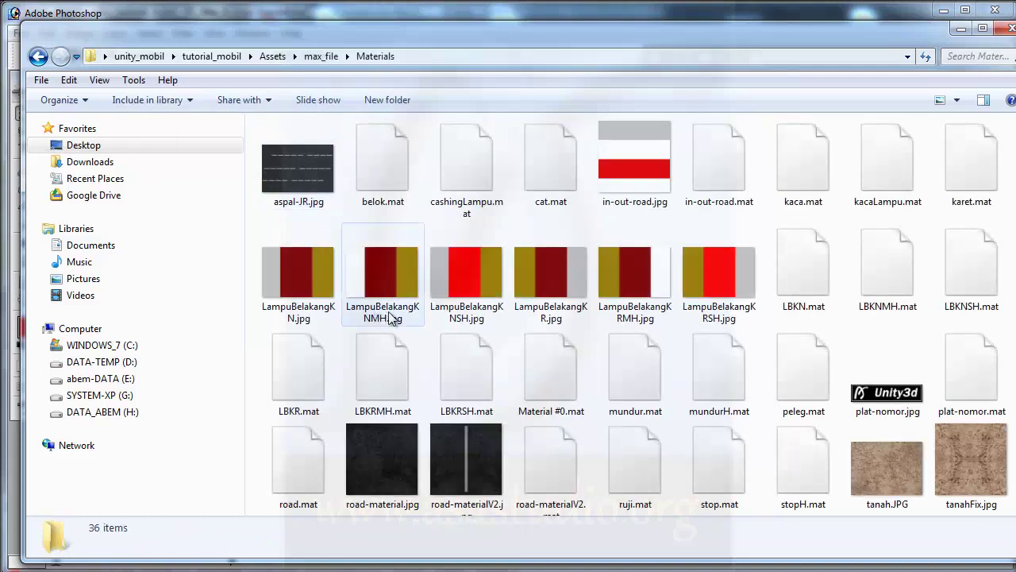
{"action": "left_click", "coordinate": [289, 276]}
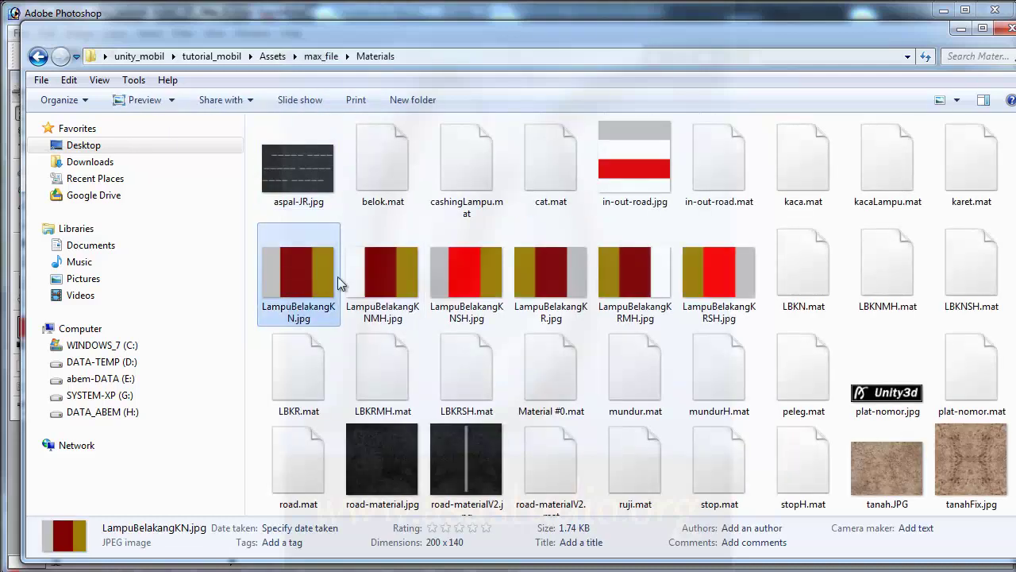
{"action": "left_click", "coordinate": [728, 265], "text": "shift"}
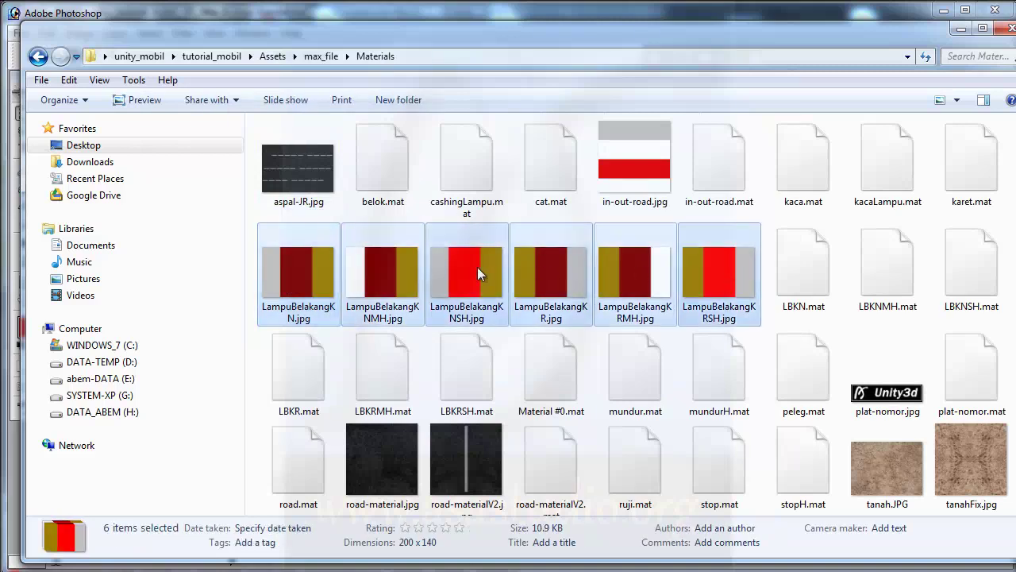
Drop the six LampuBelakang images into Photoshop and arrange their windows at separate spots across the workspace.
{"action": "left_click_drag", "start_coordinate": [468, 264], "coordinate": [690, 568]}
{"action": "left_click_drag", "start_coordinate": [425, 245], "coordinate": [425, 244]}
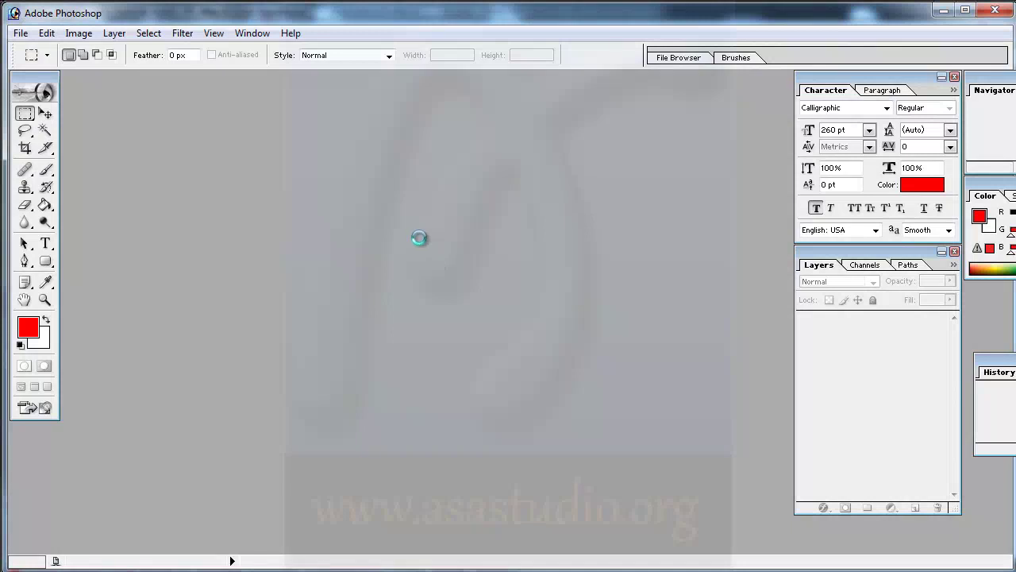
{"action": "left_click_drag", "start_coordinate": [163, 120], "coordinate": [581, 177]}
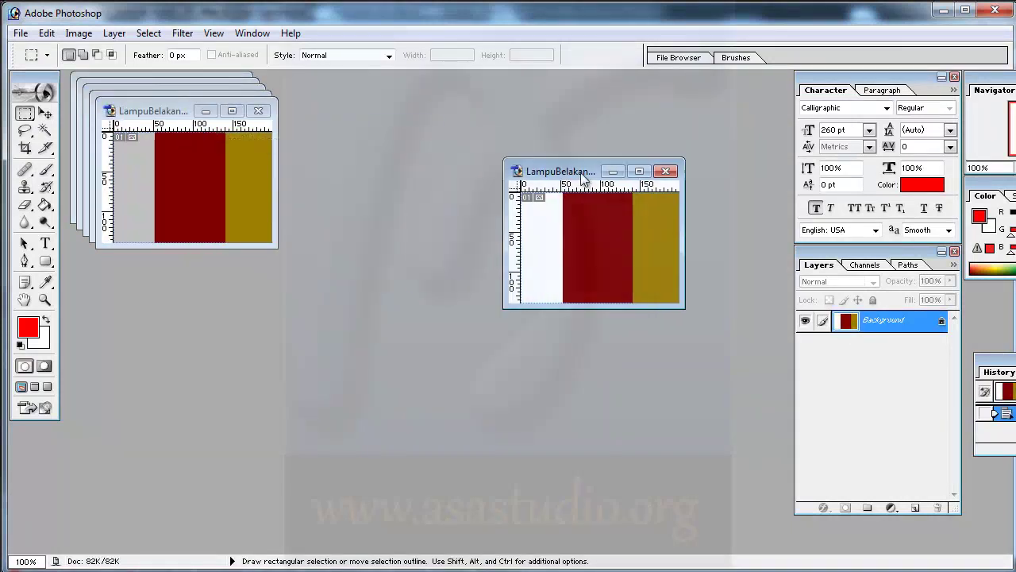
{"action": "left_click", "coordinate": [156, 111]}
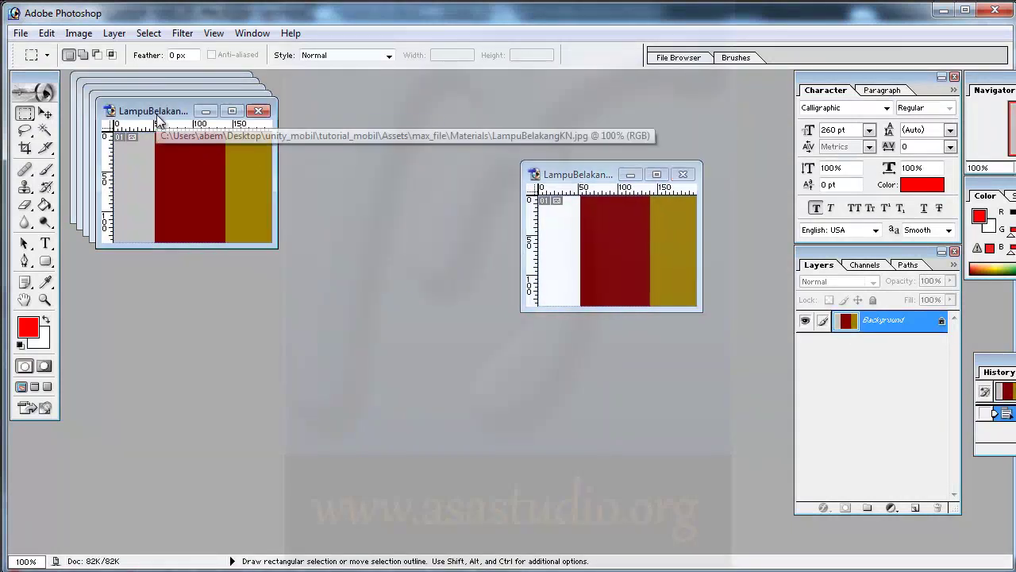
{"action": "left_click_drag", "start_coordinate": [162, 111], "coordinate": [506, 354]}
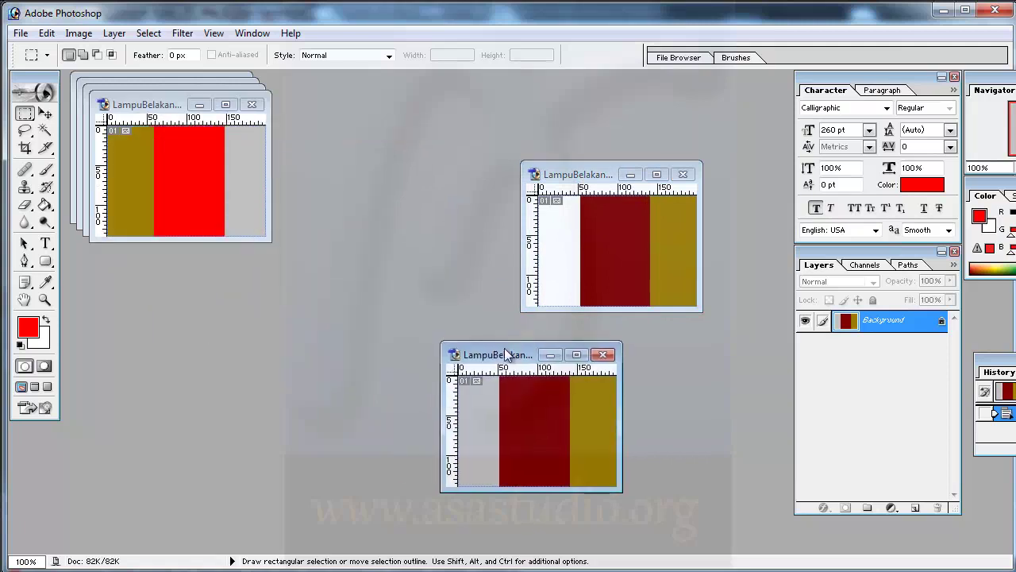
{"action": "left_click", "coordinate": [169, 104]}
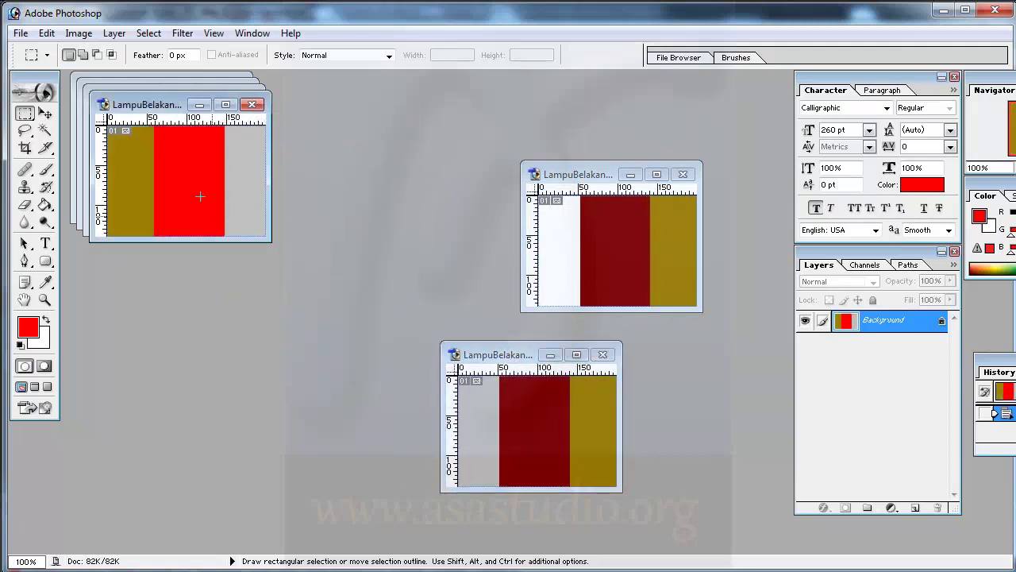
{"action": "left_click_drag", "start_coordinate": [159, 111], "coordinate": [125, 398]}
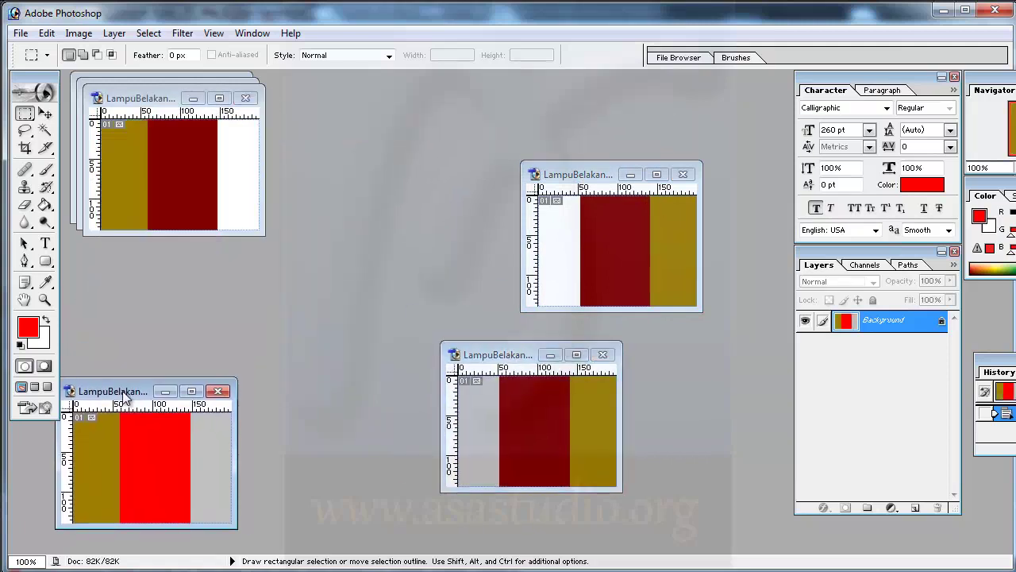
{"action": "left_click_drag", "start_coordinate": [149, 111], "coordinate": [405, 181]}
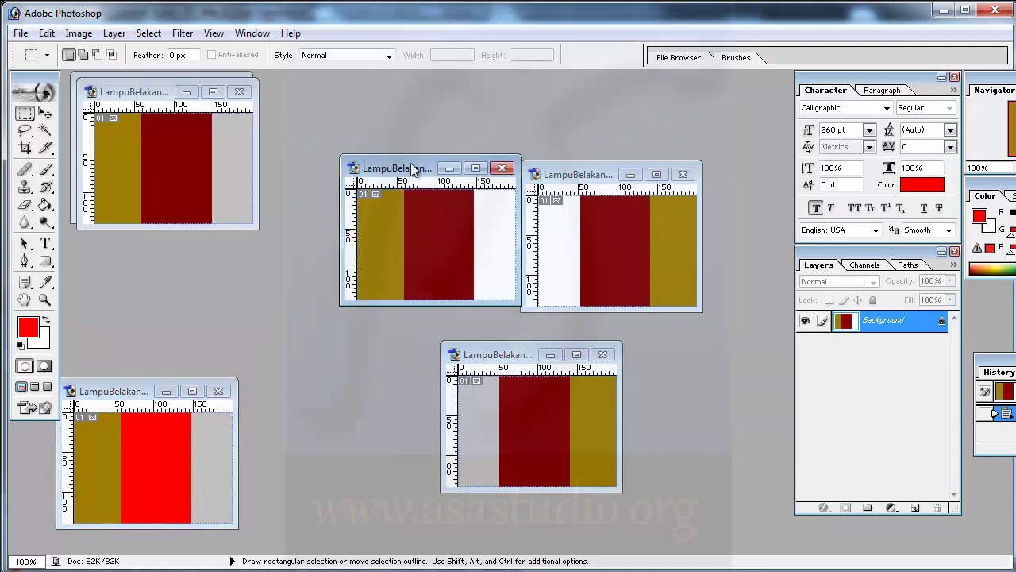
{"action": "mouse_move", "coordinate": [137, 98]}
{"action": "left_mouse_down"}
{"action": "mouse_move", "coordinate": [216, 223]}
{"action": "mouse_move", "coordinate": [291, 283]}
{"action": "left_mouse_up"}
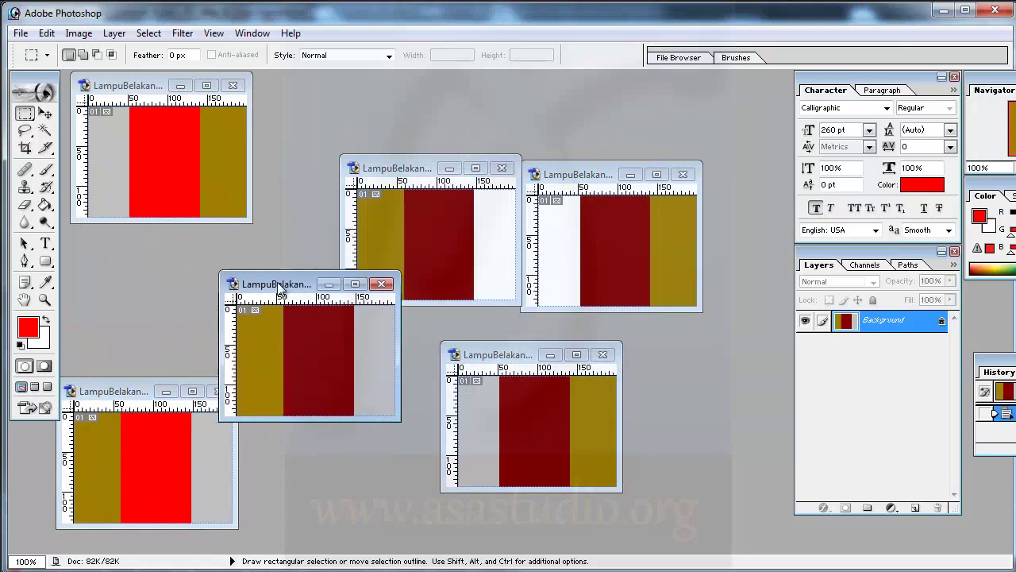
Widen the LampuBelakangKNSH canvas to 400 px, anchored left so space is added on the right.
{"action": "left_click", "coordinate": [129, 86]}
{"action": "right_click", "coordinate": [130, 86]}
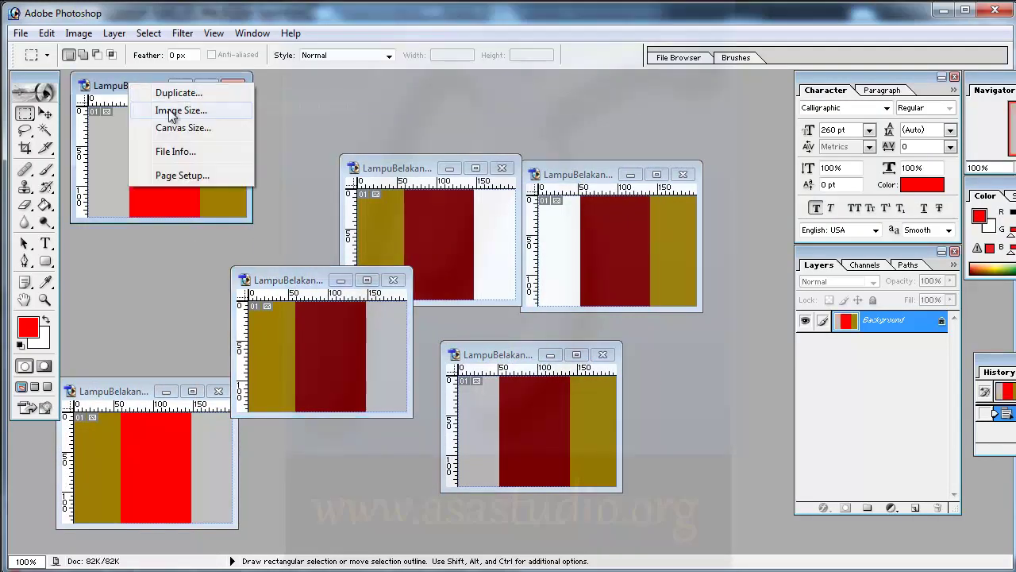
{"action": "left_click", "coordinate": [170, 129]}
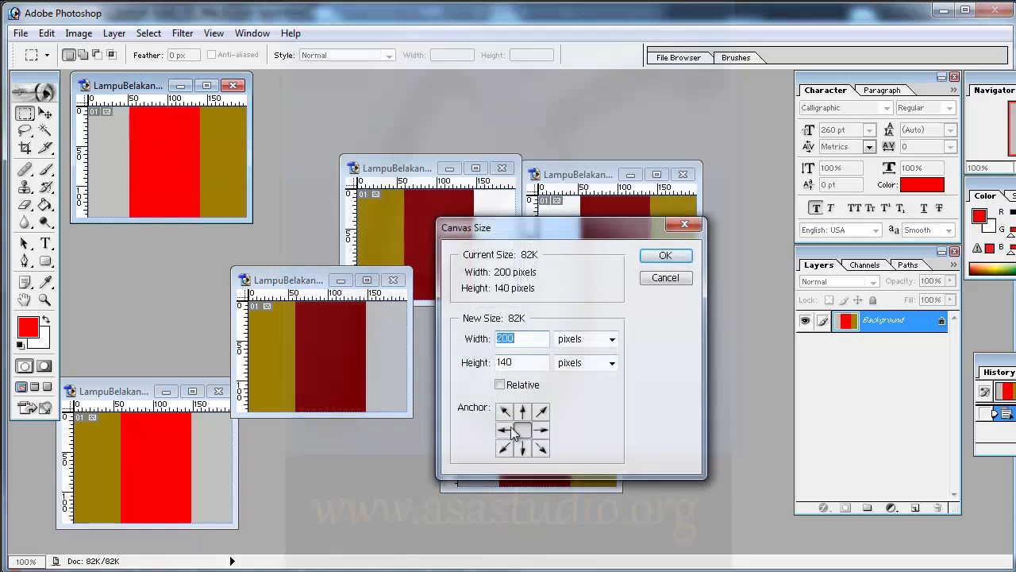
{"action": "left_click", "coordinate": [504, 429]}
{"action": "type", "text": "4"}
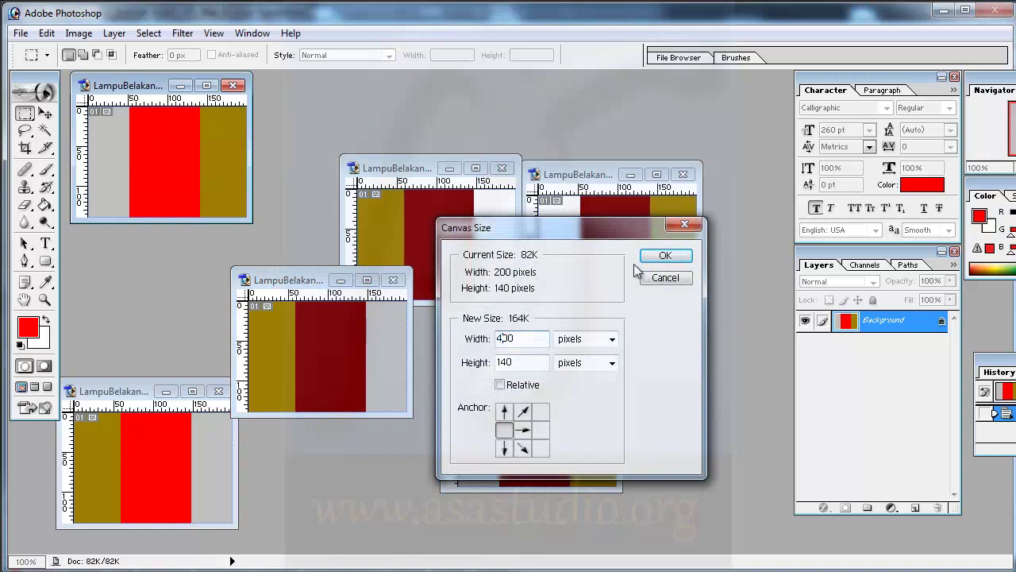
{"action": "left_click", "coordinate": [664, 258]}
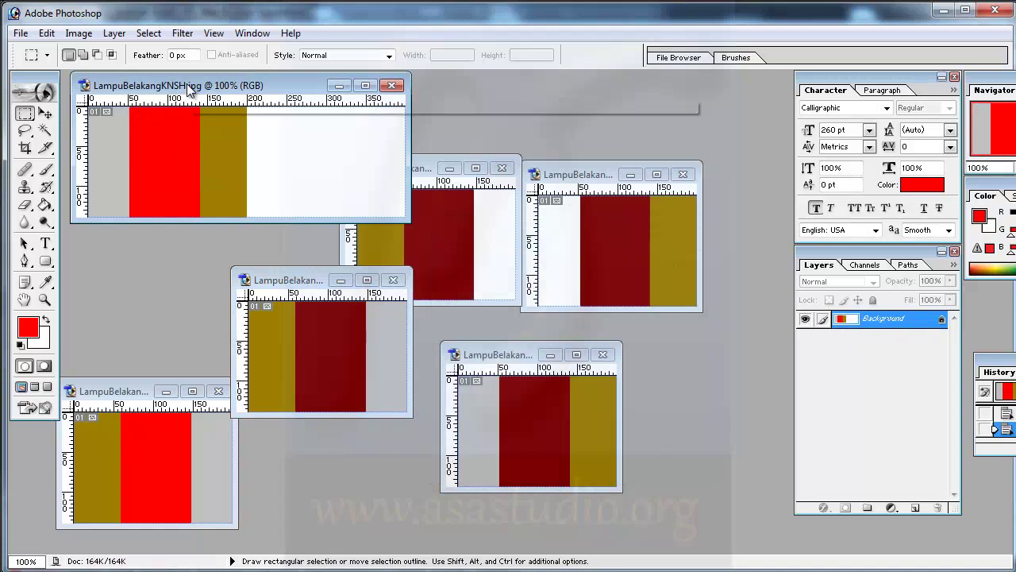
{"action": "left_click_drag", "start_coordinate": [186, 84], "coordinate": [177, 84]}
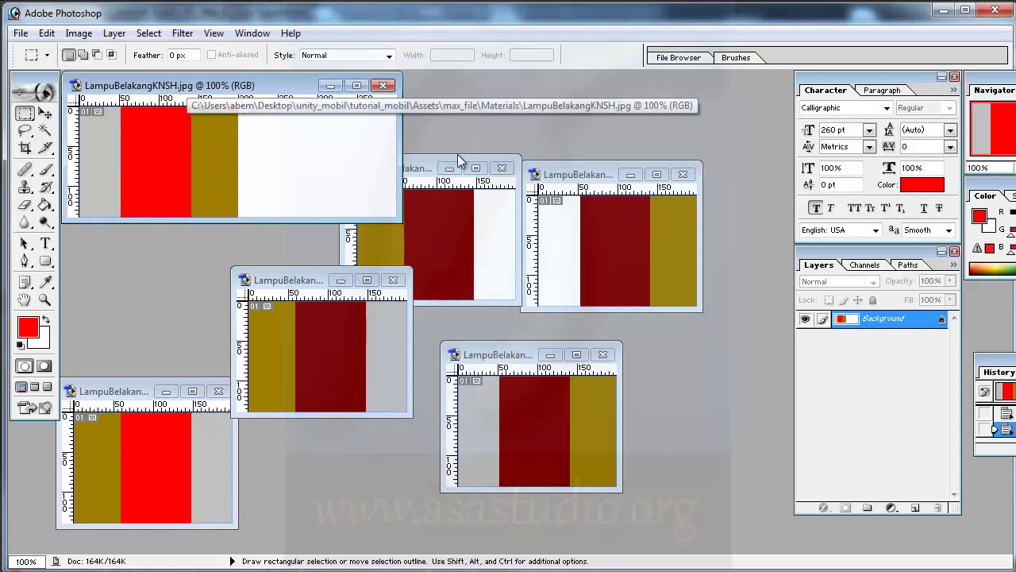
Copy the LampuBelakangKR image into LampuBelakangKNSH as Layer 1 and move the KR window up-left.
{"action": "left_click", "coordinate": [302, 283]}
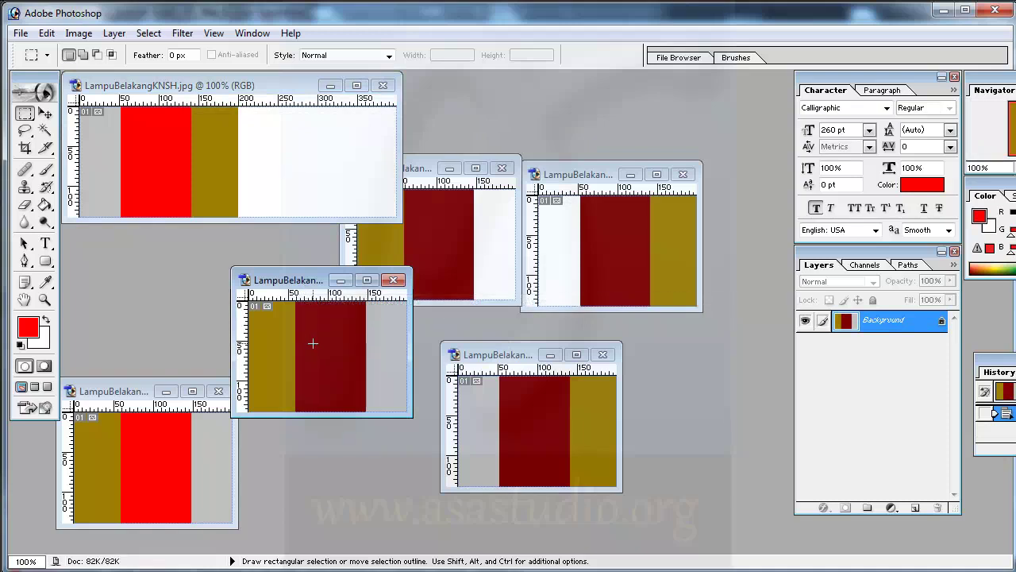
{"action": "mouse_move", "coordinate": [316, 349]}
{"action": "left_mouse_down"}
{"action": "mouse_move", "coordinate": [290, 184]}
{"action": "mouse_move", "coordinate": [306, 163]}
{"action": "left_mouse_up"}
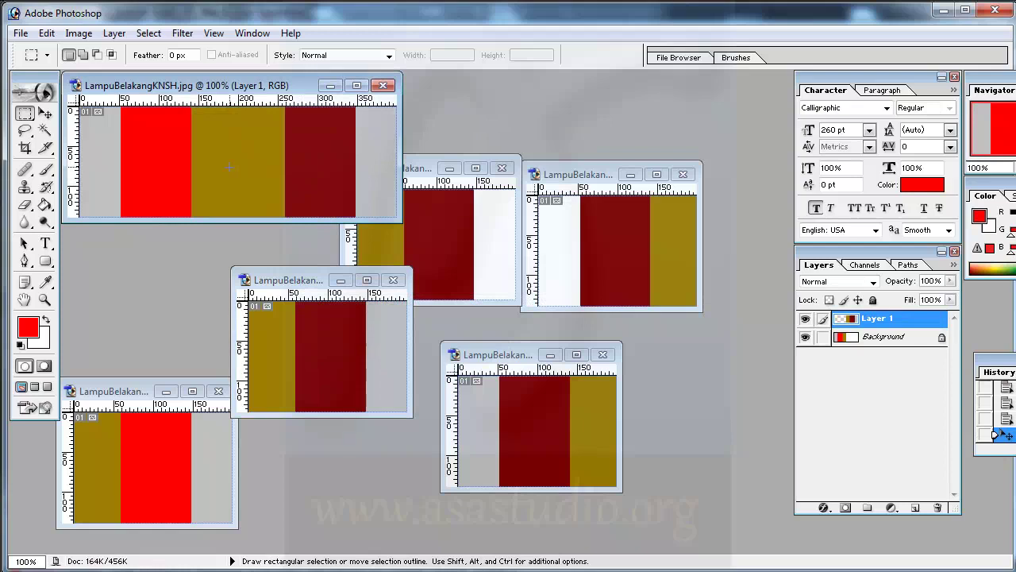
{"action": "left_click", "coordinate": [298, 281]}
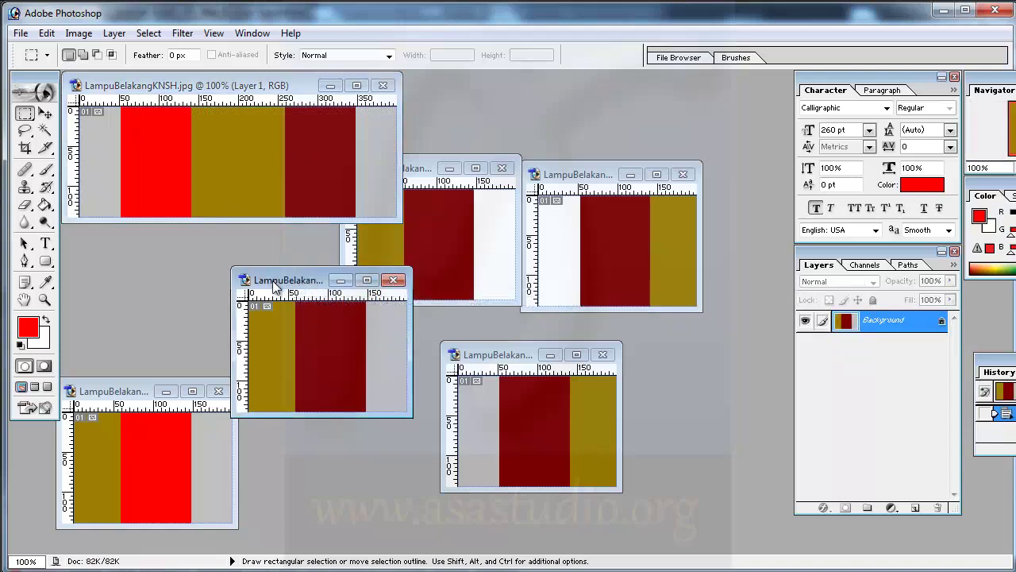
{"action": "left_click_drag", "start_coordinate": [273, 286], "coordinate": [157, 238]}
Widen the LampuBelakangKR canvas to 400 px with a left anchor.
{"action": "right_click", "coordinate": [158, 237]}
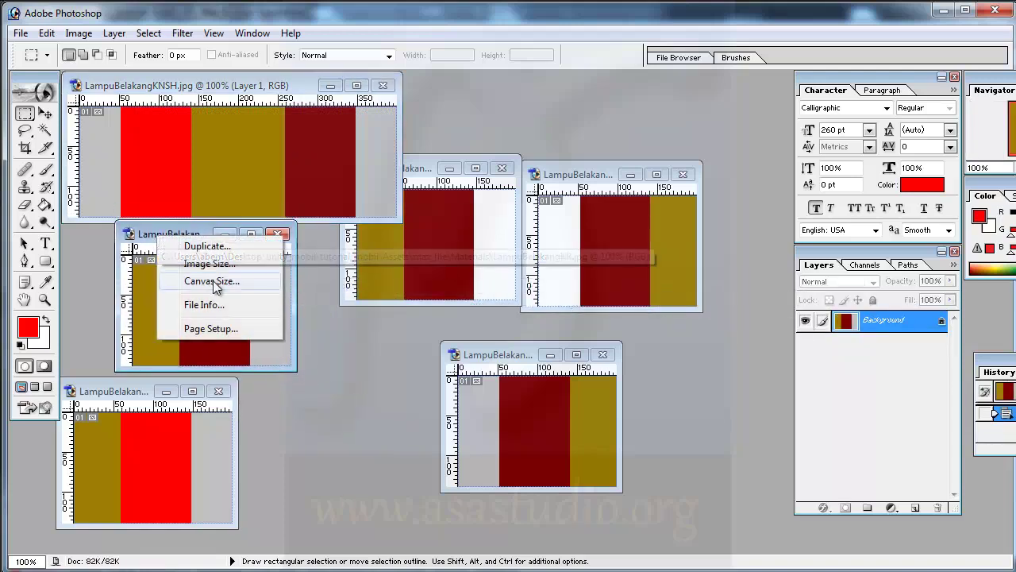
{"action": "left_click", "coordinate": [211, 281]}
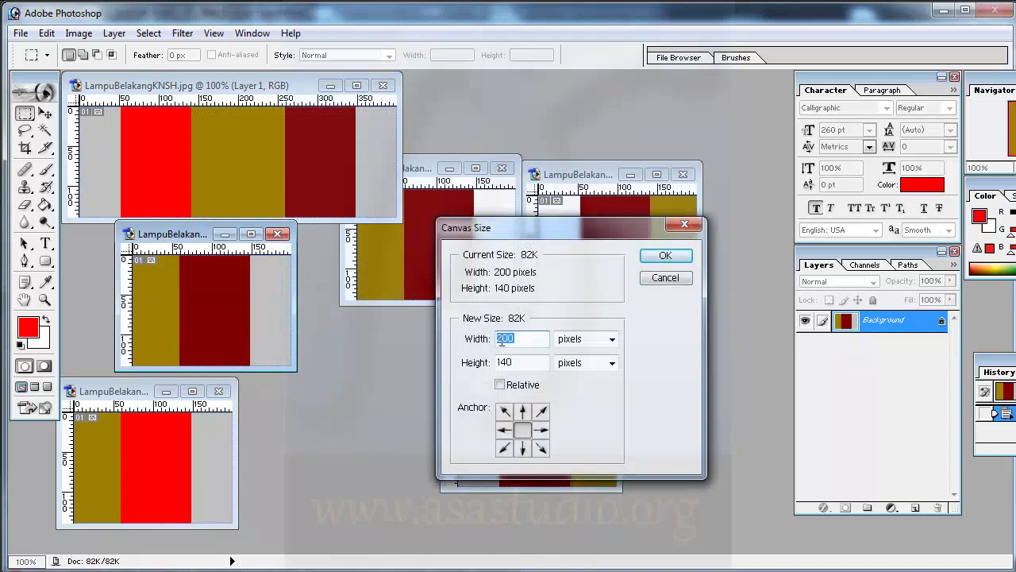
{"action": "left_click", "coordinate": [504, 430]}
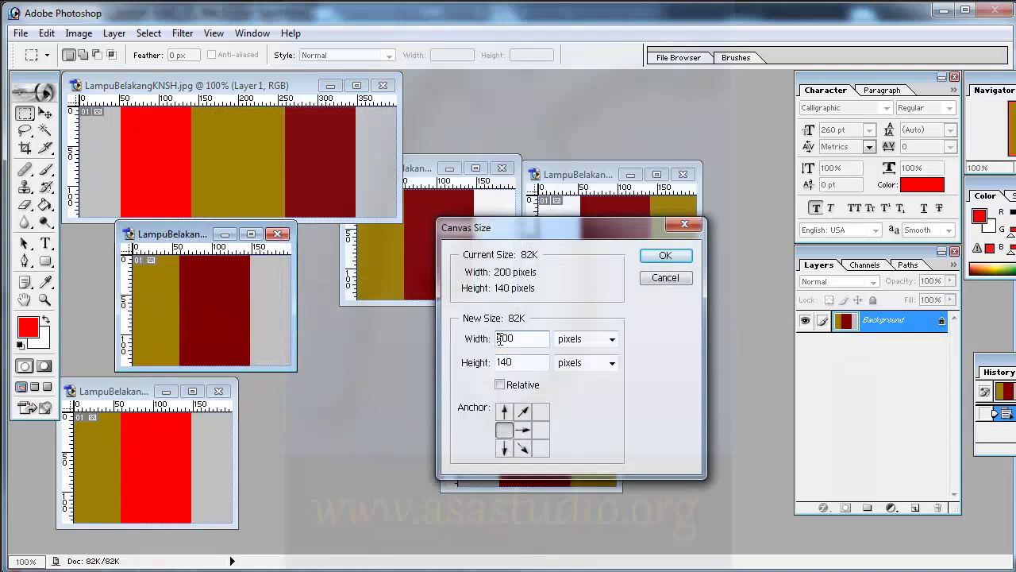
{"action": "type", "text": "4"}
{"action": "left_click", "coordinate": [665, 255]}
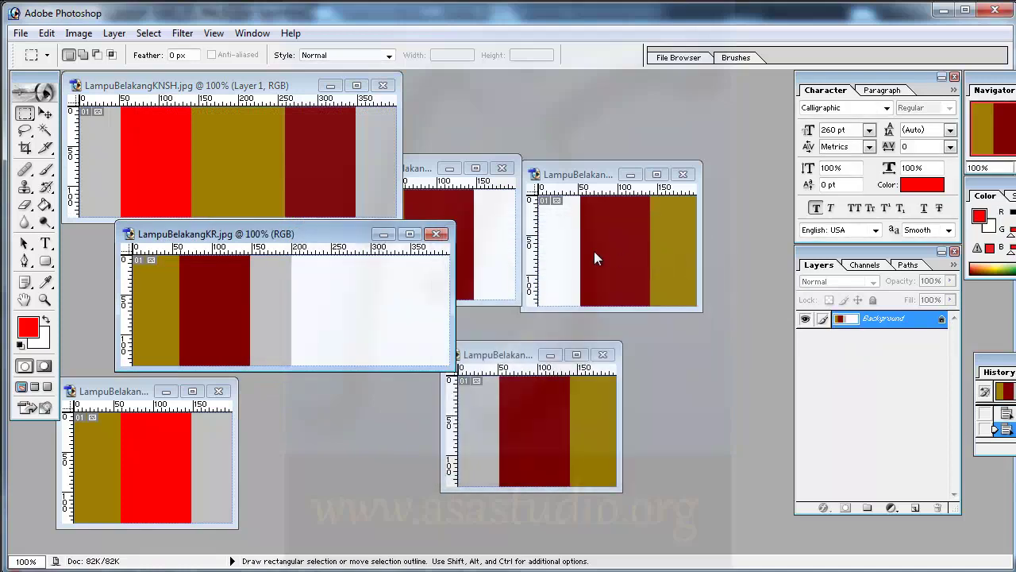
Copy the KNSH Background layer into LampuBelakangKR's right half as Layer 1.
{"action": "left_click", "coordinate": [254, 87]}
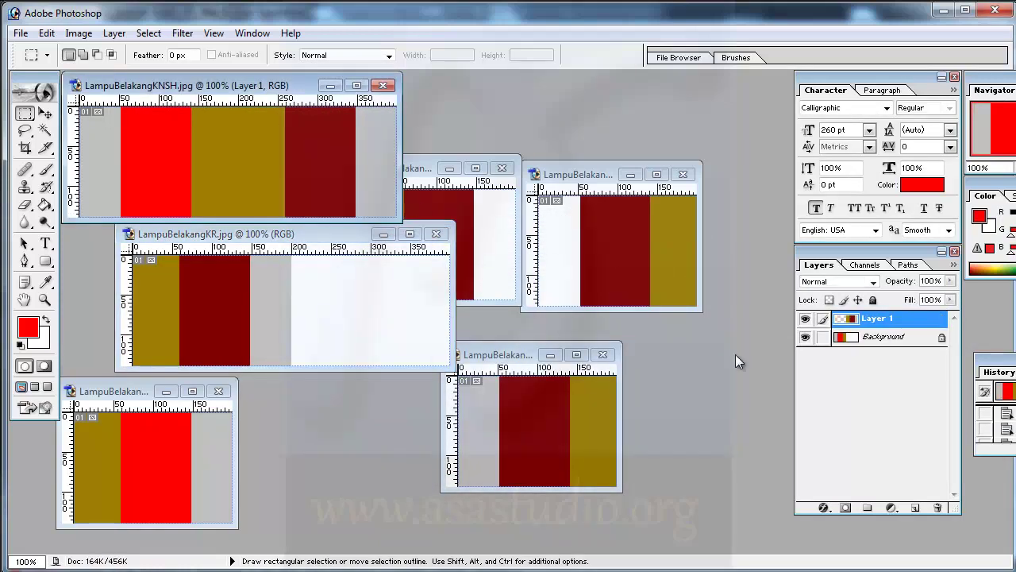
{"action": "left_click", "coordinate": [856, 340]}
{"action": "key", "text": "ctrl"}
{"action": "mouse_move", "coordinate": [123, 158]}
{"action": "left_mouse_down", "text": "ctrl"}
{"action": "mouse_move", "coordinate": [322, 308]}
{"action": "mouse_move", "coordinate": [346, 302]}
{"action": "left_mouse_up", "text": "ctrl"}
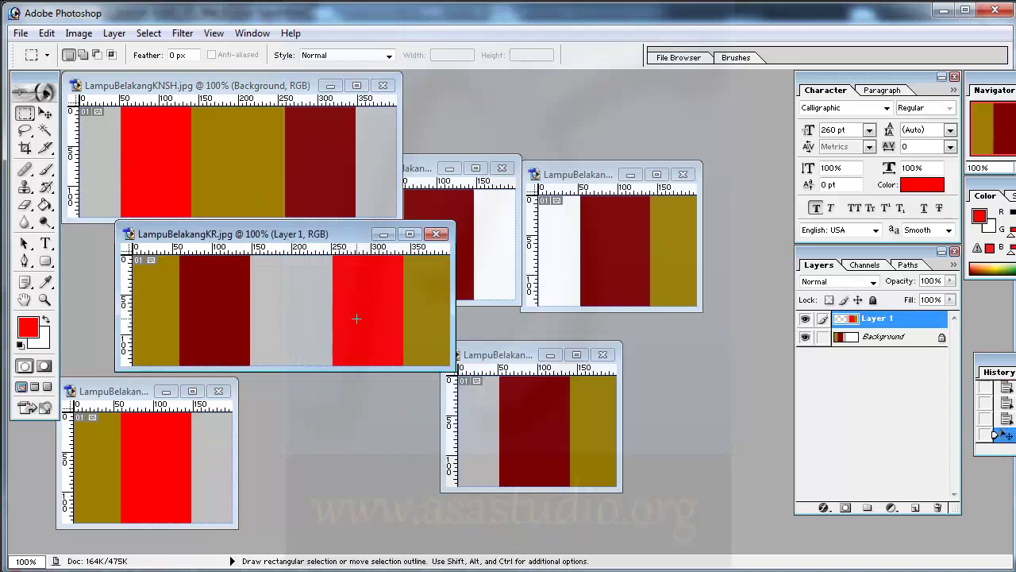
Save a web-optimized JPEG of the combined image, dropping 'KR' to name it LampuBelakang.jpg.
{"action": "left_click", "coordinate": [21, 36]}
{"action": "left_click", "coordinate": [71, 195]}
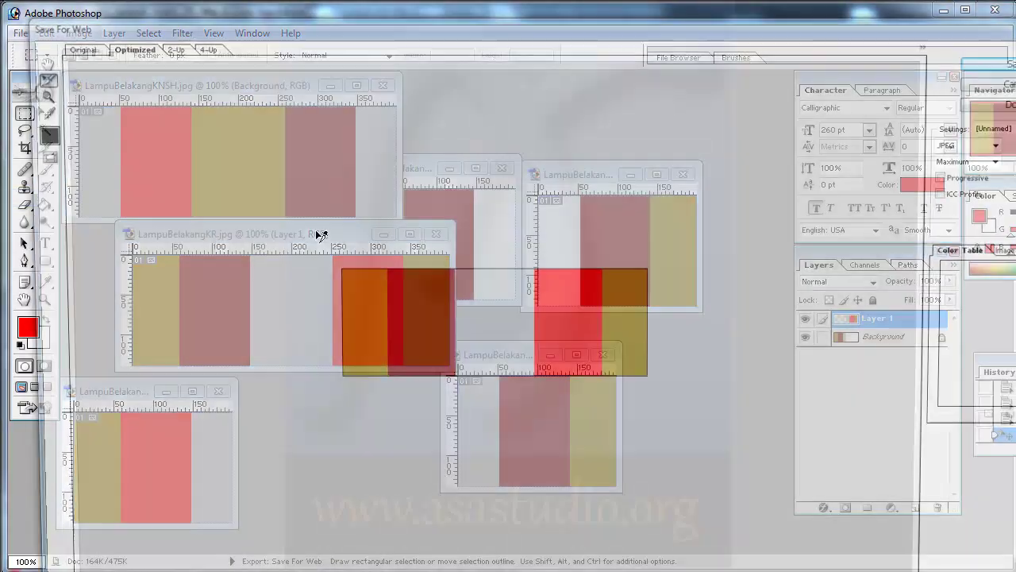
{"action": "left_click", "coordinate": [994, 59]}
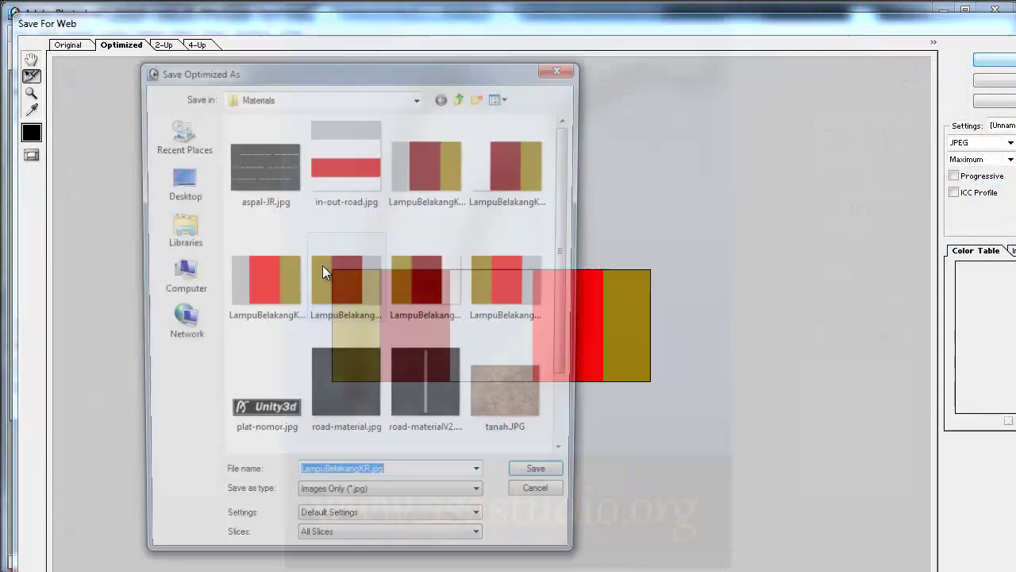
{"action": "left_click", "coordinate": [345, 310]}
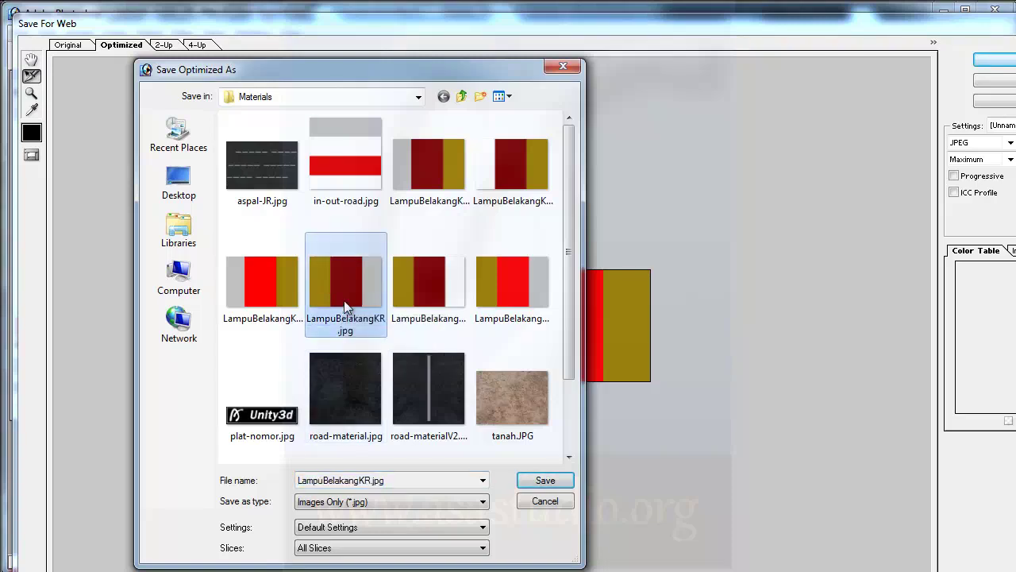
{"action": "left_click", "coordinate": [360, 479]}
{"action": "left_click", "coordinate": [360, 479]}
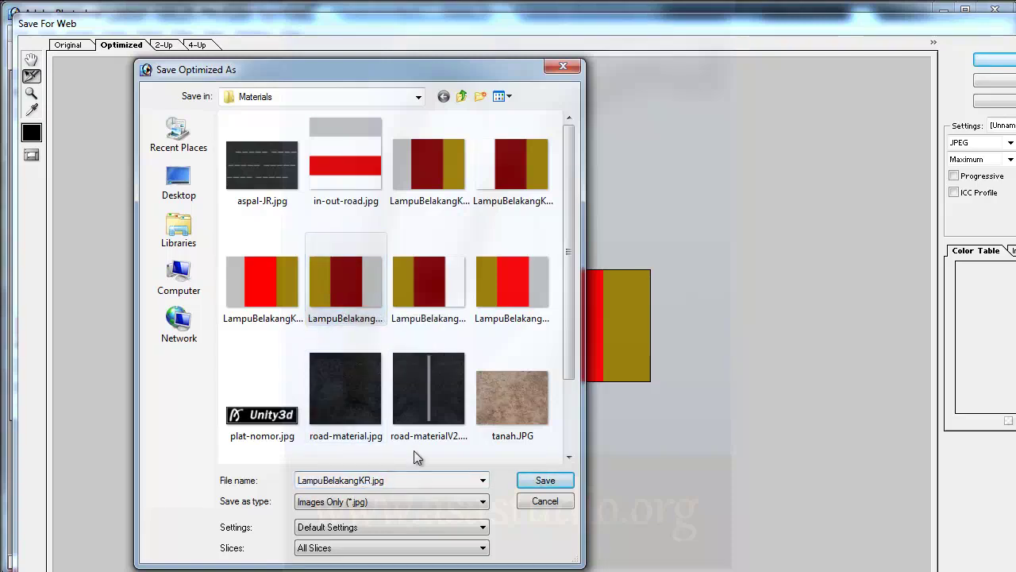
{"action": "key", "text": "Delete"}
{"action": "key", "text": "Delete"}
{"action": "left_click", "coordinate": [545, 486]}
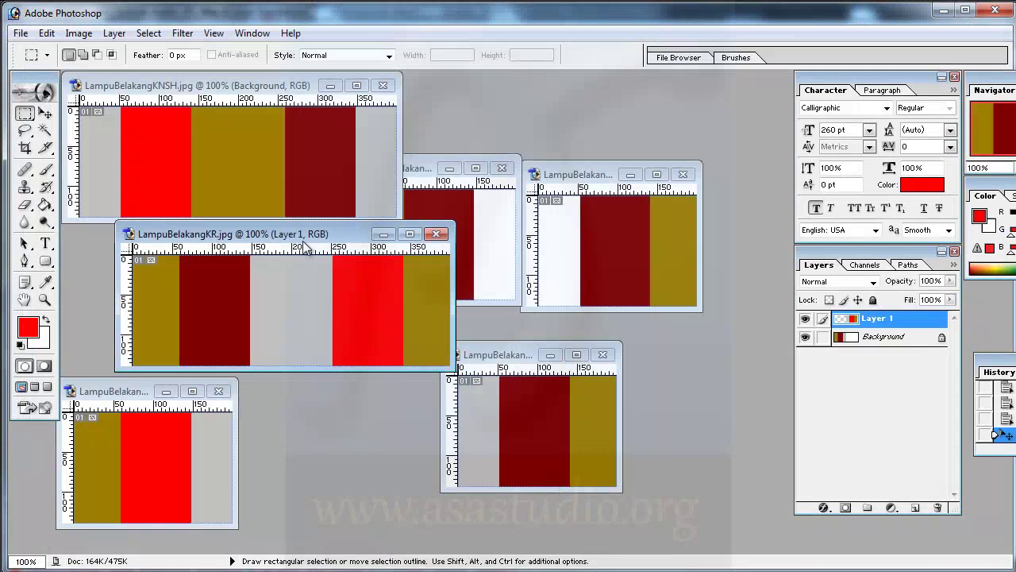
Copy two other tail-light images into LampuBelakangKR as Layers 2 and 3, making a symmetric strip.
{"action": "left_click", "coordinate": [423, 174]}
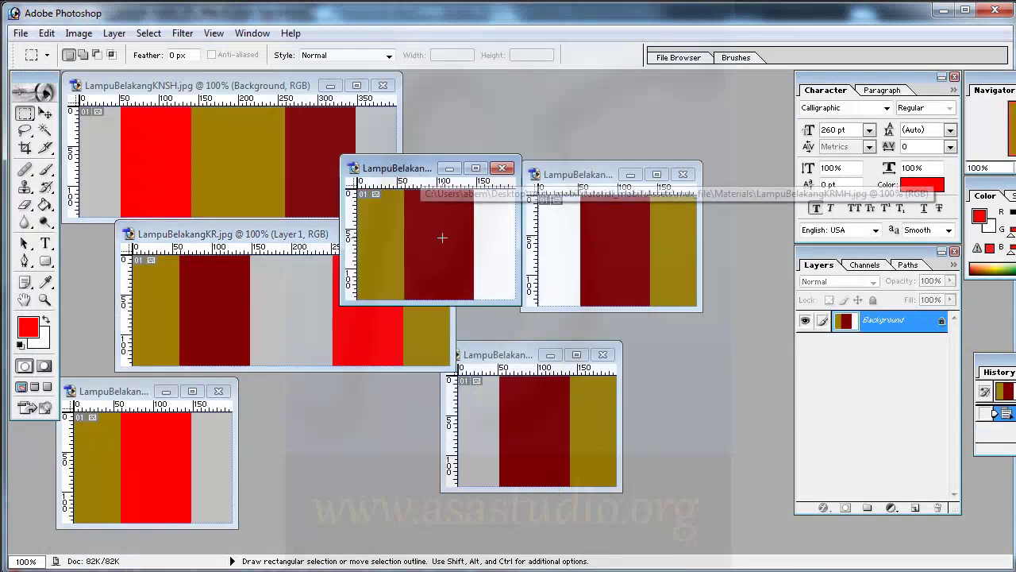
{"action": "key", "text": "ctrl"}
{"action": "mouse_move", "coordinate": [437, 244]}
{"action": "left_mouse_down", "text": "ctrl"}
{"action": "mouse_move", "coordinate": [273, 312]}
{"action": "mouse_move", "coordinate": [223, 307]}
{"action": "mouse_move", "coordinate": [231, 308]}
{"action": "left_mouse_up", "text": "ctrl"}
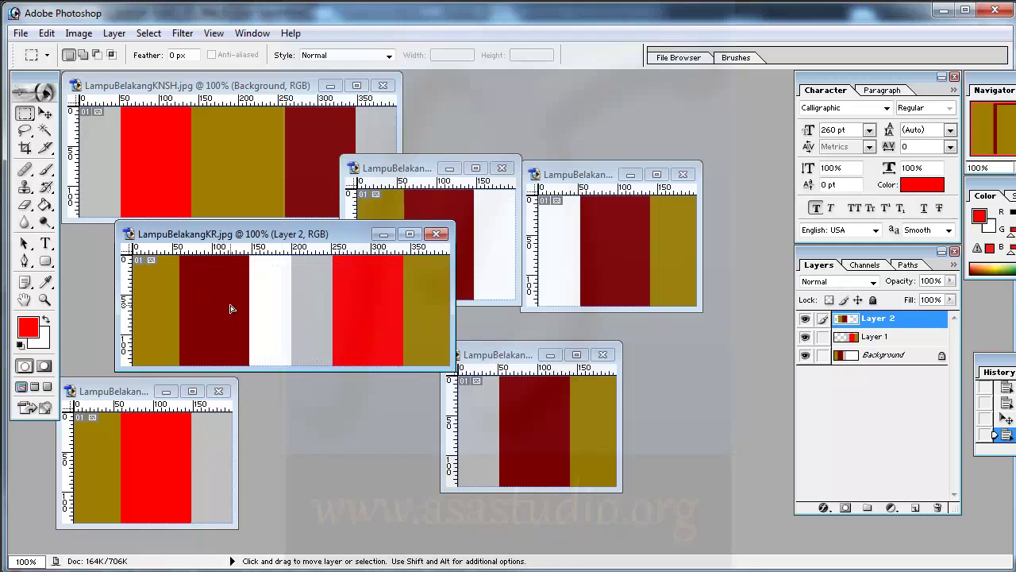
{"action": "left_click", "coordinate": [588, 177]}
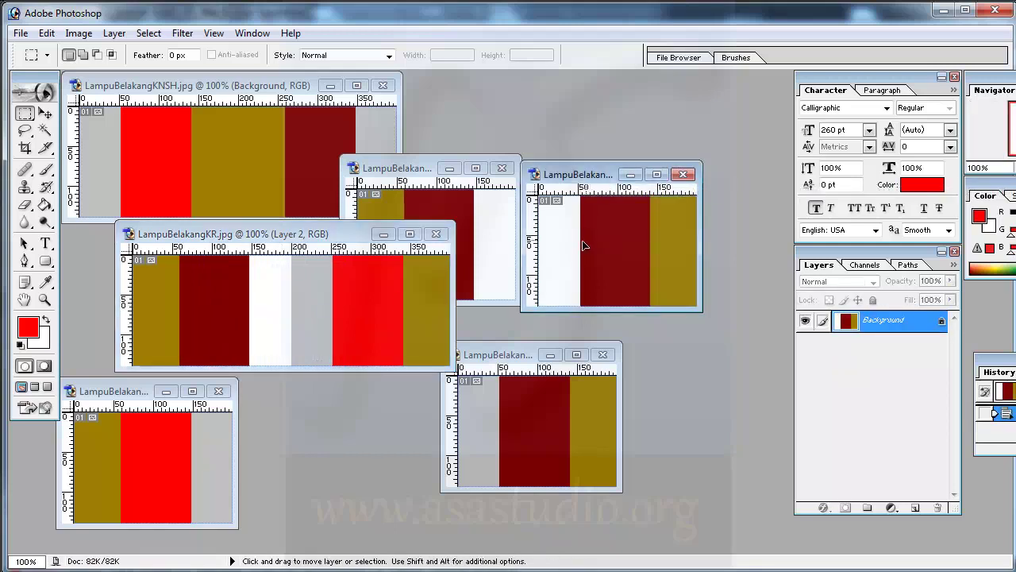
{"action": "left_click_drag", "start_coordinate": [583, 246], "coordinate": [383, 301], "text": "ctrl"}
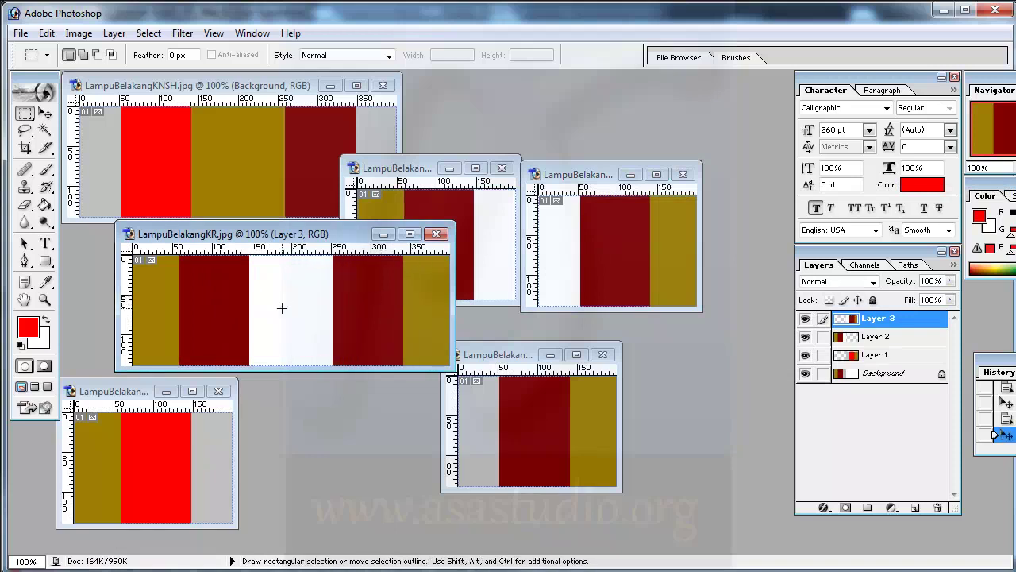
{"action": "left_click", "coordinate": [20, 33]}
Start a Save for Web export and change the file name from LampuBelakangKR to LampuBelakangSH.
{"action": "left_click", "coordinate": [71, 197]}
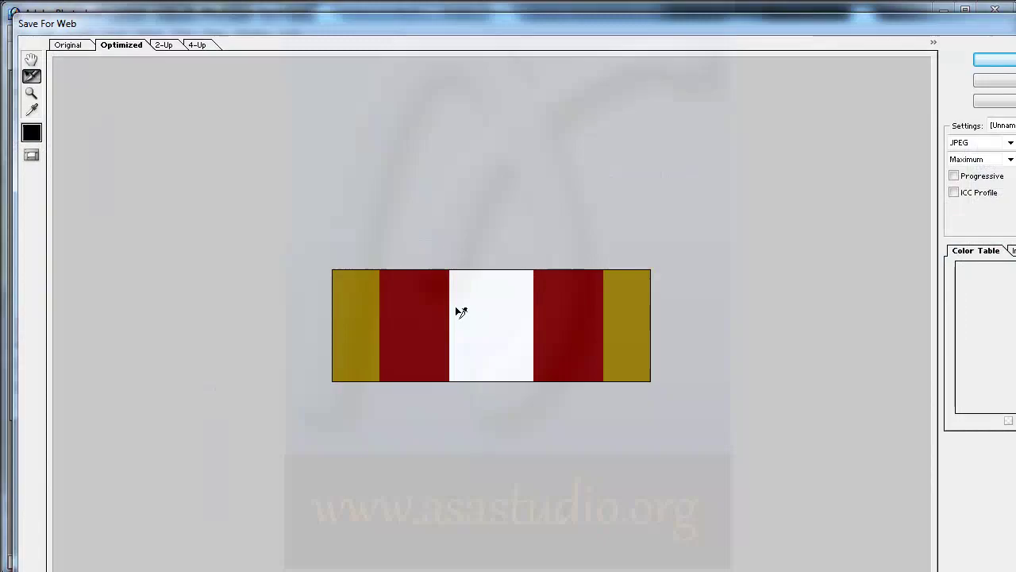
{"action": "left_click", "coordinate": [1012, 64]}
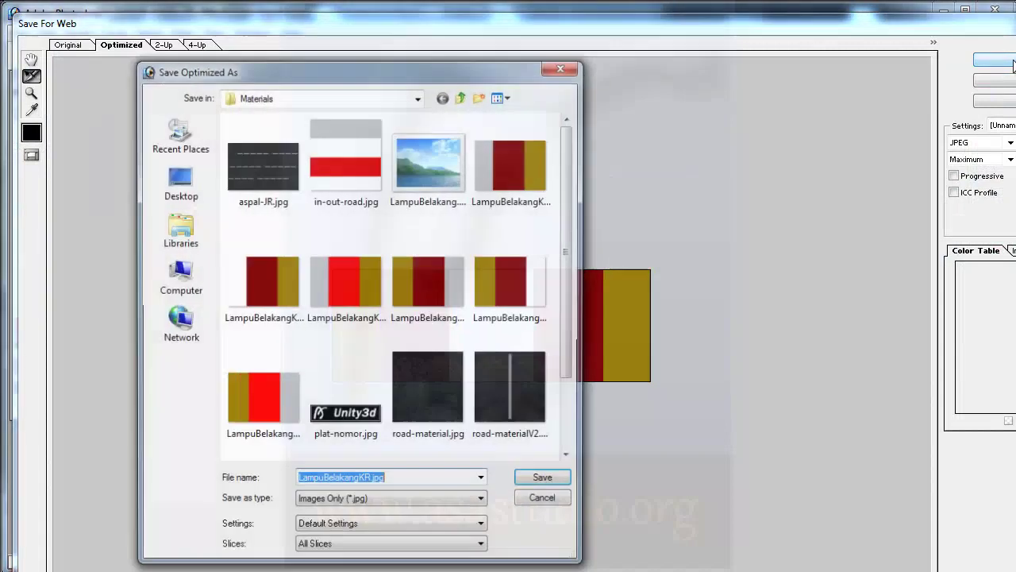
{"action": "left_click", "coordinate": [369, 481]}
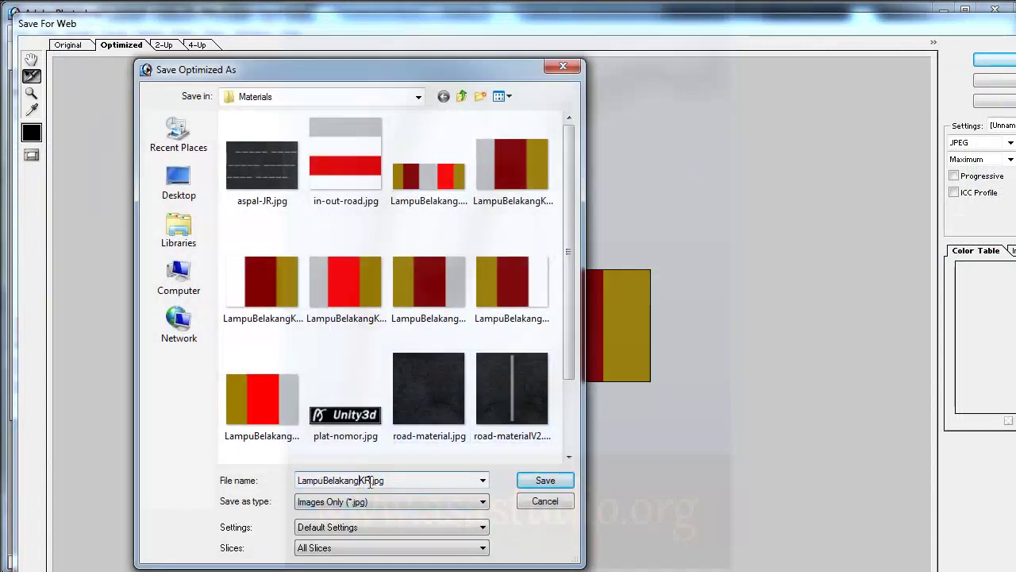
{"action": "key", "text": "shift+Left"}
{"action": "key", "text": "shift+Left"}
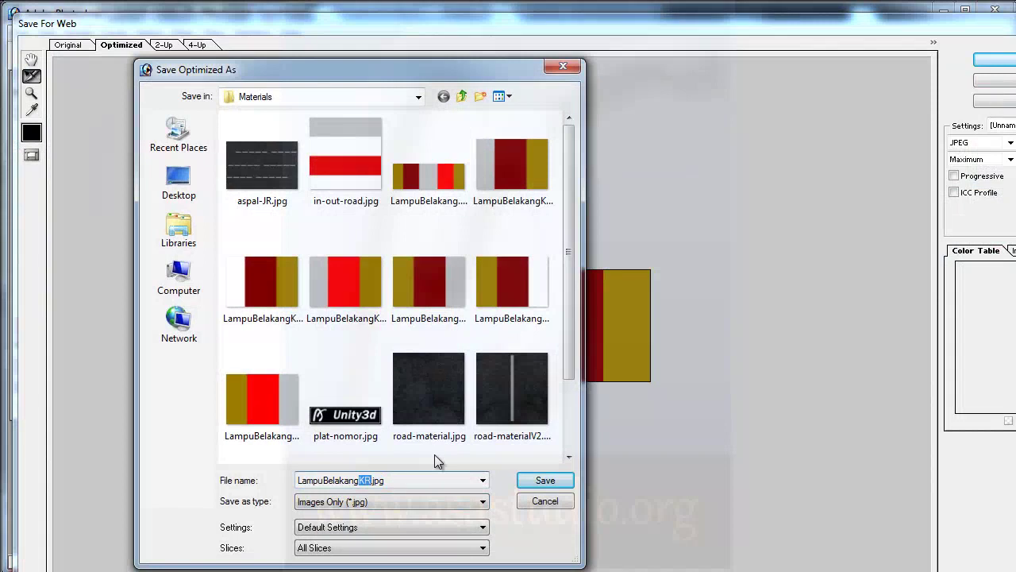
{"action": "type", "text": "SH"}
Save LampuBelakangSH.jpg, then hide Layers 2 and 3 in LampuBelakangKR.
{"action": "left_click", "coordinate": [545, 479]}
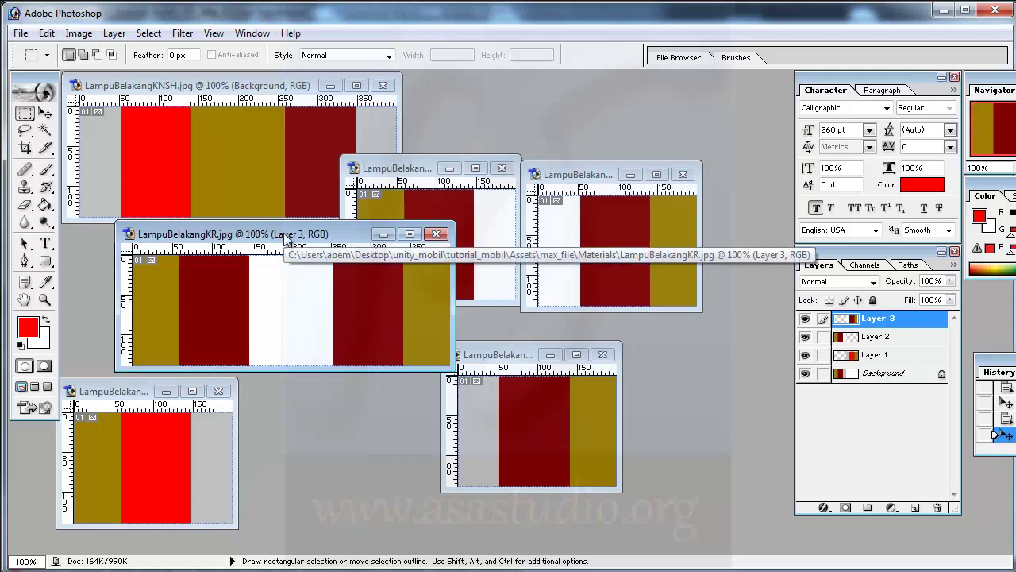
{"action": "key", "text": "alt+Tab"}
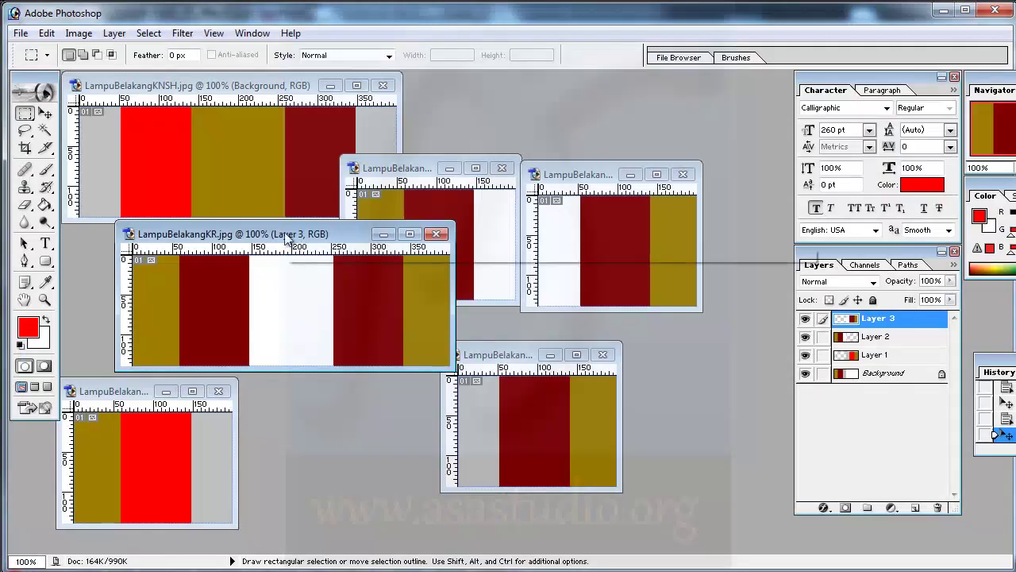
{"action": "left_click", "coordinate": [805, 336]}
{"action": "left_click", "coordinate": [805, 318]}
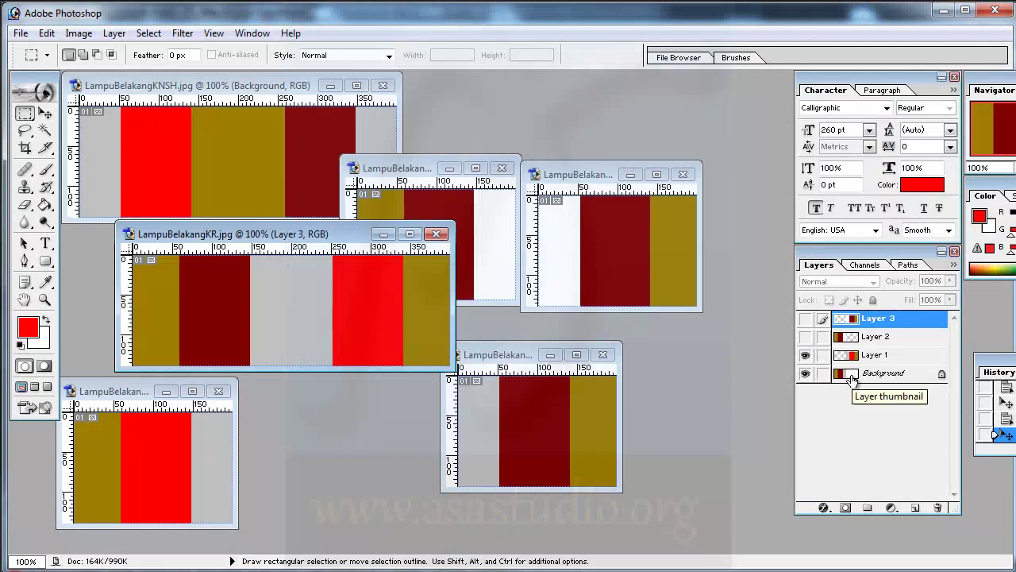
Copy the dark red LampuBelakangKN block into LampuBelakangKR as Layer 4.
{"action": "left_click", "coordinate": [512, 354]}
{"action": "left_click_drag", "start_coordinate": [514, 356], "coordinate": [554, 398]}
{"action": "mouse_move", "coordinate": [580, 463]}
{"action": "left_mouse_down"}
{"action": "mouse_move", "coordinate": [297, 312]}
{"action": "mouse_move", "coordinate": [381, 306]}
{"action": "mouse_move", "coordinate": [363, 308]}
{"action": "left_mouse_up"}
Re-export the image for web, overwriting LampuBelakang.jpg.
{"action": "left_click", "coordinate": [21, 33]}
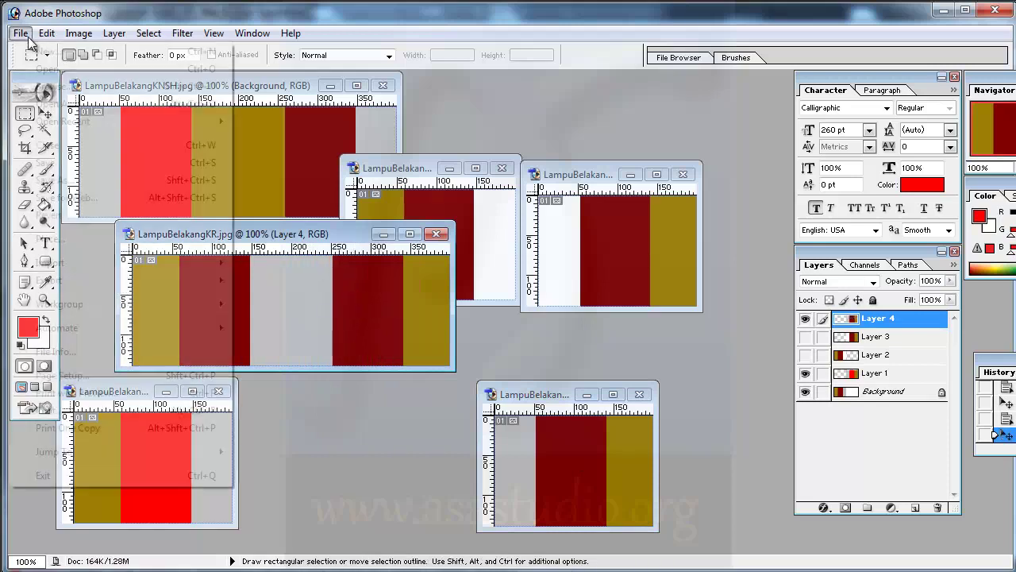
{"action": "left_click", "coordinate": [59, 194]}
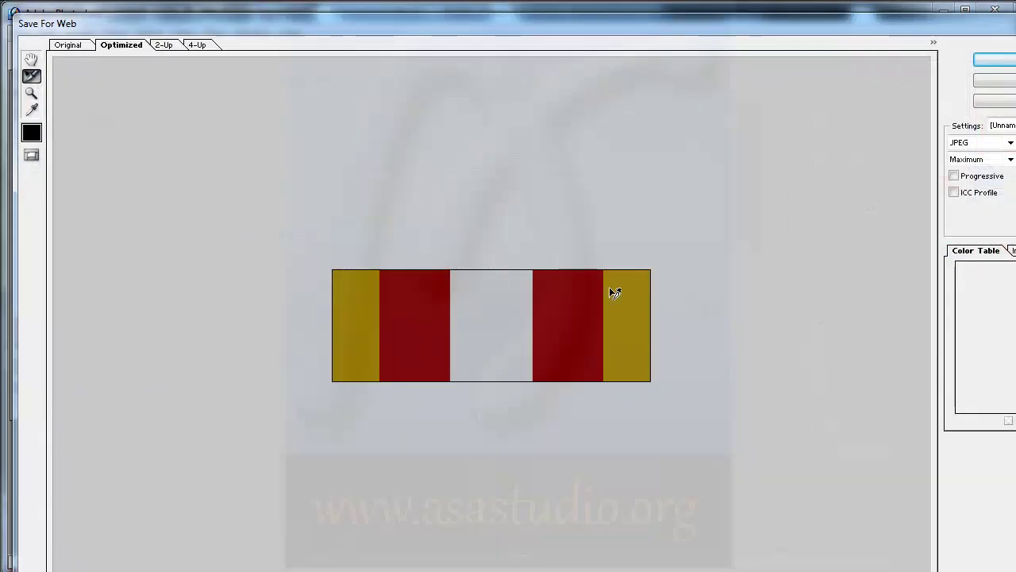
{"action": "left_click", "coordinate": [995, 59]}
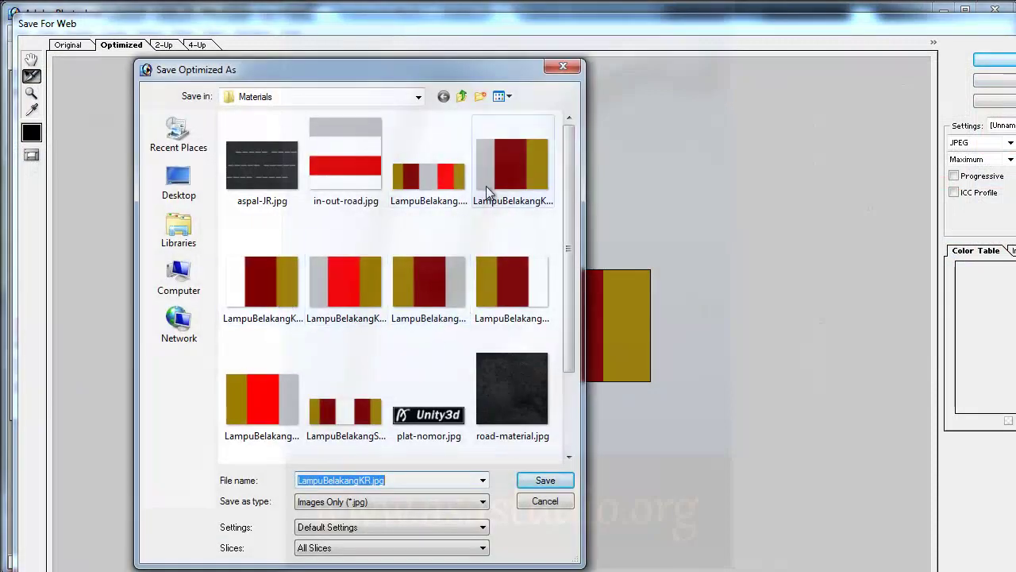
{"action": "left_click", "coordinate": [433, 185]}
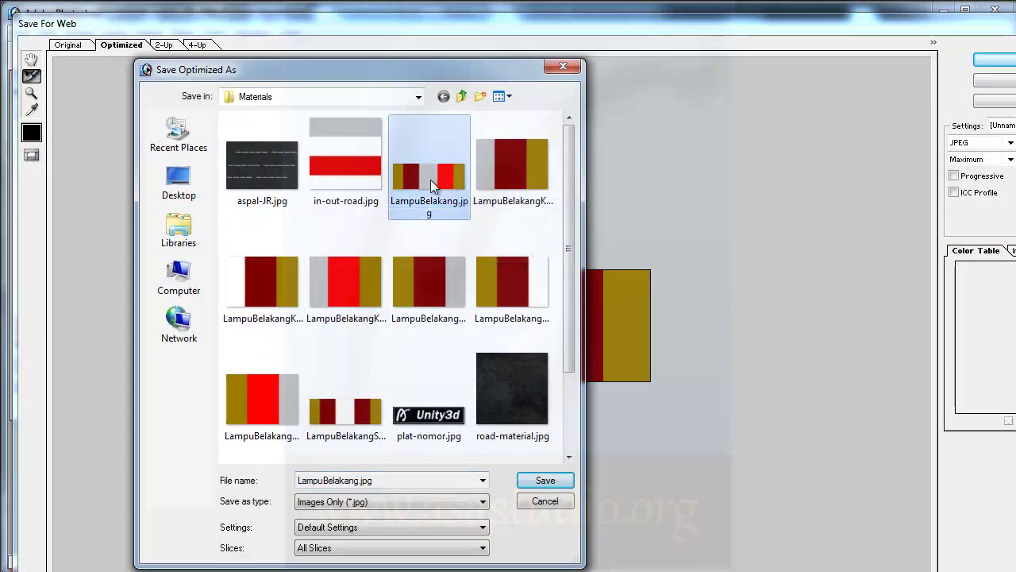
{"action": "left_click", "coordinate": [540, 479]}
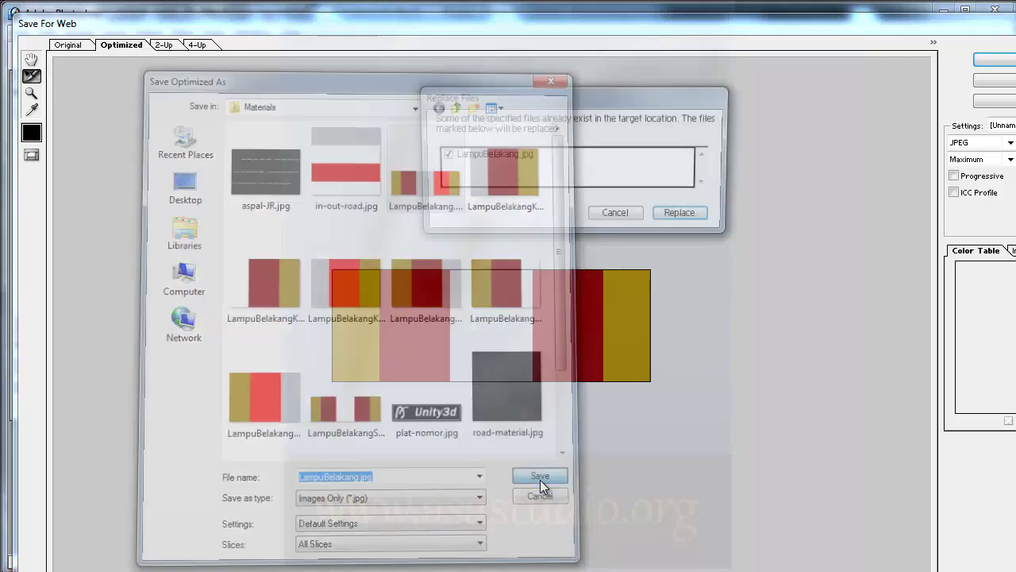
{"action": "left_click", "coordinate": [679, 212]}
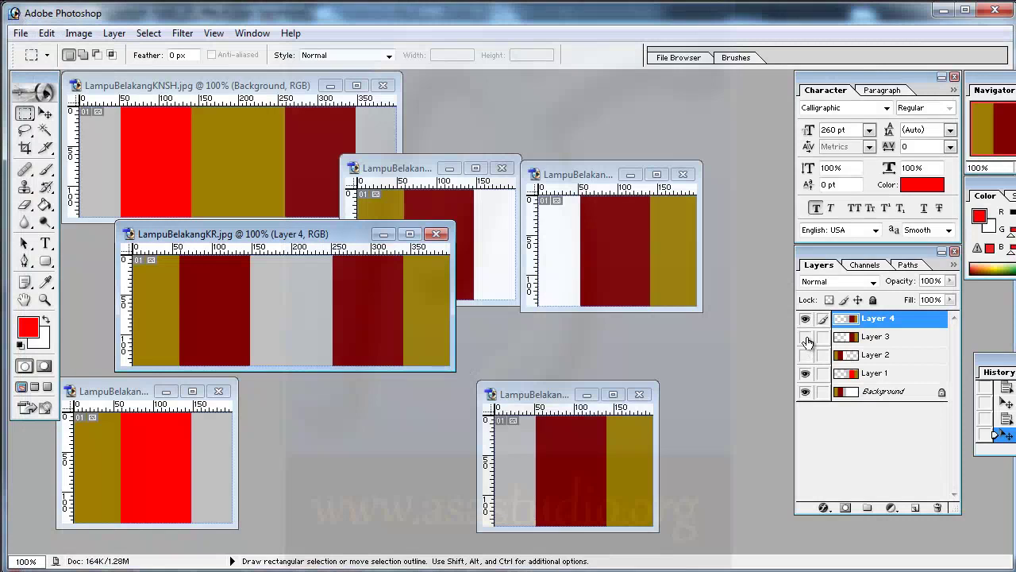
Move Layer 4 just above Background and copy the bottom-left red-and-olive image in as Layer 5.
{"action": "left_click_drag", "start_coordinate": [851, 318], "coordinate": [863, 385]}
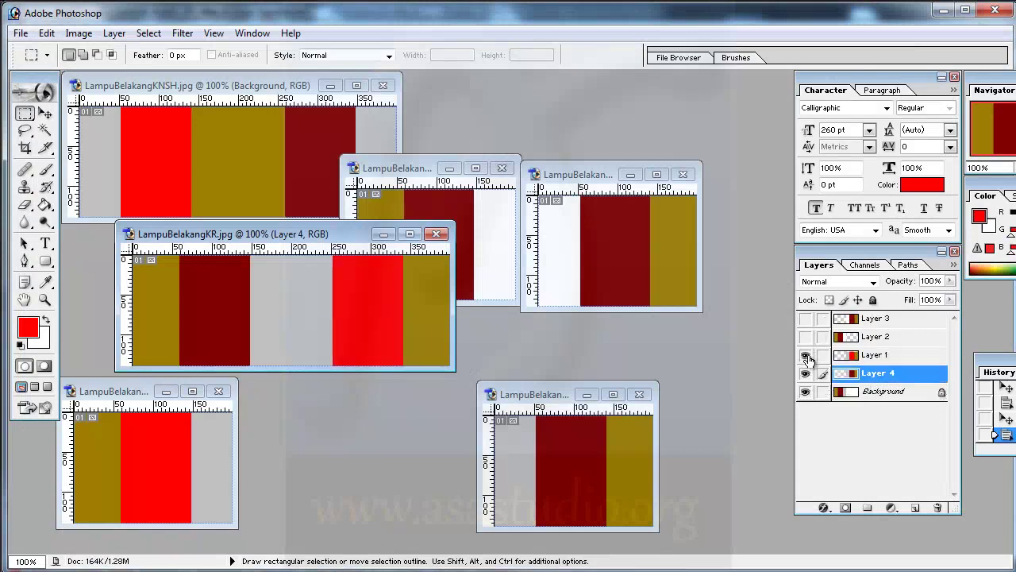
{"action": "left_click", "coordinate": [112, 395]}
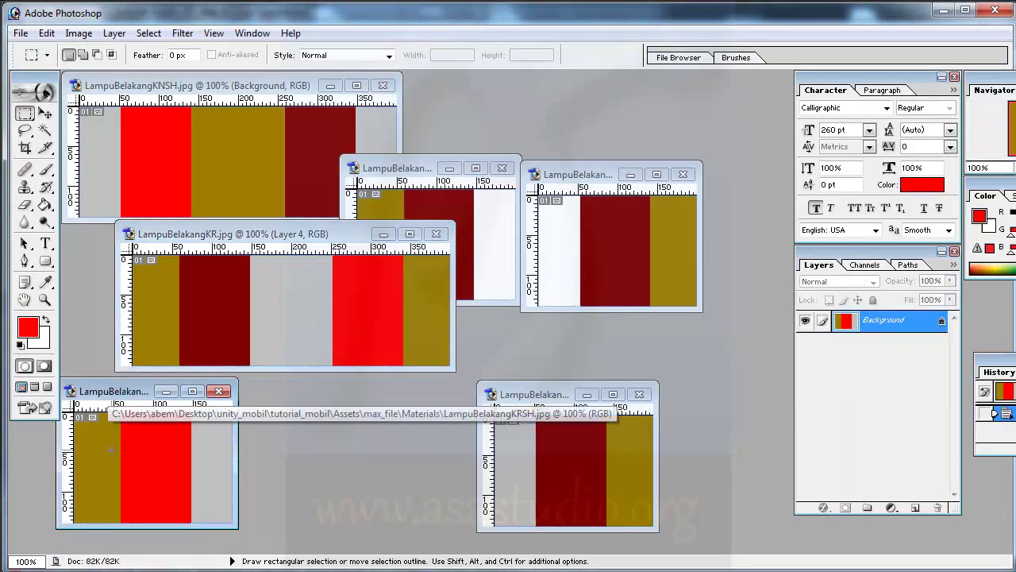
{"action": "mouse_move", "coordinate": [114, 462]}
{"action": "left_mouse_down", "text": "ctrl"}
{"action": "mouse_move", "coordinate": [211, 303]}
{"action": "mouse_move", "coordinate": [195, 303]}
{"action": "left_mouse_up", "text": "ctrl"}
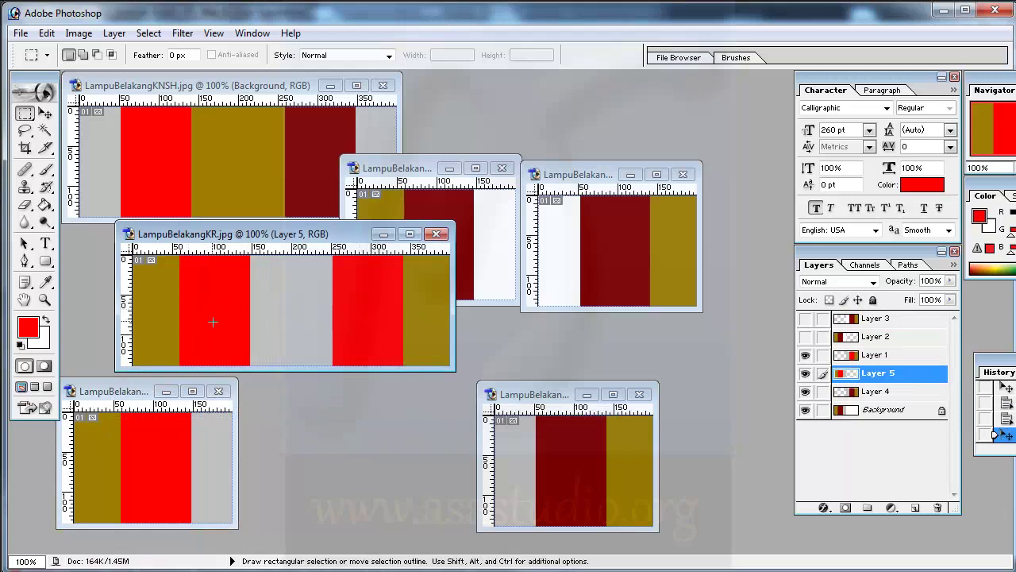
Overwrite LampuBelakangSH.jpg with a new web export, then show Layers 2 and 3 again.
{"action": "left_click", "coordinate": [21, 33]}
{"action": "left_click", "coordinate": [55, 198]}
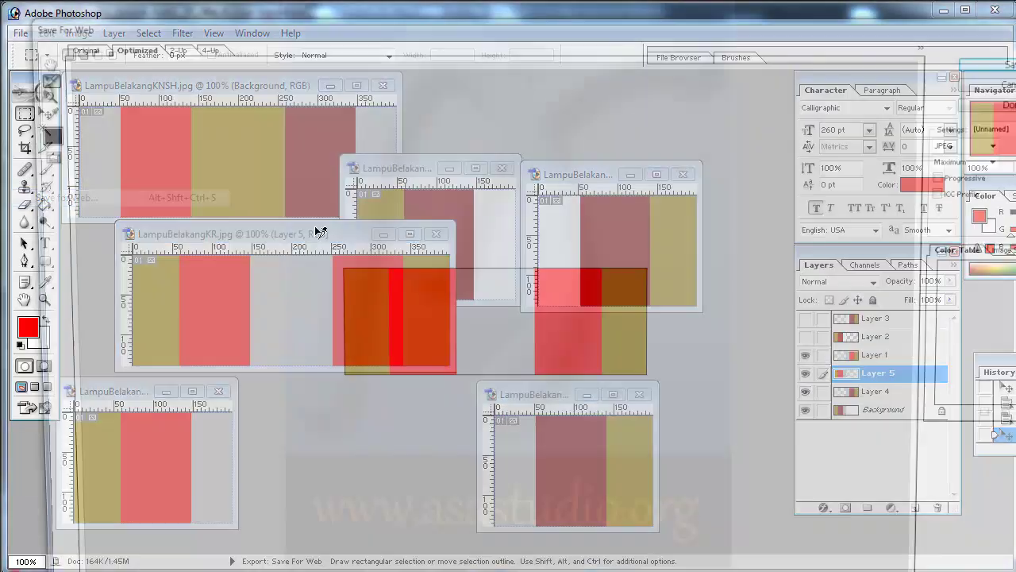
{"action": "left_click", "coordinate": [1006, 62]}
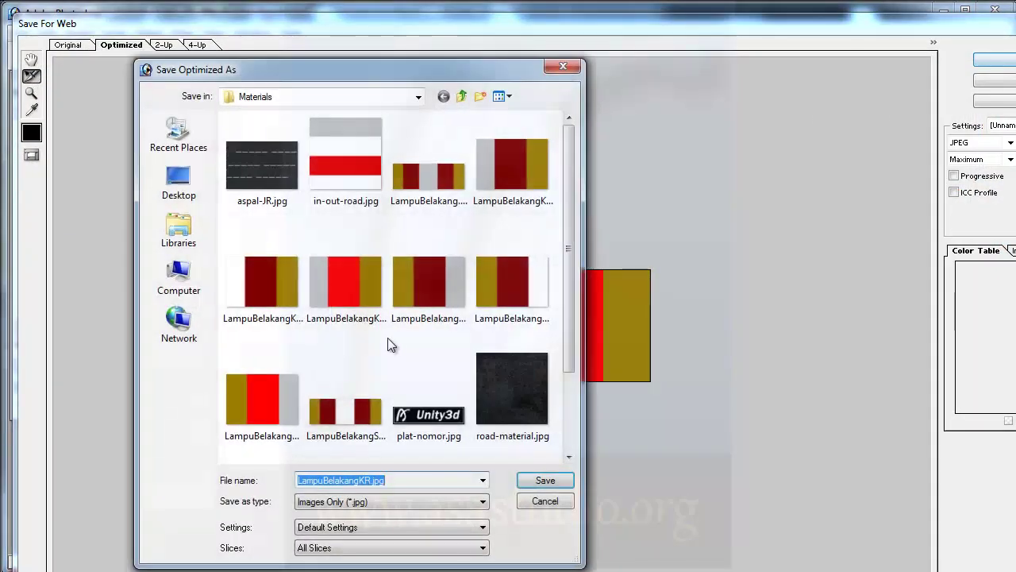
{"action": "left_click", "coordinate": [361, 413]}
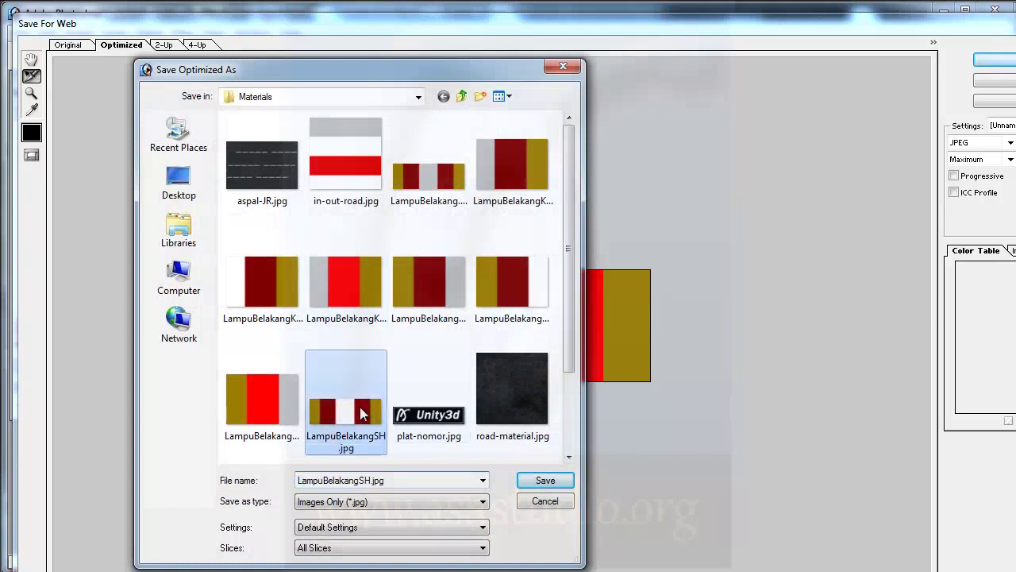
{"action": "left_click", "coordinate": [530, 481]}
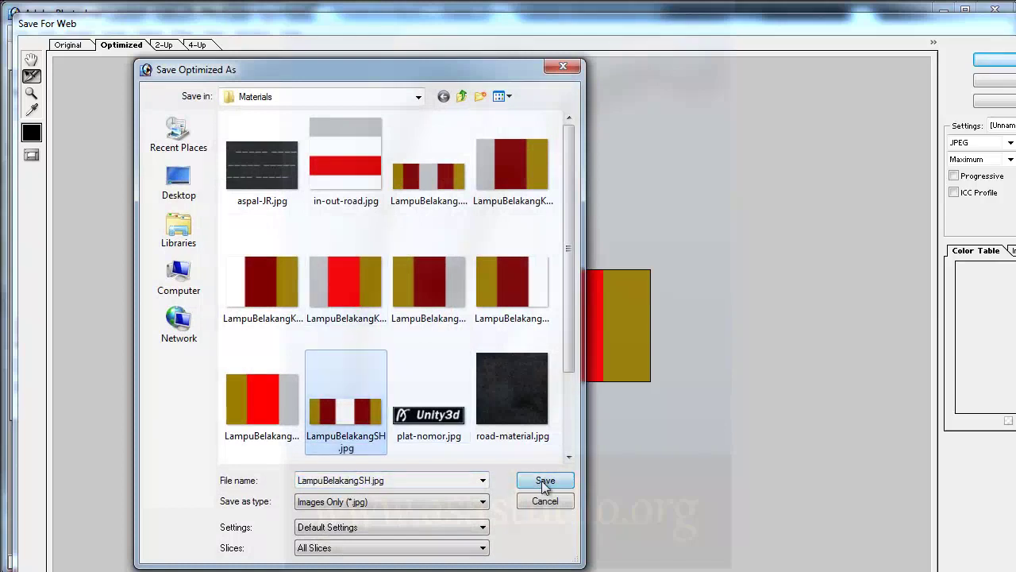
{"action": "left_click", "coordinate": [683, 215]}
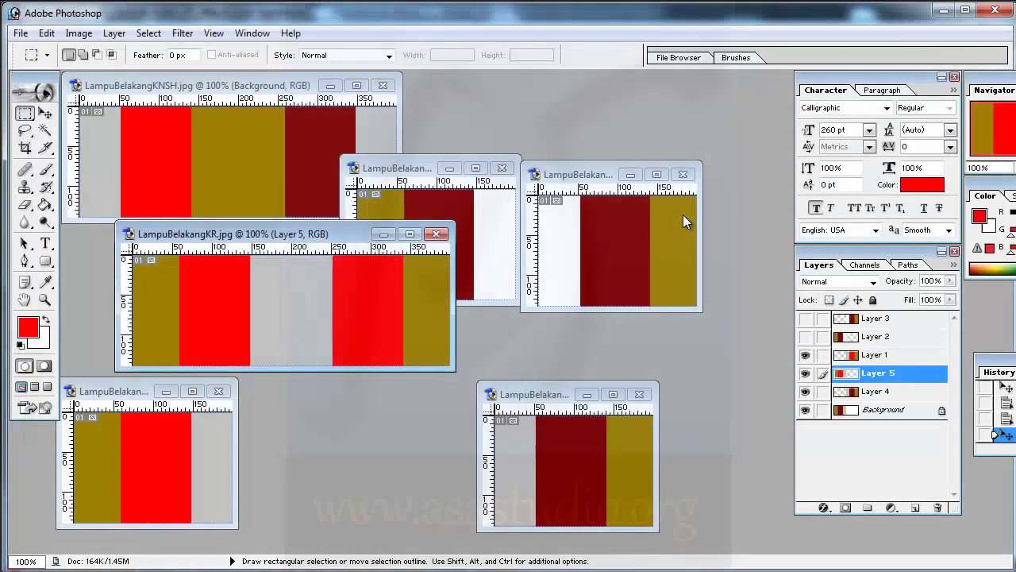
{"action": "left_click", "coordinate": [806, 337]}
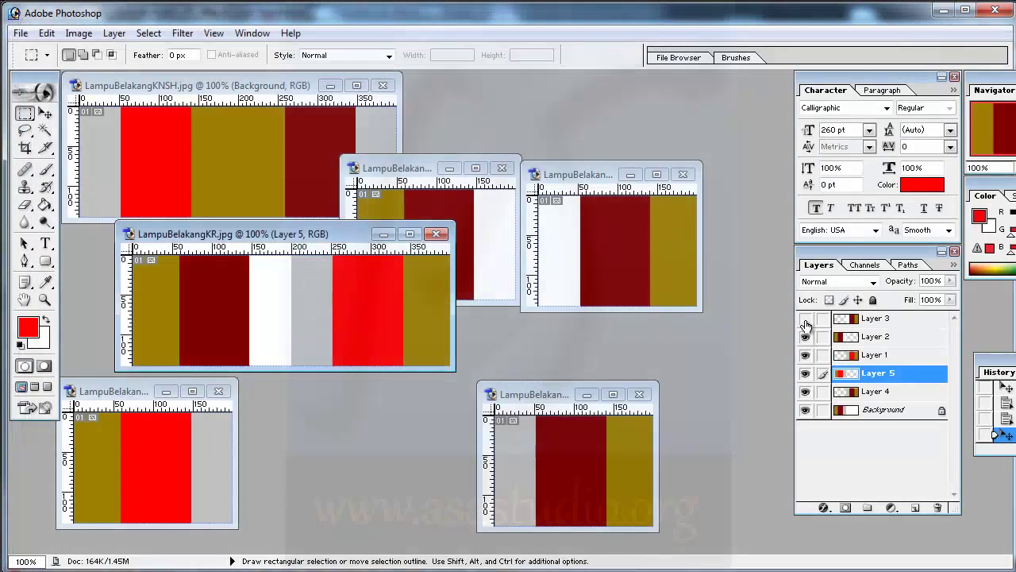
{"action": "left_click", "coordinate": [805, 318]}
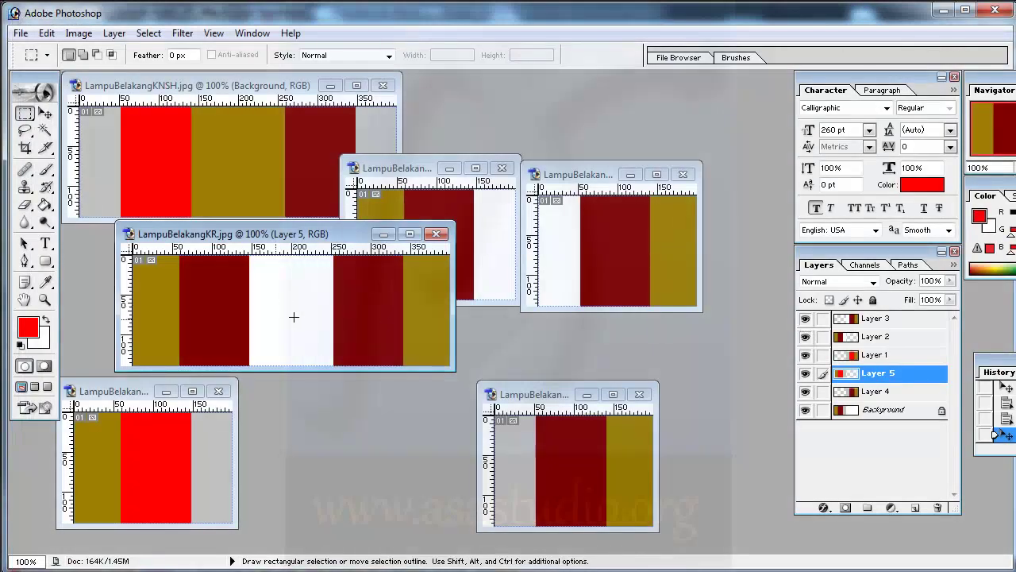
Export the striped image for web as LampuBelakangMH.jpg in the Materials folder.
{"action": "left_click", "coordinate": [21, 33]}
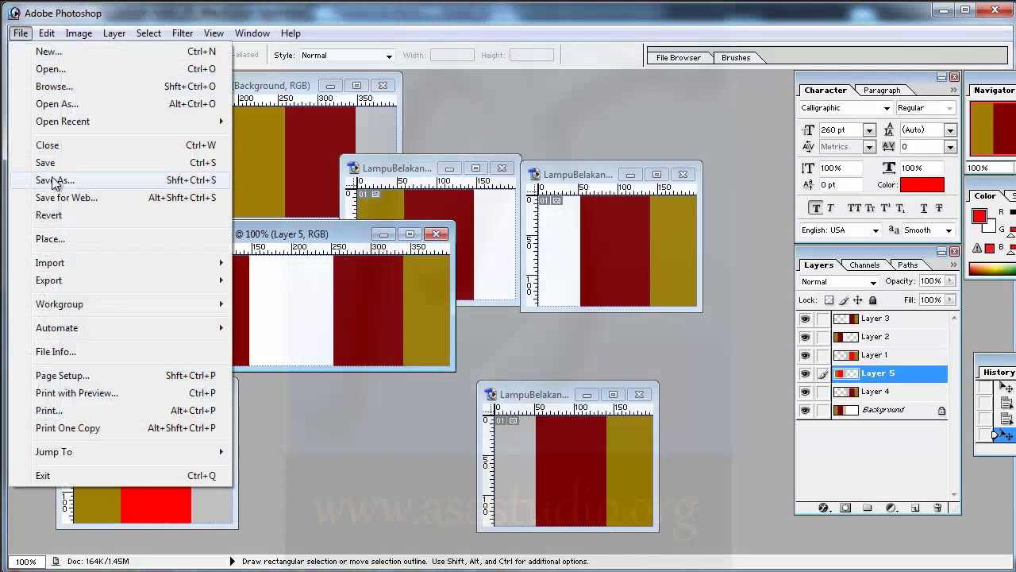
{"action": "left_click", "coordinate": [52, 198]}
{"action": "left_click", "coordinate": [996, 61]}
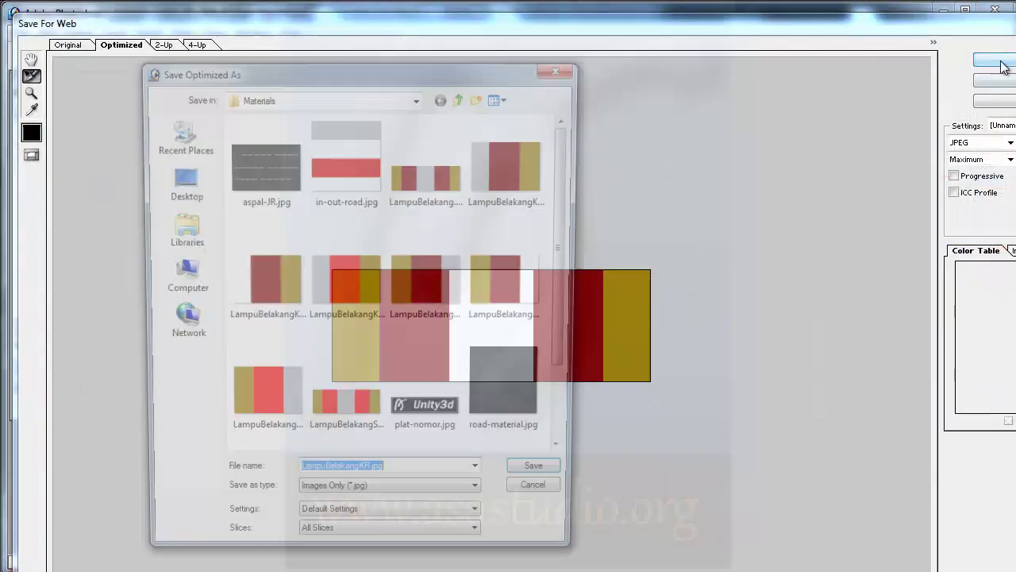
{"action": "left_click", "coordinate": [346, 408]}
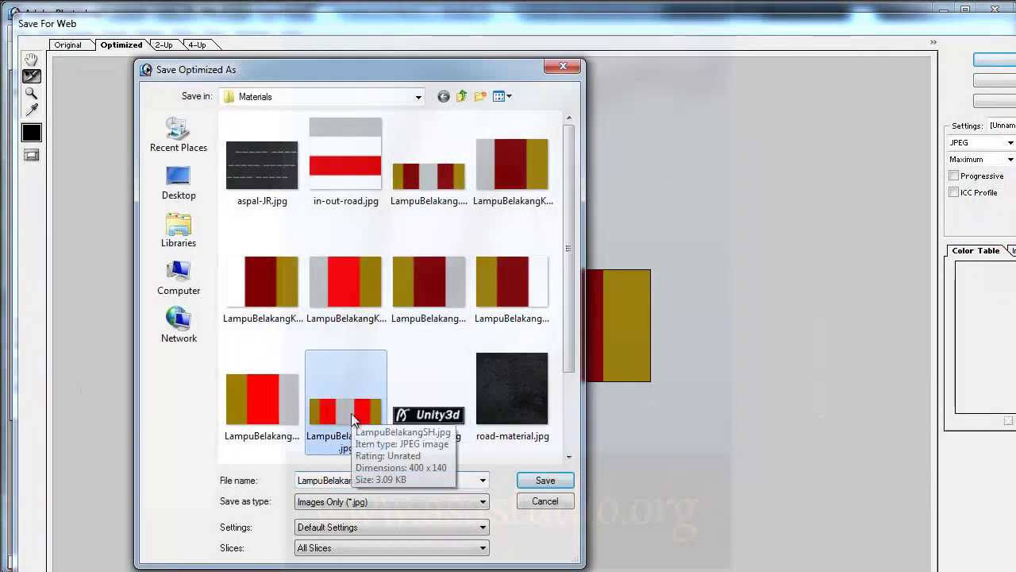
{"action": "left_click", "coordinate": [365, 481]}
{"action": "left_click_drag", "start_coordinate": [366, 481], "coordinate": [361, 481]}
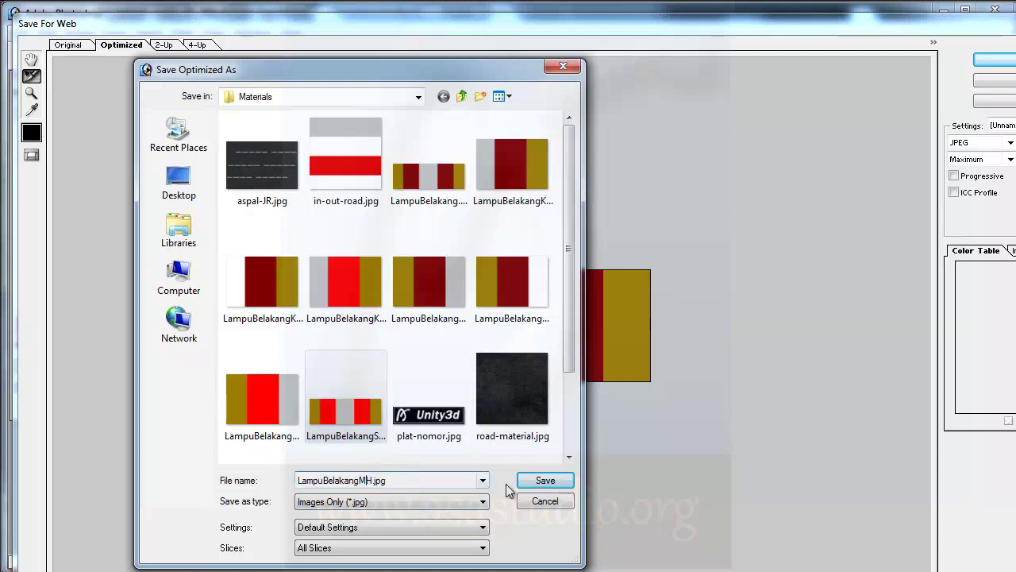
{"action": "left_click", "coordinate": [545, 481]}
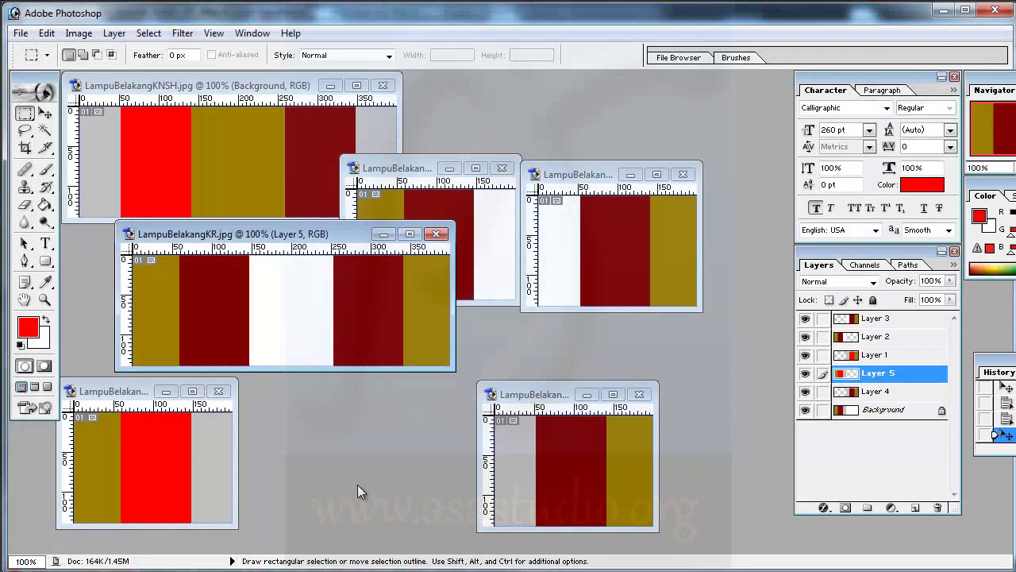
Quit Photoshop without saving LampuBelakangKR.jpg or the other open image.
{"action": "left_click", "coordinate": [996, 13]}
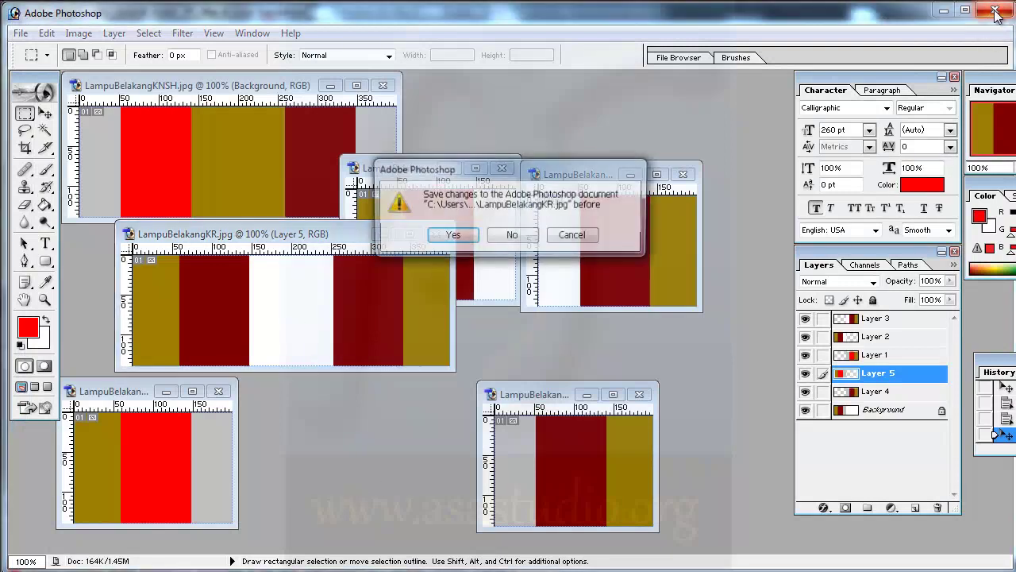
{"action": "left_click", "coordinate": [512, 236]}
{"action": "left_click", "coordinate": [512, 233]}
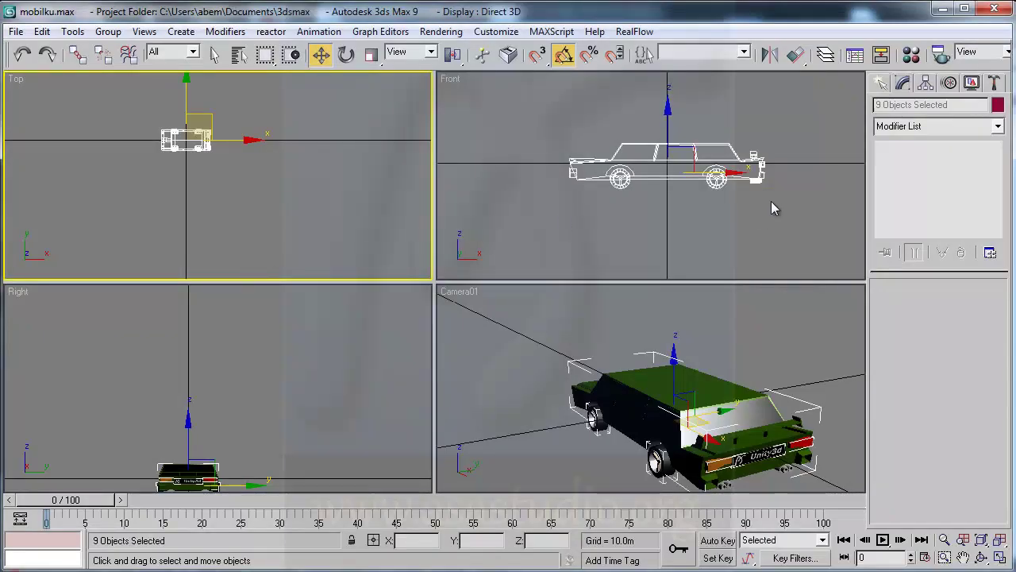
Select the backLamp object and pick both rear-lamp elements in Element mode.
{"action": "left_click", "coordinate": [770, 200]}
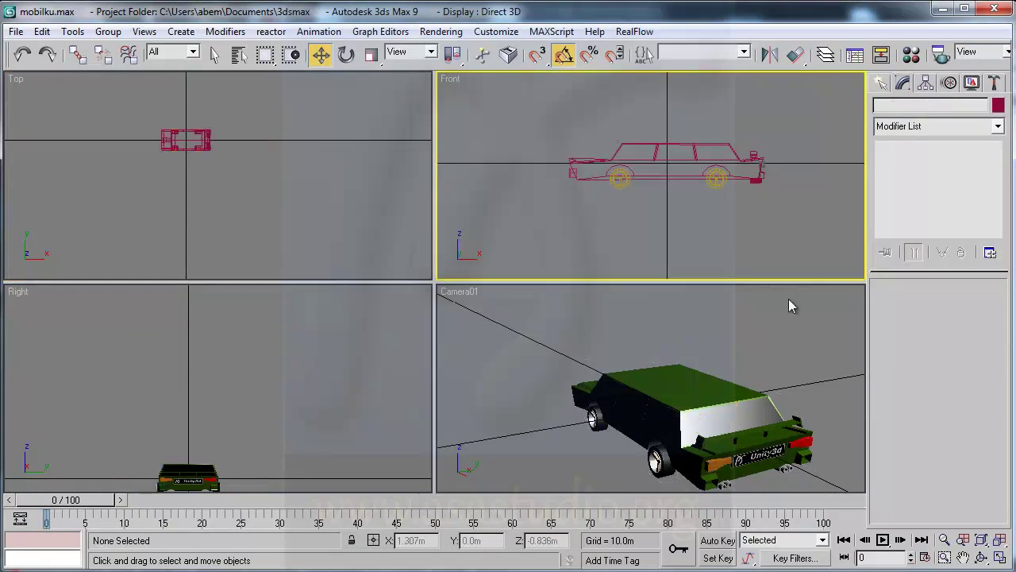
{"action": "left_click", "coordinate": [716, 464]}
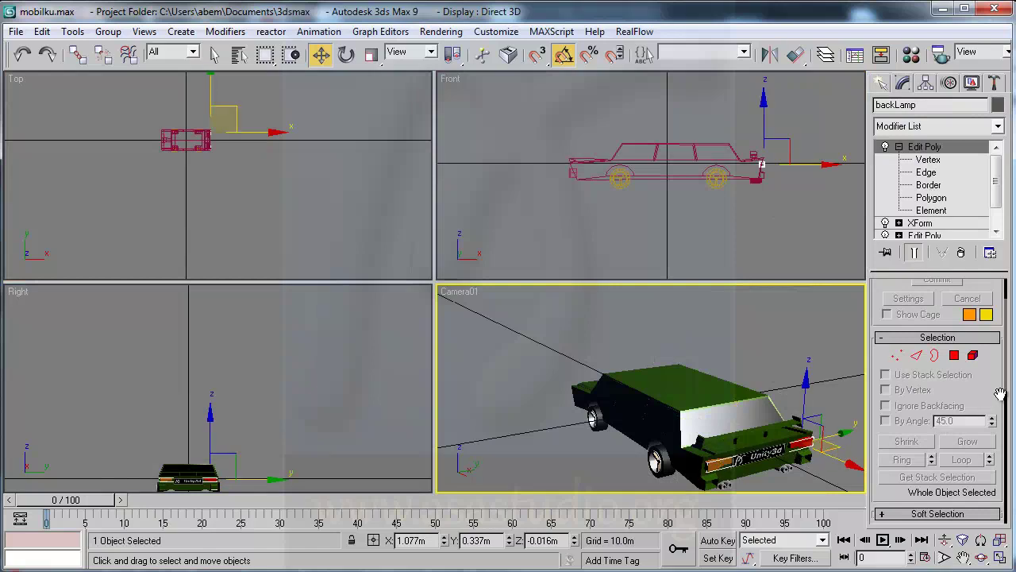
{"action": "left_click", "coordinate": [974, 355]}
{"action": "key", "text": "F8"}
{"action": "left_click_drag", "start_coordinate": [803, 441], "coordinate": [719, 462]}
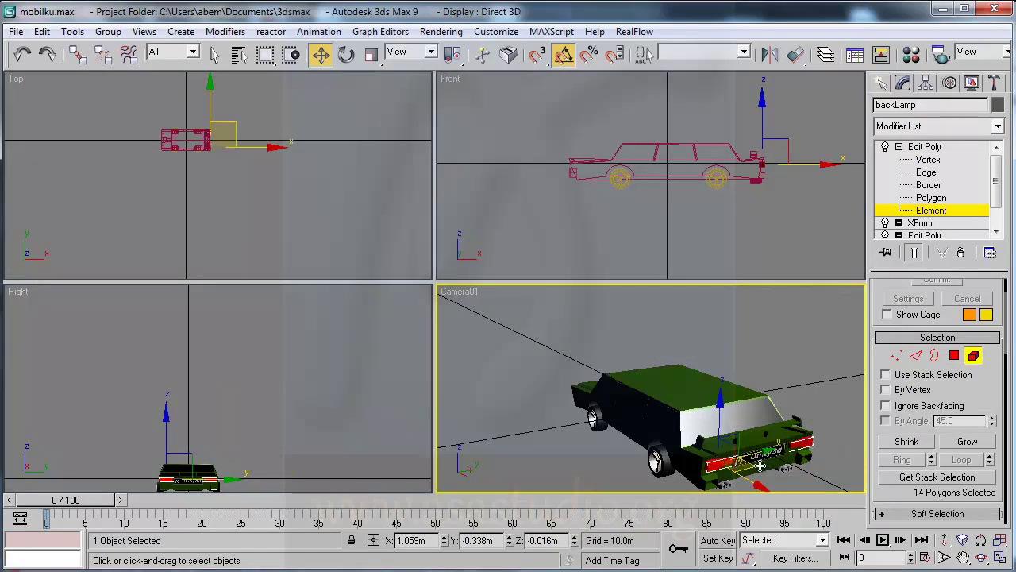
{"action": "left_click", "coordinate": [806, 442], "text": "ctrl"}
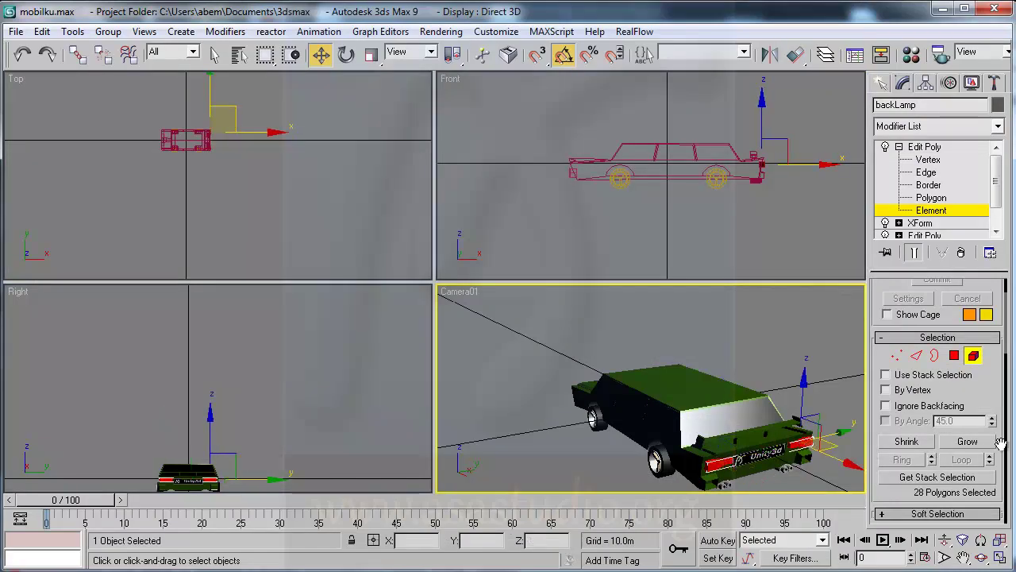
Check the lamp elements' Polygon Properties, then return to the Edit Poly top level.
{"action": "scroll", "coordinate": [997, 441], "scroll_direction": "down", "scroll_amount": 3}
{"action": "scroll", "coordinate": [997, 441], "scroll_direction": "down", "scroll_amount": 3}
{"action": "scroll", "coordinate": [997, 442], "scroll_direction": "down", "scroll_amount": 3}
{"action": "scroll", "coordinate": [997, 441], "scroll_direction": "down", "scroll_amount": 2}
{"action": "left_click_drag", "start_coordinate": [998, 435], "coordinate": [1010, 200]}
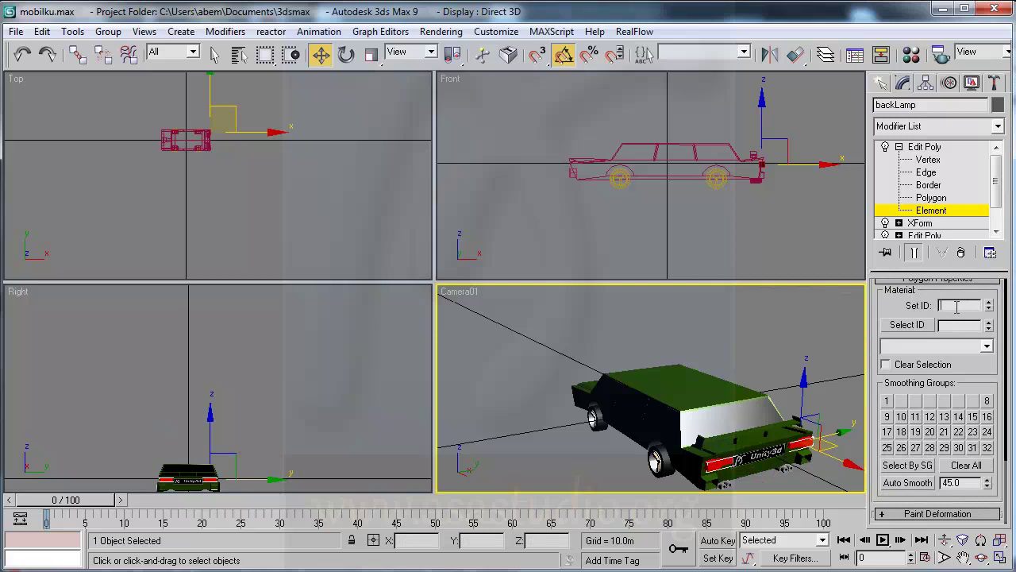
{"action": "left_click", "coordinate": [937, 211]}
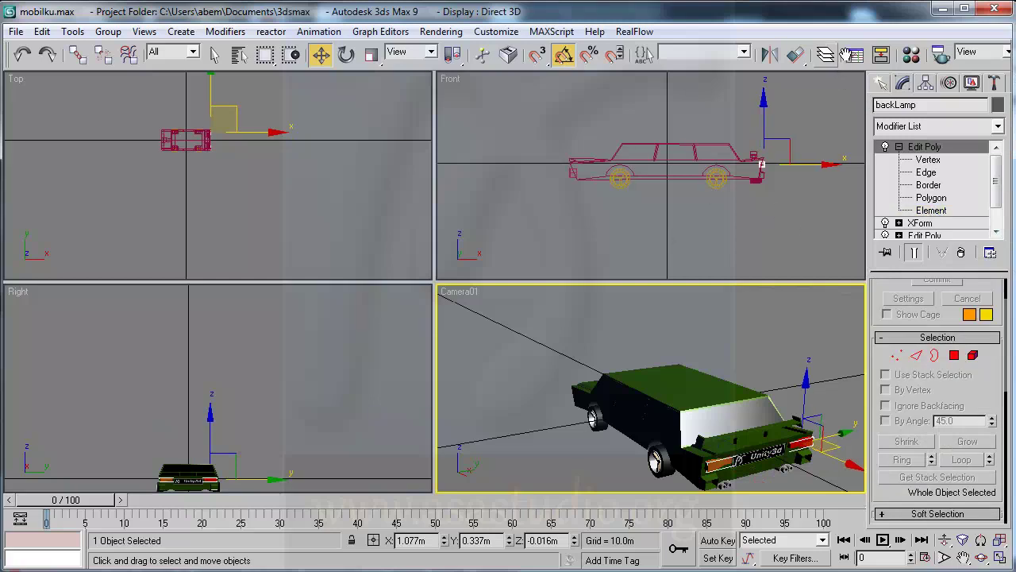
In the Material Editor, name an unused sample slot LmpuBelakang and bring up its Diffuse map browser.
{"action": "left_click", "coordinate": [911, 54]}
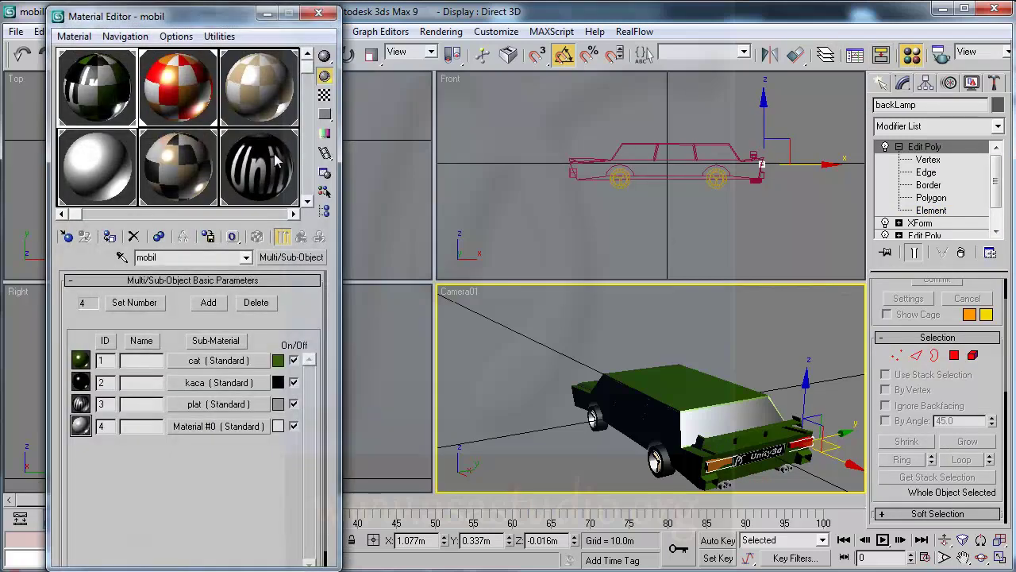
{"action": "left_click_drag", "start_coordinate": [308, 75], "coordinate": [308, 127]}
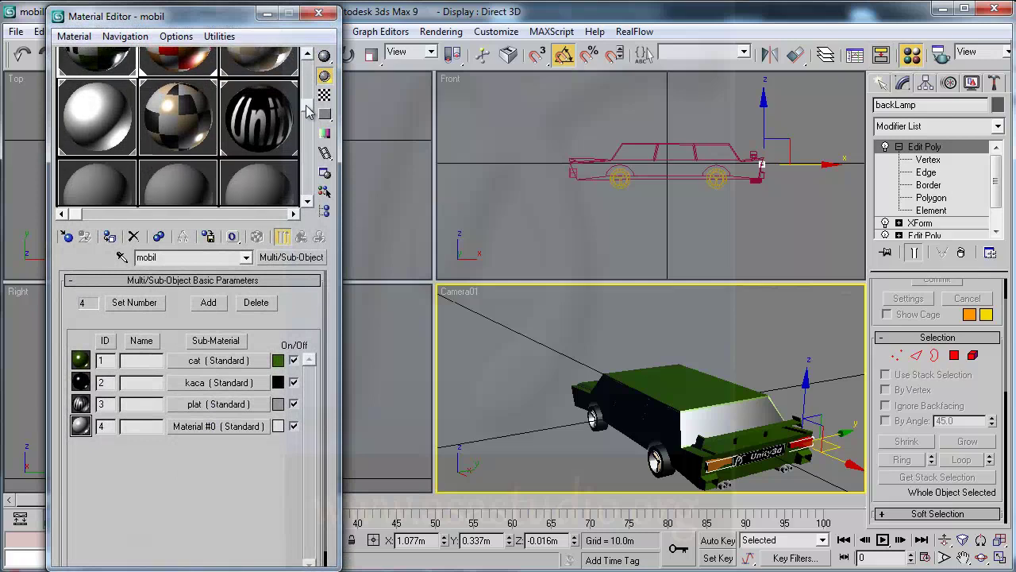
{"action": "left_click", "coordinate": [100, 163]}
{"action": "left_click", "coordinate": [194, 257]}
{"action": "type", "text": "LmpuBela"}
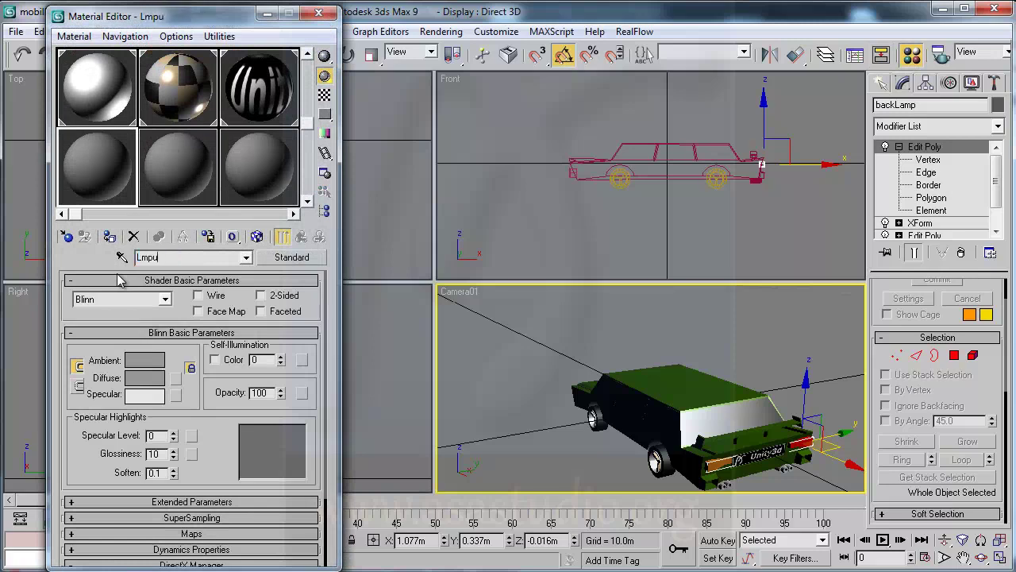
{"action": "type", "text": "kang"}
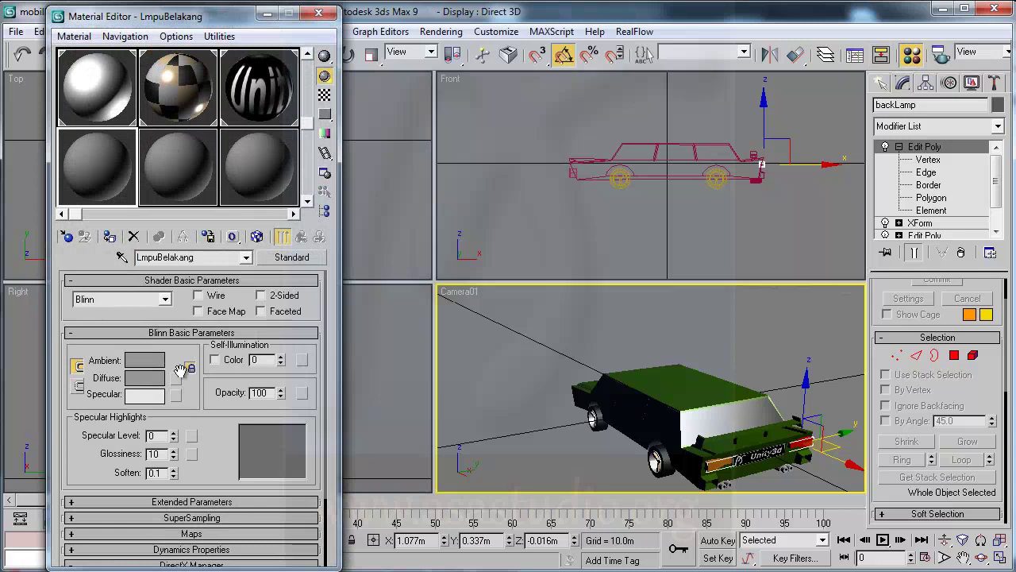
{"action": "left_click_drag", "start_coordinate": [176, 378], "coordinate": [301, 131]}
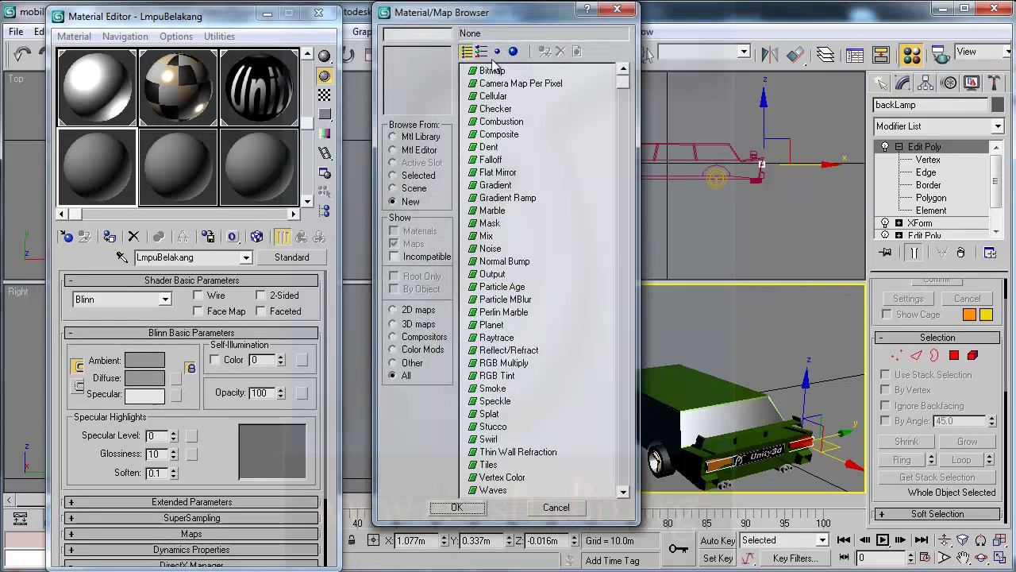
Load LampuBelakang.jpg from Assets/max_file/Materials as the material's diffuse bitmap.
{"action": "double_click", "coordinate": [499, 73]}
{"action": "left_click", "coordinate": [123, 103]}
{"action": "left_click", "coordinate": [97, 120]}
{"action": "double_click", "coordinate": [74, 264]}
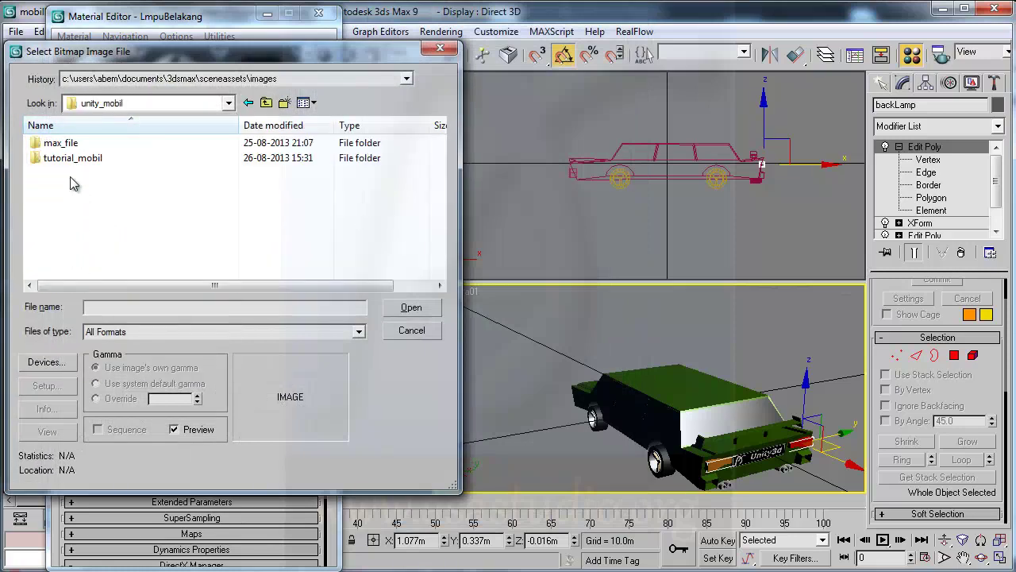
{"action": "double_click", "coordinate": [57, 158]}
{"action": "double_click", "coordinate": [53, 148]}
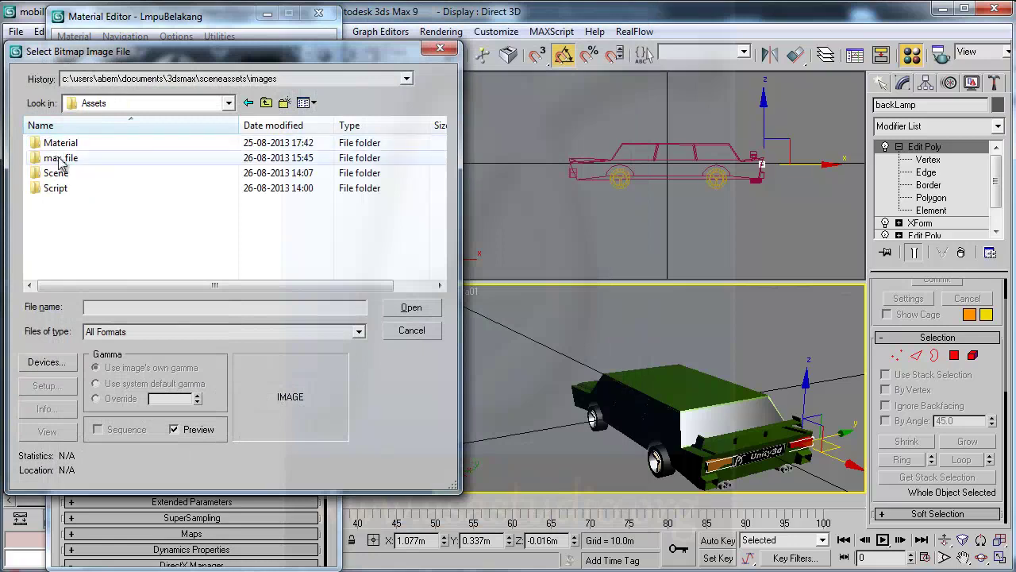
{"action": "double_click", "coordinate": [61, 158]}
{"action": "double_click", "coordinate": [50, 142]}
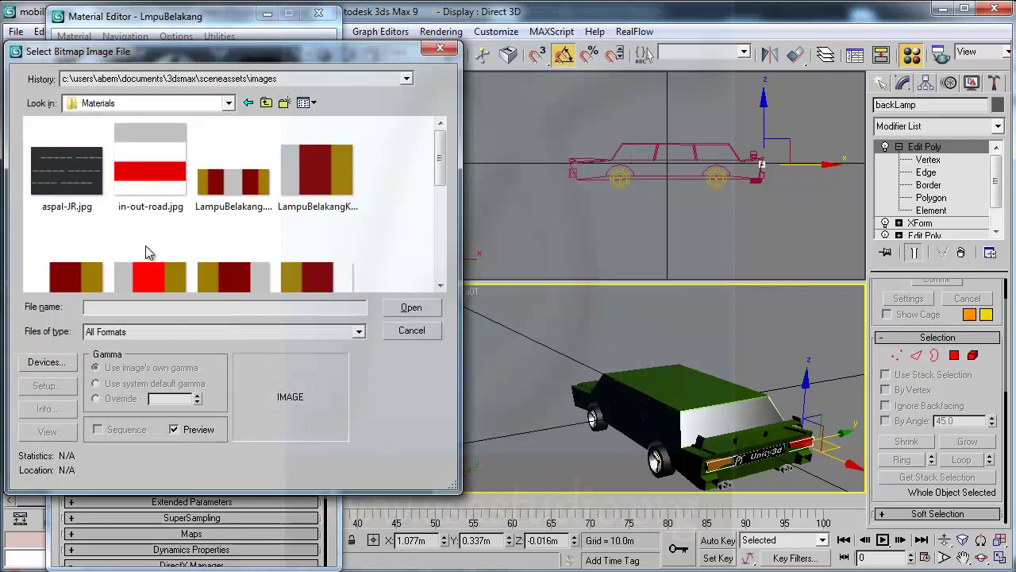
{"action": "scroll", "coordinate": [441, 178], "scroll_direction": "down", "scroll_amount": 1}
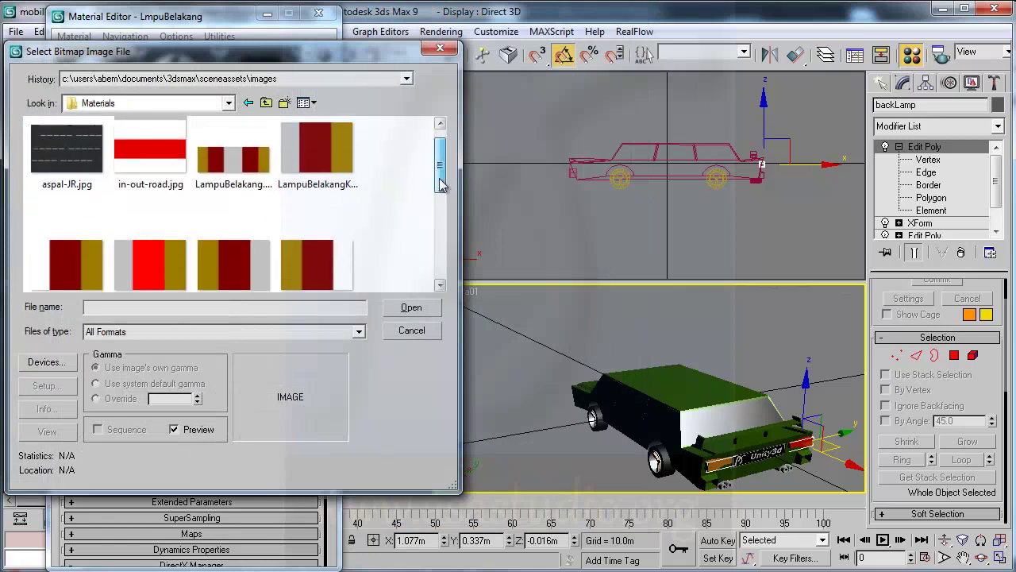
{"action": "left_click", "coordinate": [244, 169]}
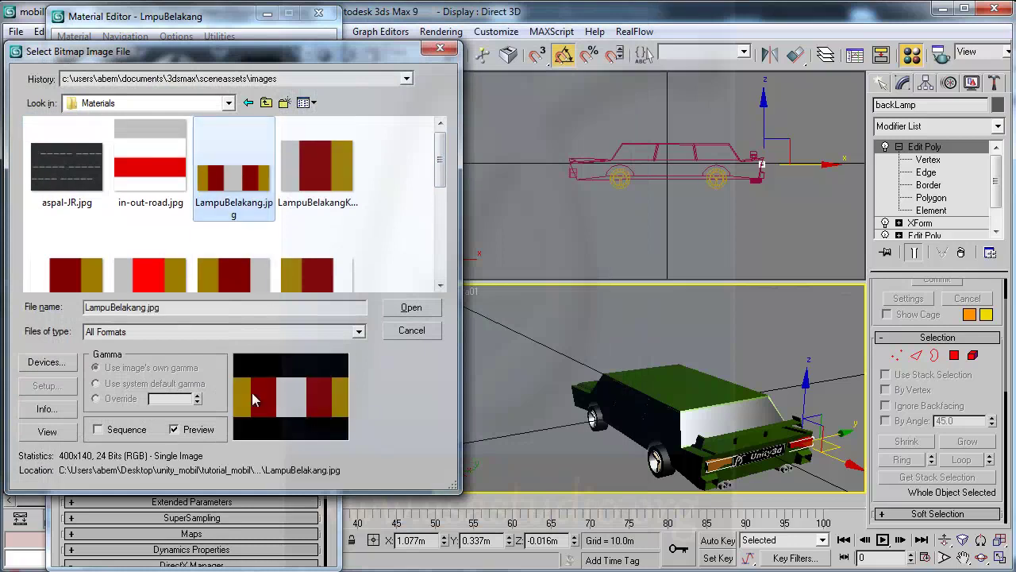
{"action": "left_click", "coordinate": [412, 307]}
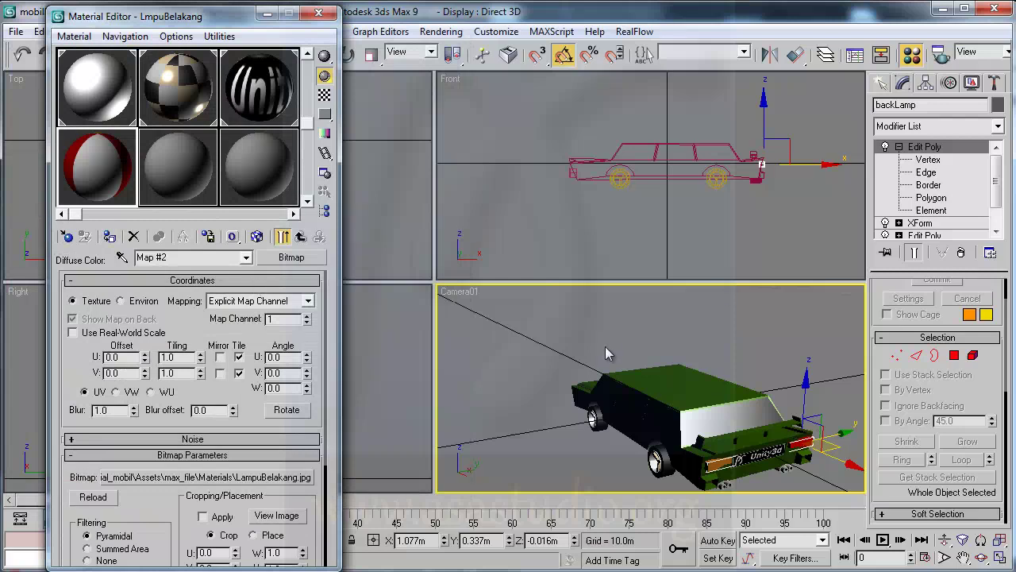
Show the map in the viewport, assign the material to backLamp, and quick-render Camera01.
{"action": "left_click", "coordinate": [256, 239]}
{"action": "left_click", "coordinate": [109, 234]}
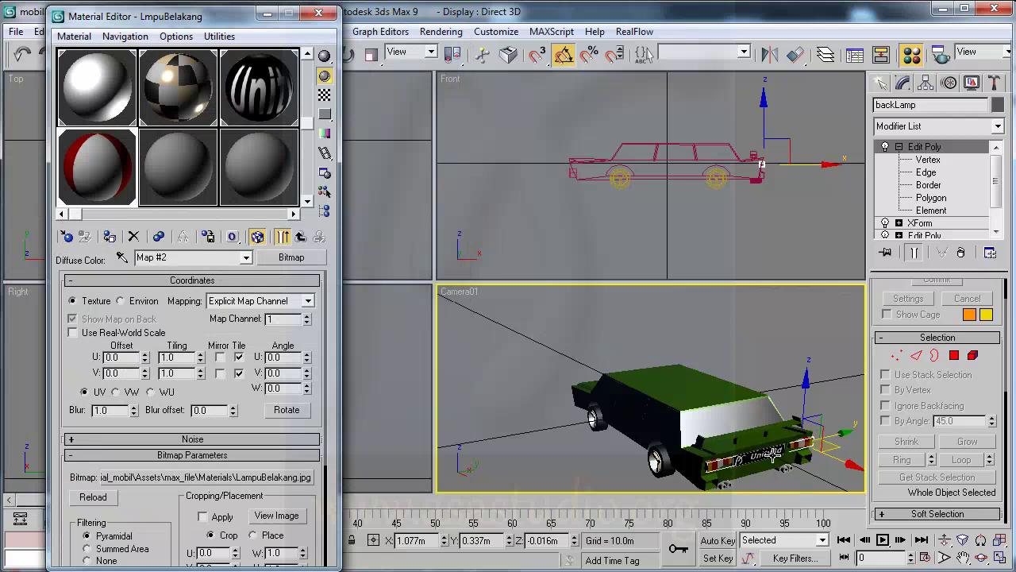
{"action": "left_click_drag", "start_coordinate": [959, 65], "coordinate": [927, 65]}
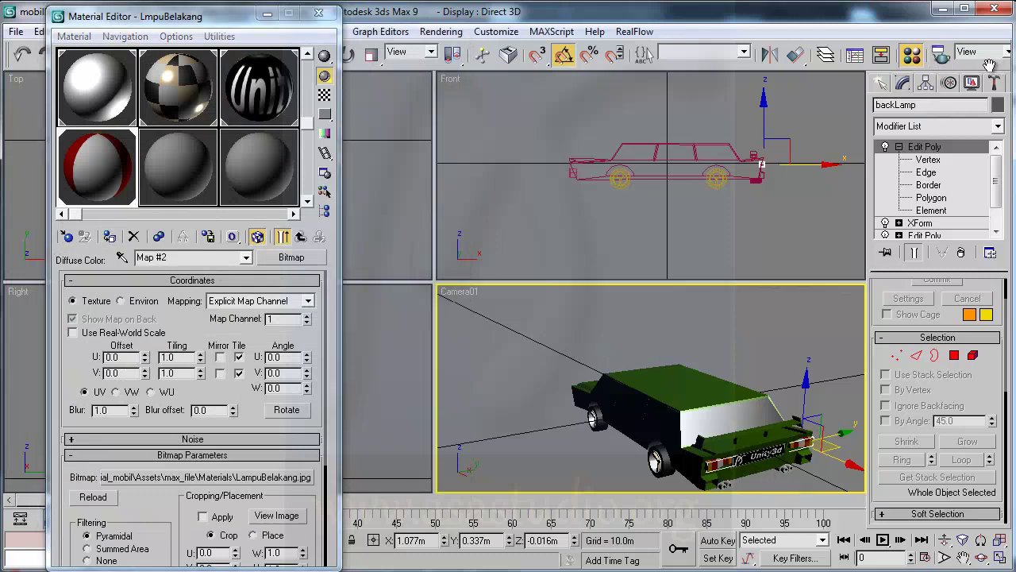
{"action": "left_click", "coordinate": [1001, 62]}
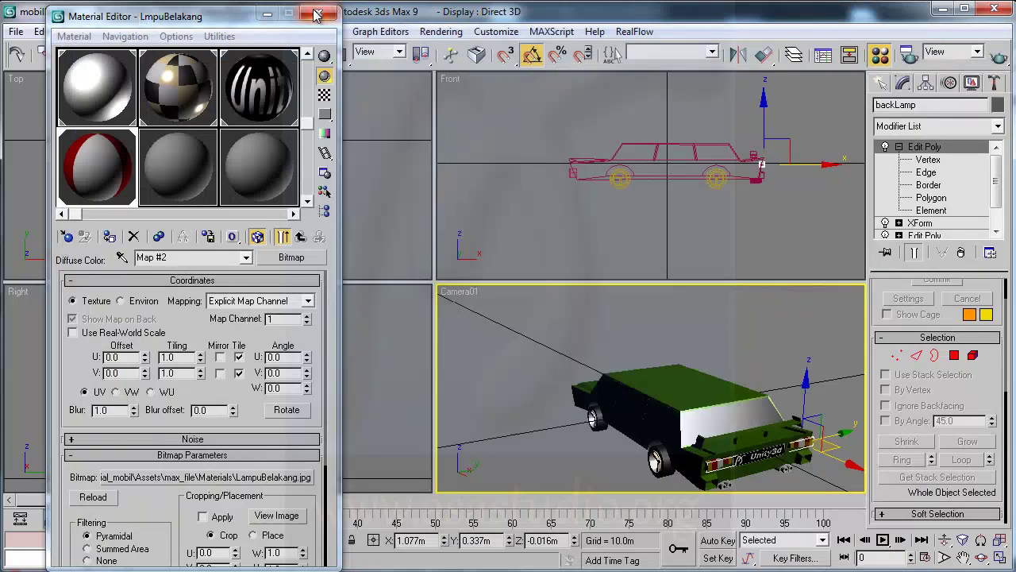
{"action": "left_click", "coordinate": [316, 14]}
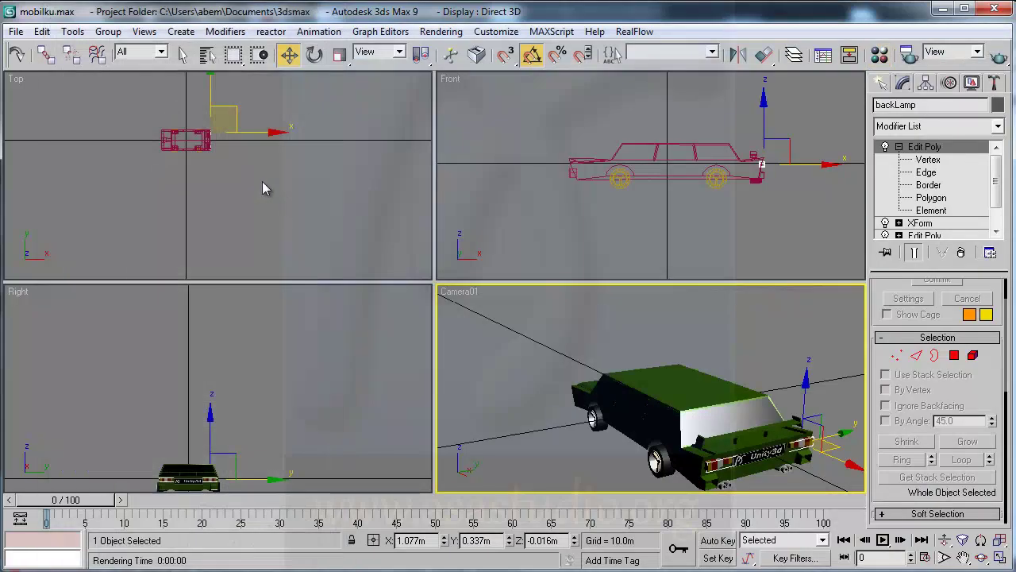
Export the nine car parts selected in the Top viewport as MobilV1.FBX, overwriting the existing file.
{"action": "right_click", "coordinate": [232, 170]}
{"action": "left_click_drag", "start_coordinate": [267, 198], "coordinate": [141, 98]}
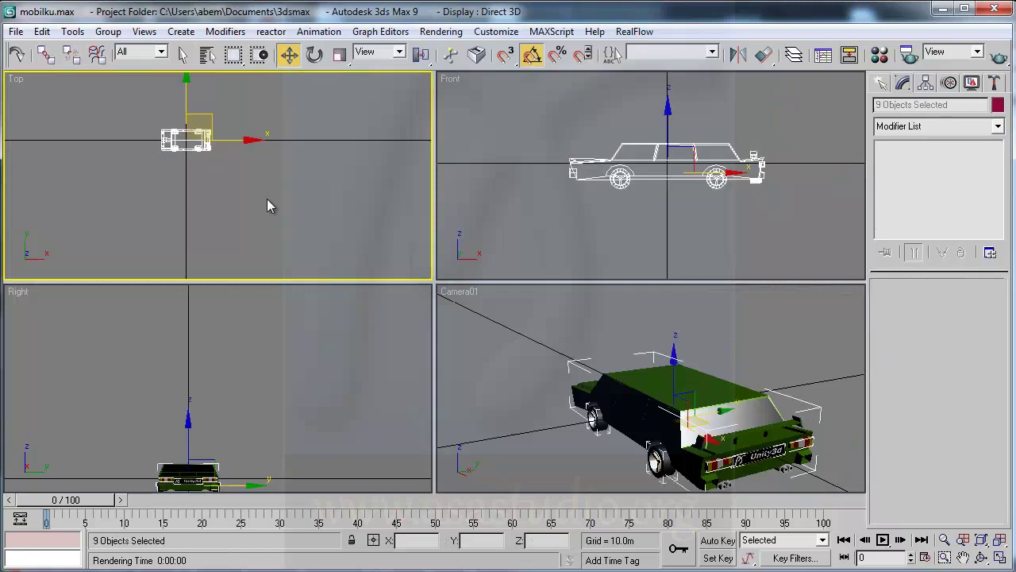
{"action": "left_click", "coordinate": [16, 32]}
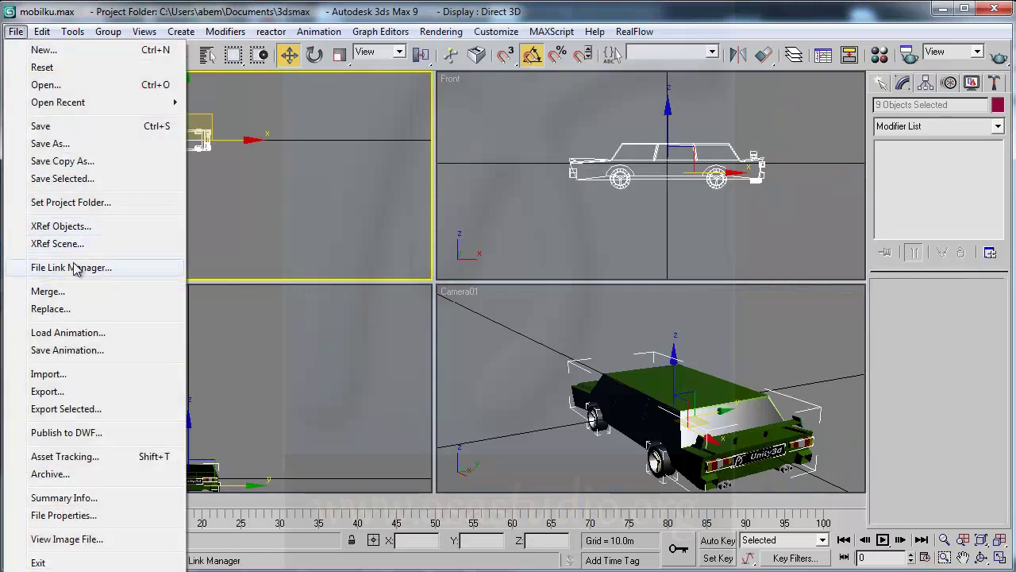
{"action": "left_click", "coordinate": [68, 408]}
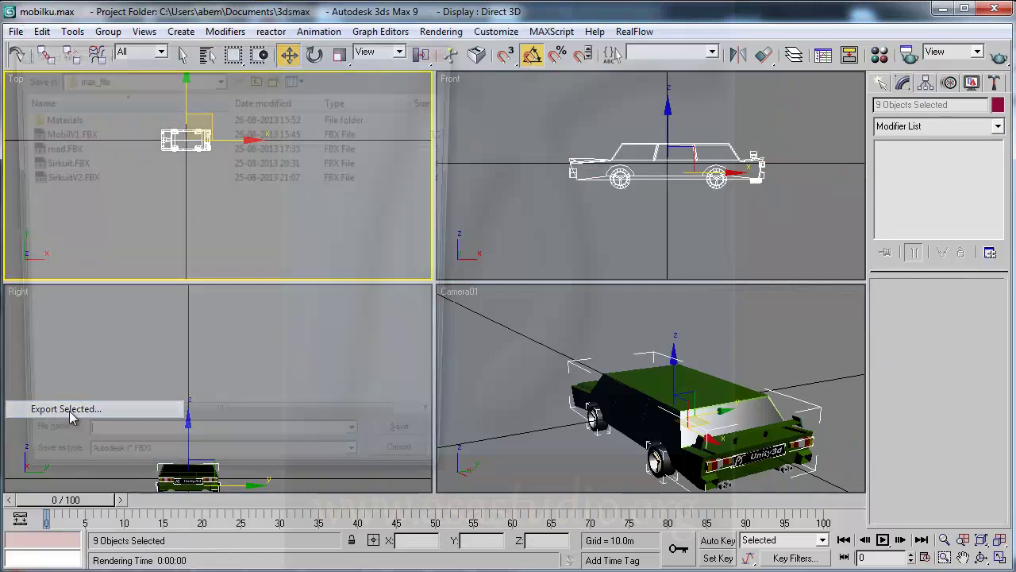
{"action": "left_click", "coordinate": [61, 132]}
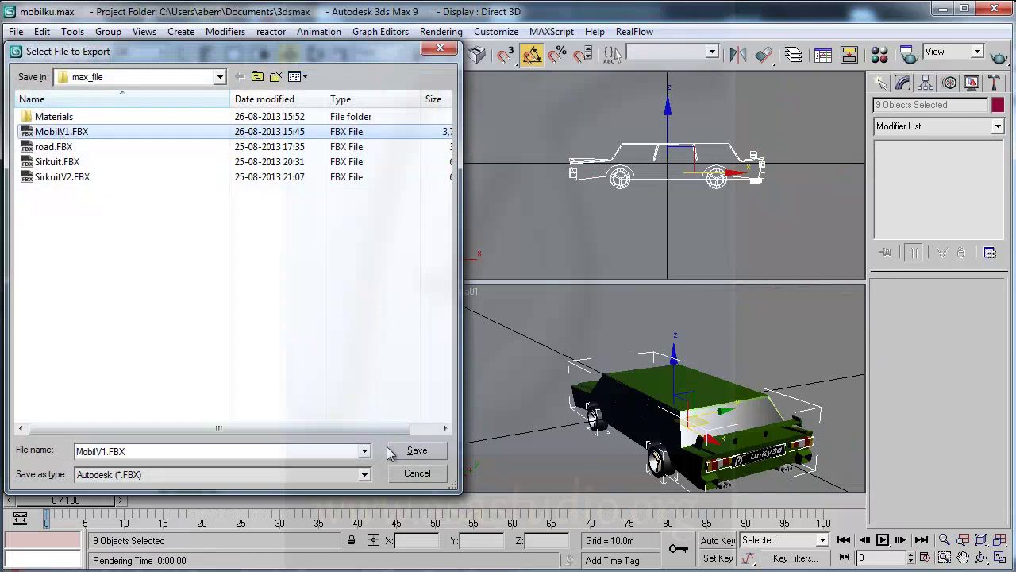
{"action": "left_click", "coordinate": [417, 450]}
{"action": "left_click", "coordinate": [643, 408]}
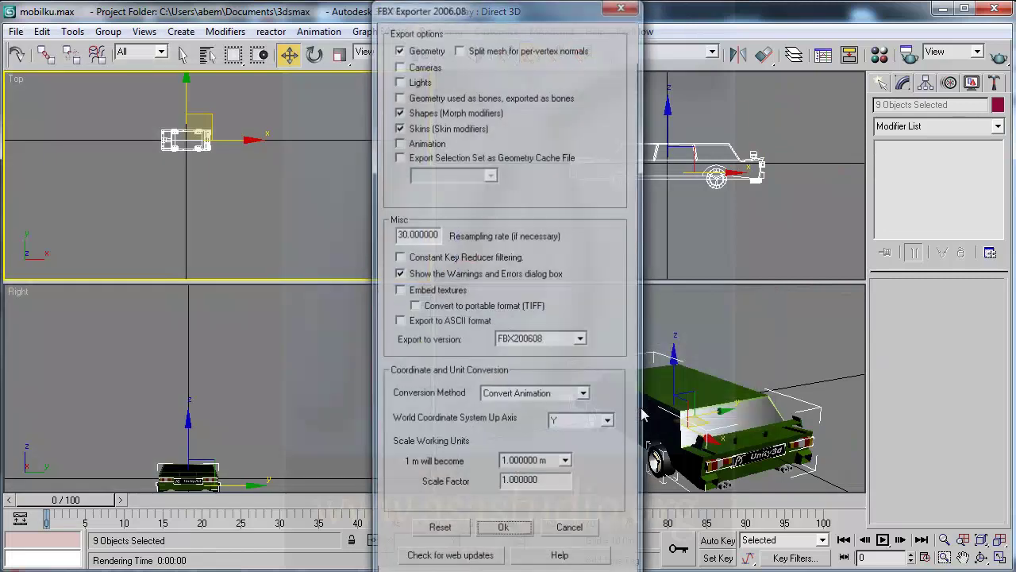
{"action": "left_click", "coordinate": [509, 536]}
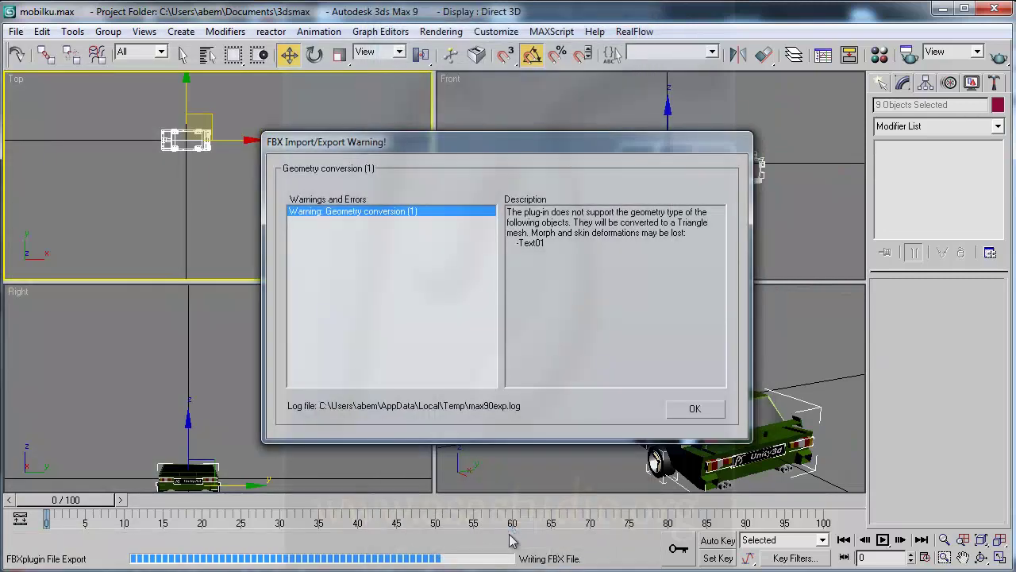
{"action": "left_click", "coordinate": [693, 408]}
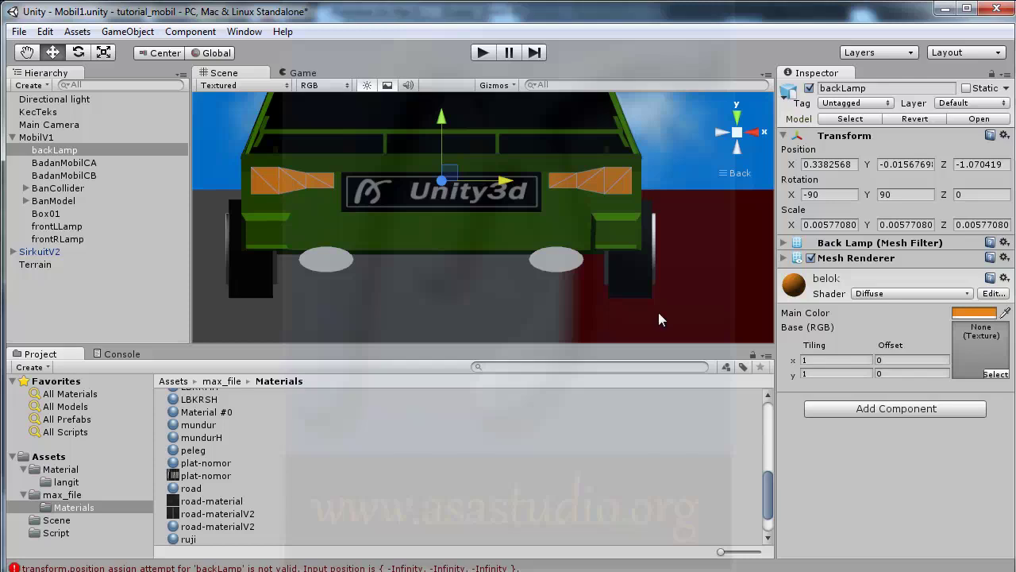
Delete the belok material from the Project Materials folder.
{"action": "left_click", "coordinate": [57, 153]}
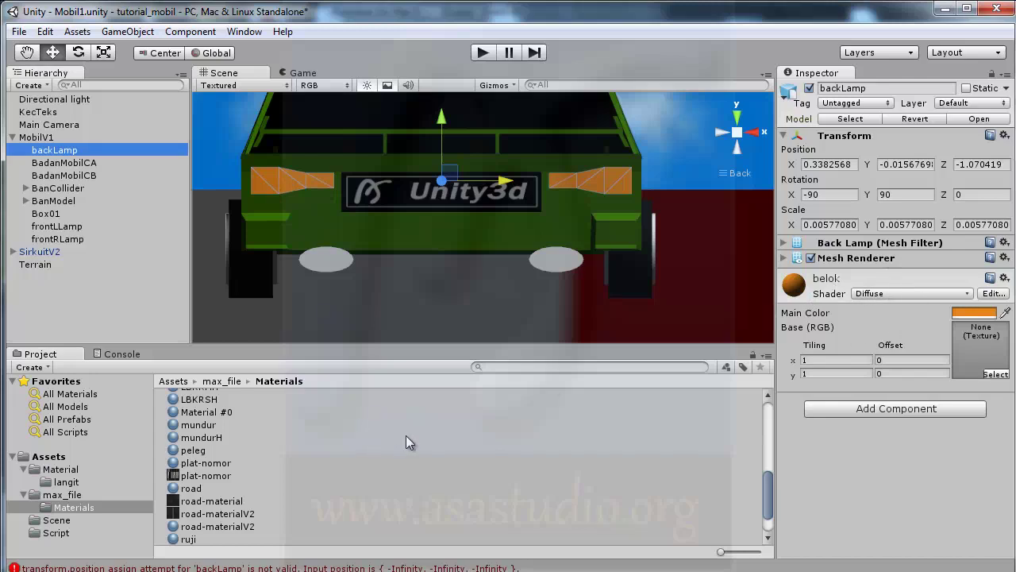
{"action": "left_click_drag", "start_coordinate": [768, 484], "coordinate": [769, 408]}
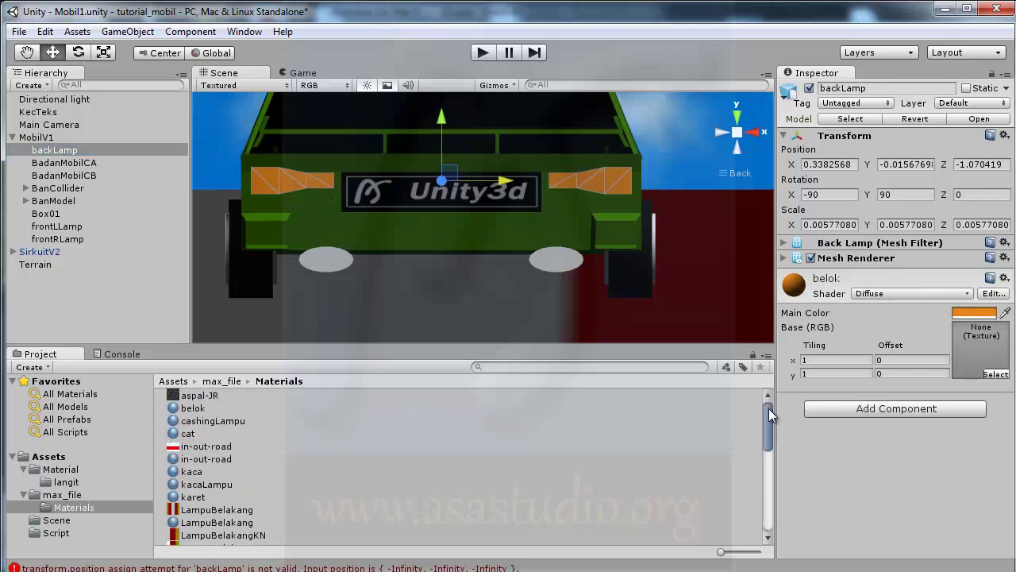
{"action": "left_click", "coordinate": [189, 408]}
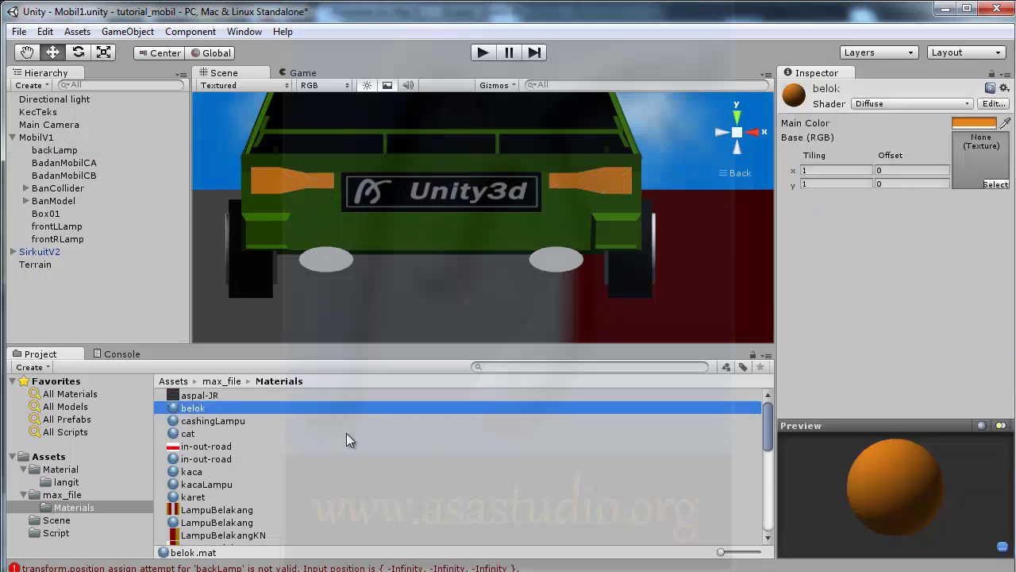
{"action": "key", "text": "Delete"}
{"action": "left_click", "coordinate": [515, 333]}
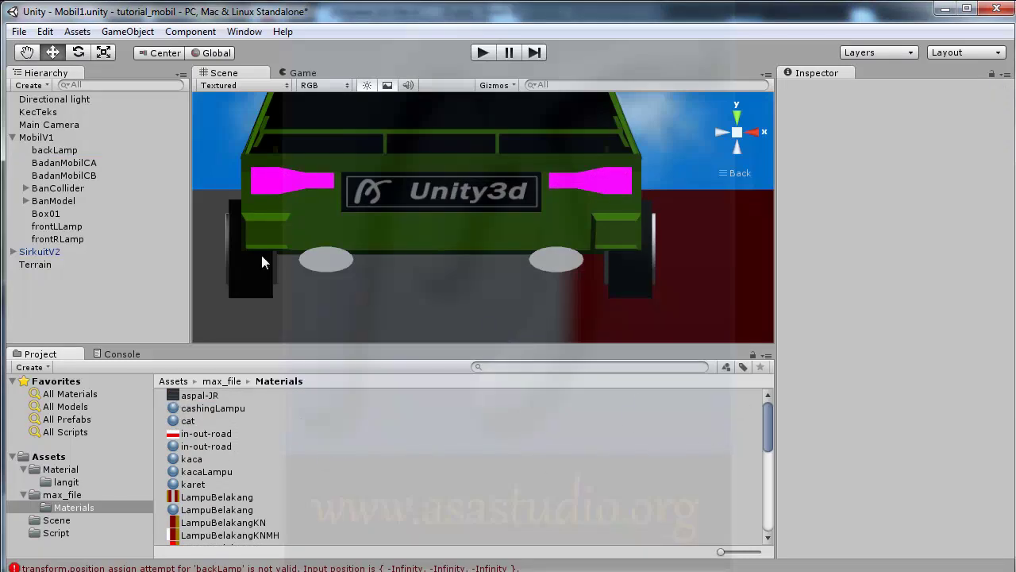
Assign the LampuBelakang material to backLamp in the Inspector.
{"action": "left_click", "coordinate": [45, 151]}
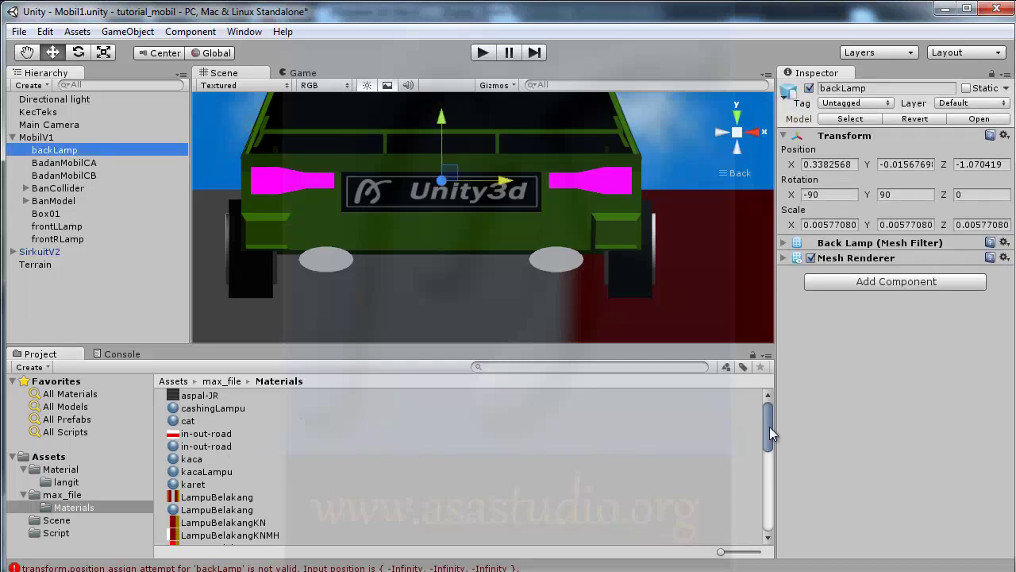
{"action": "left_click_drag", "start_coordinate": [768, 428], "coordinate": [769, 446]}
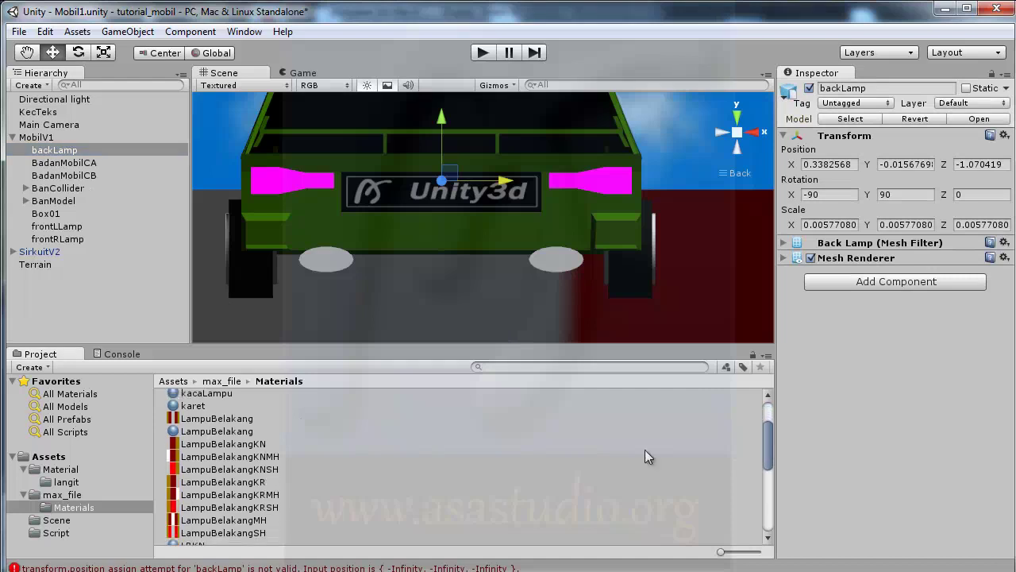
{"action": "left_click_drag", "start_coordinate": [191, 433], "coordinate": [877, 419]}
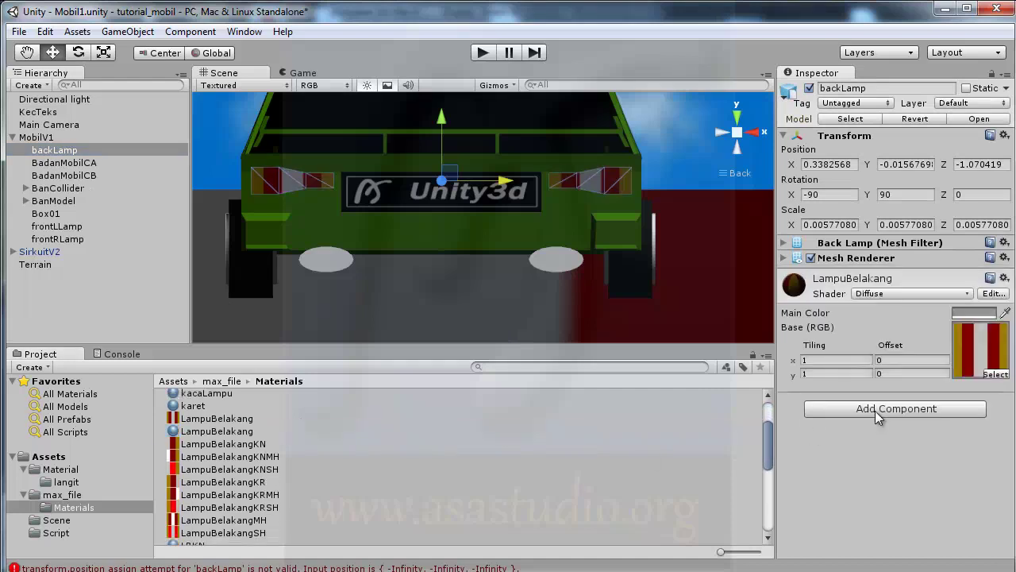
Test-drive the car in Play mode, then review MobilV1's Mobil Kontrol script fields before switching to MonoDevelop.
{"action": "left_click", "coordinate": [483, 52]}
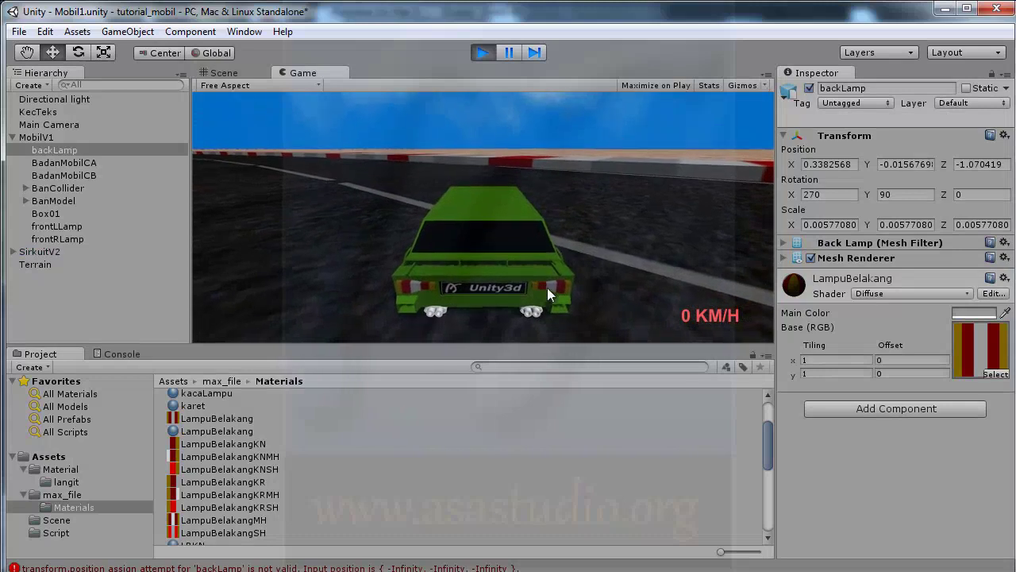
{"action": "left_click", "coordinate": [483, 52]}
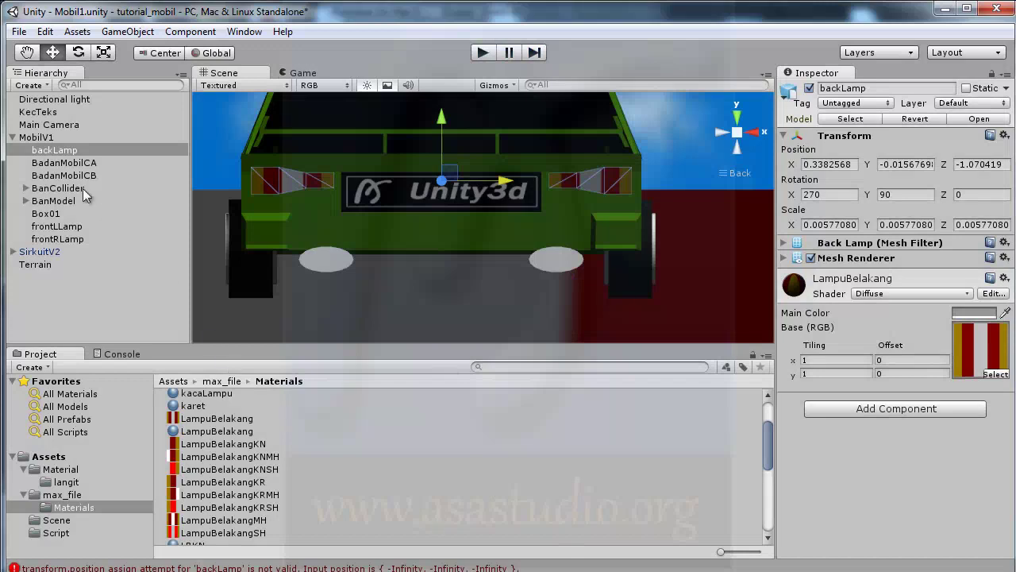
{"action": "left_click", "coordinate": [37, 137]}
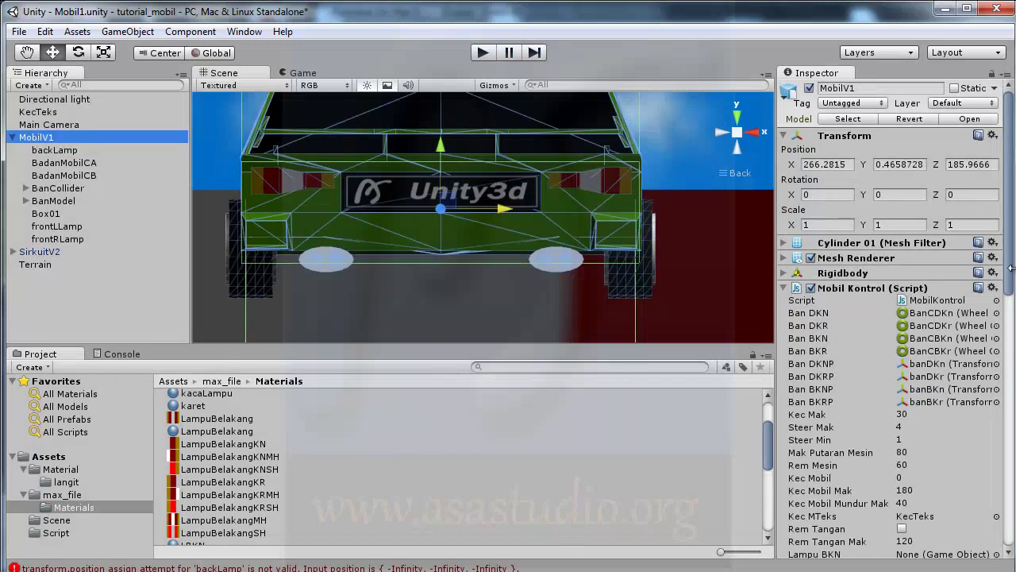
{"action": "scroll", "coordinate": [1010, 269], "scroll_direction": "down", "scroll_amount": 5}
{"action": "scroll", "coordinate": [933, 330], "scroll_direction": "down", "scroll_amount": 1}
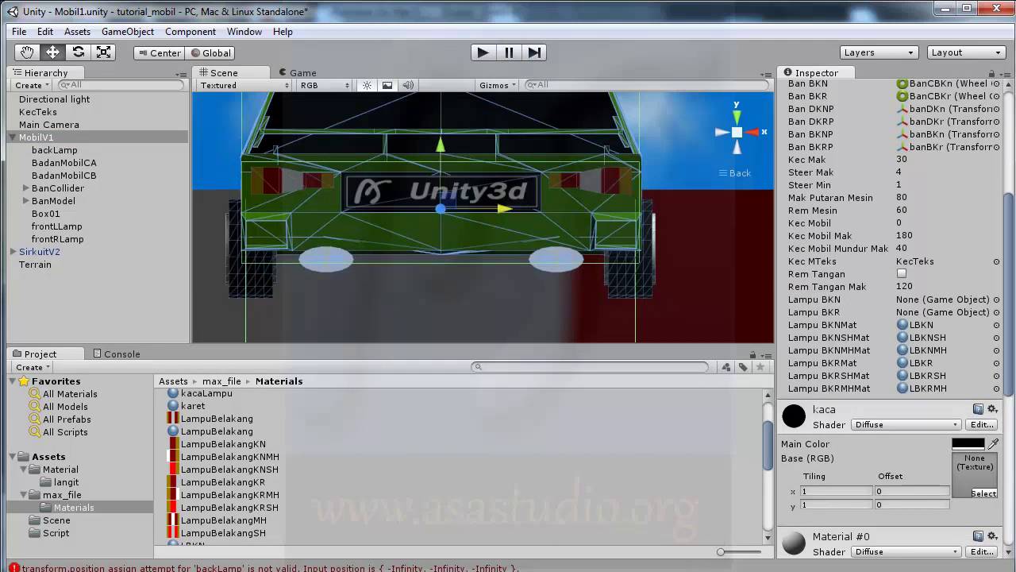
{"action": "key", "text": "alt+Tab"}
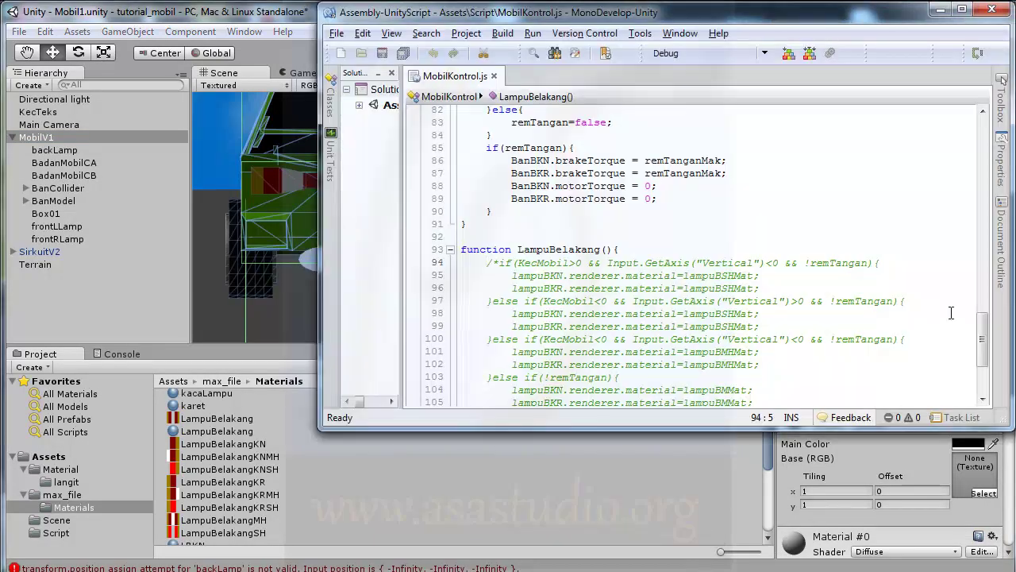
Rename lampuBKN to lampuB and delete the lampuBKR declaration.
{"action": "left_click_drag", "start_coordinate": [983, 337], "coordinate": [995, 163]}
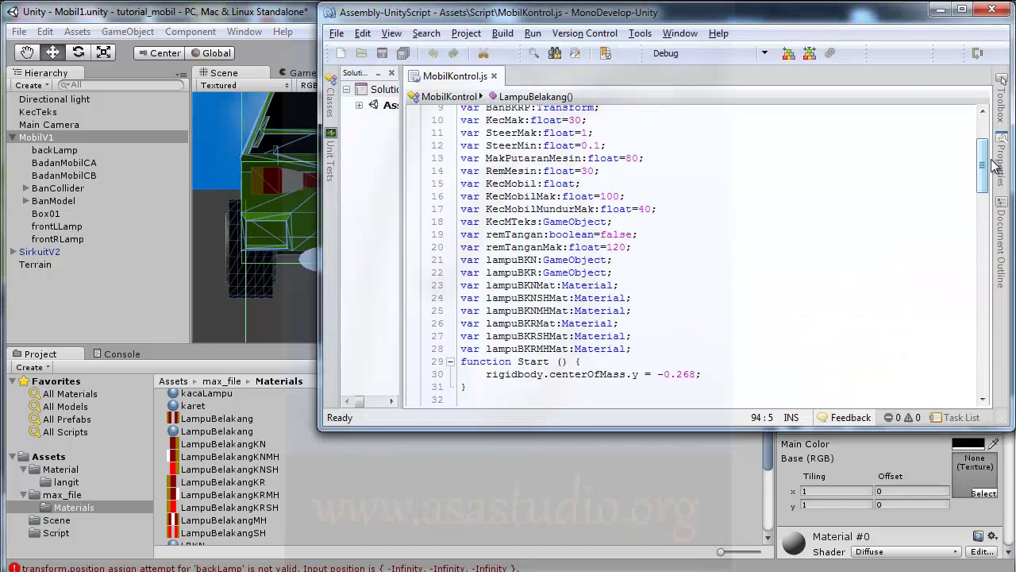
{"action": "scroll", "coordinate": [995, 163], "scroll_direction": "down", "scroll_amount": 1}
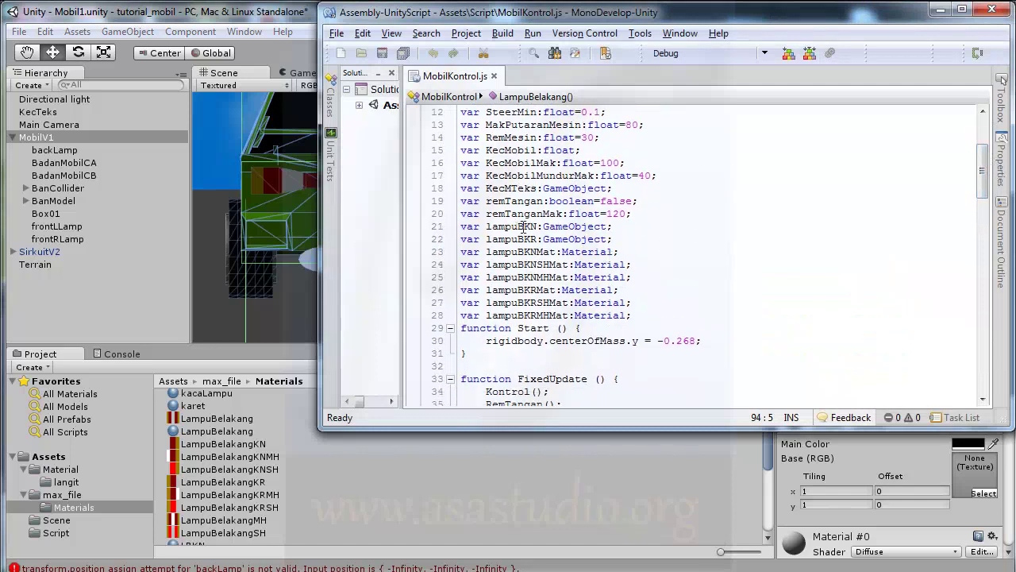
{"action": "left_click_drag", "start_coordinate": [524, 227], "coordinate": [540, 226]}
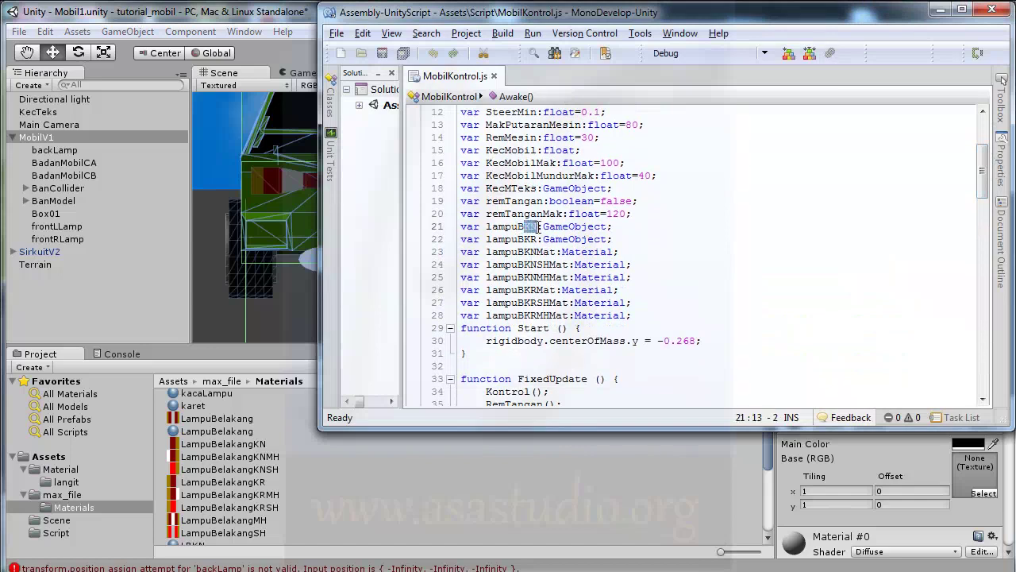
{"action": "key", "text": "BackSpace"}
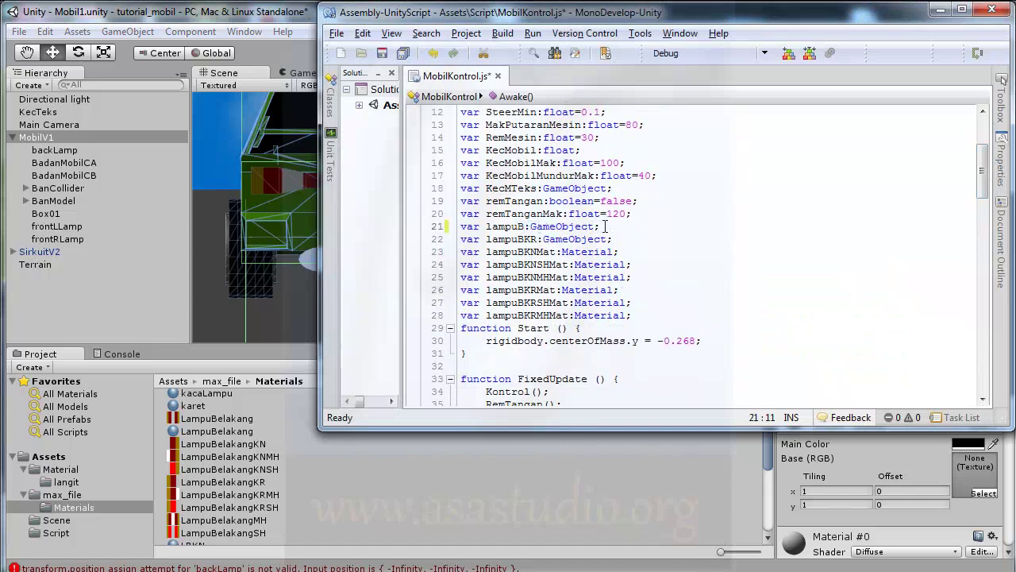
{"action": "left_click_drag", "start_coordinate": [606, 226], "coordinate": [629, 235]}
{"action": "key", "text": "BackSpace"}
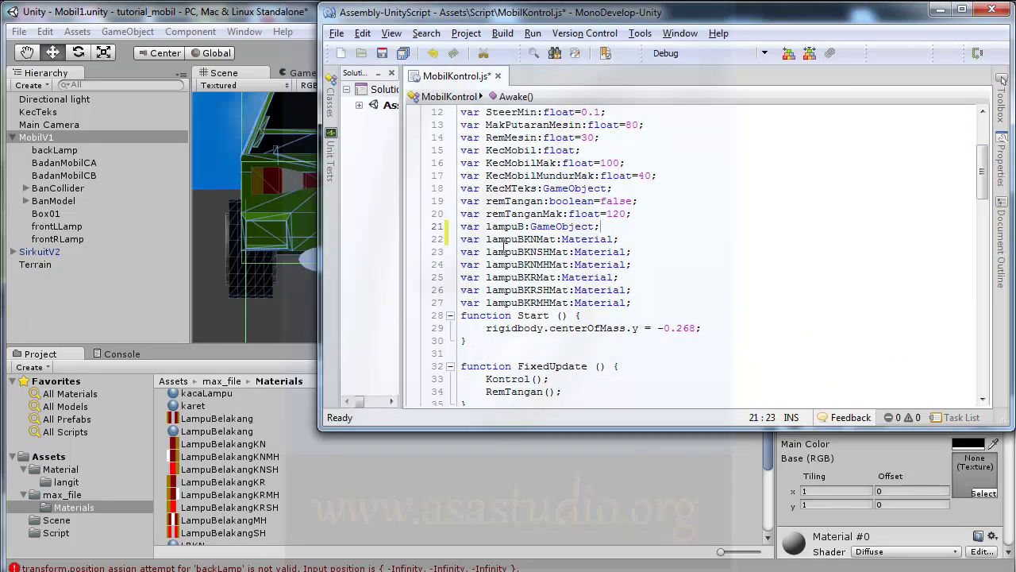
Rename the materials to lampuBMat, lampuBSHMat, lampuBMHMat, remove the lampuBKR materials, and save MobilKontrol.js.
{"action": "left_click_drag", "start_coordinate": [525, 243], "coordinate": [538, 243]}
{"action": "key", "text": "BackSpace"}
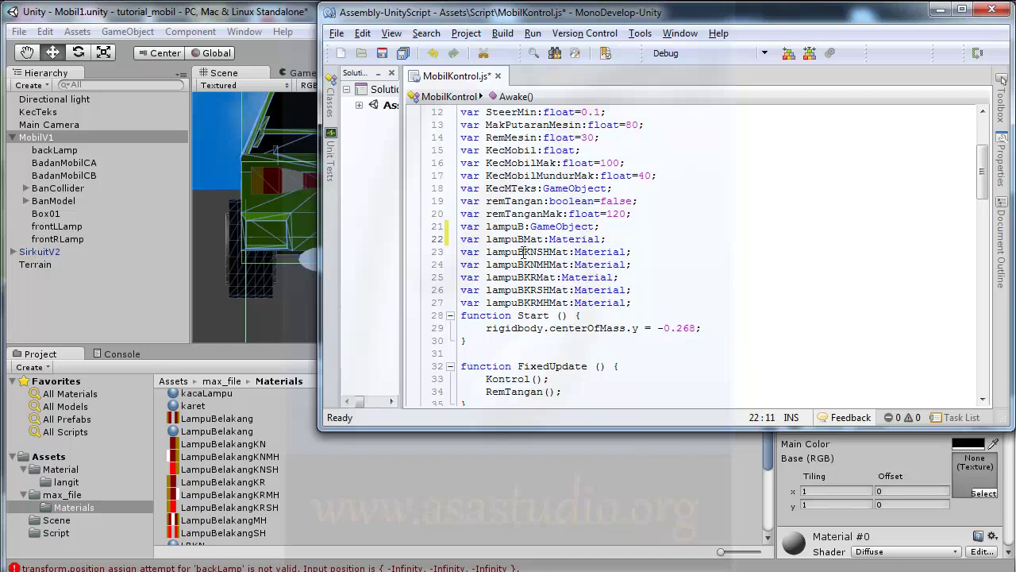
{"action": "left_click_drag", "start_coordinate": [524, 251], "coordinate": [536, 252]}
{"action": "key", "text": "BackSpace"}
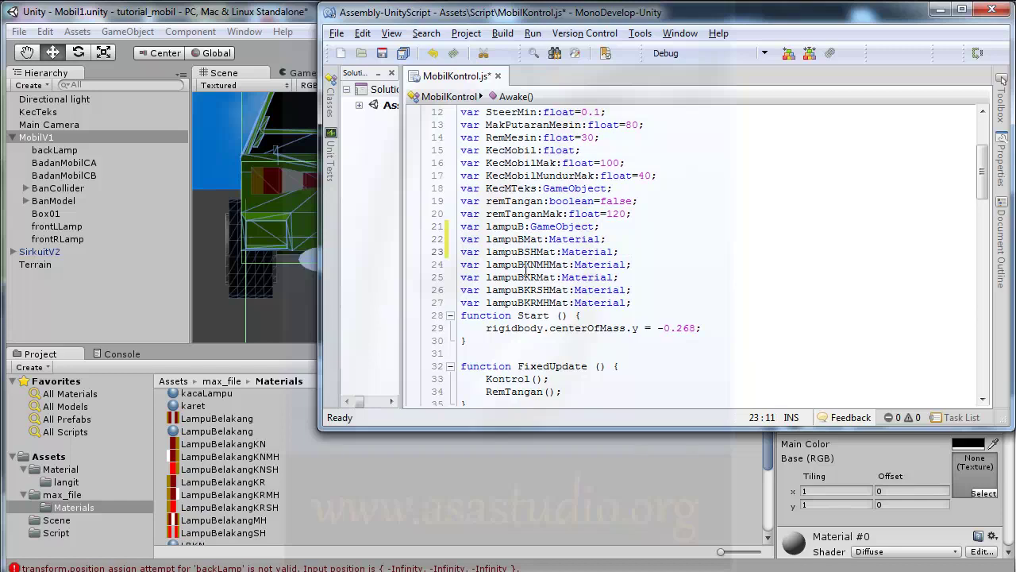
{"action": "left_click_drag", "start_coordinate": [524, 264], "coordinate": [536, 264]}
{"action": "key", "text": "BackSpace"}
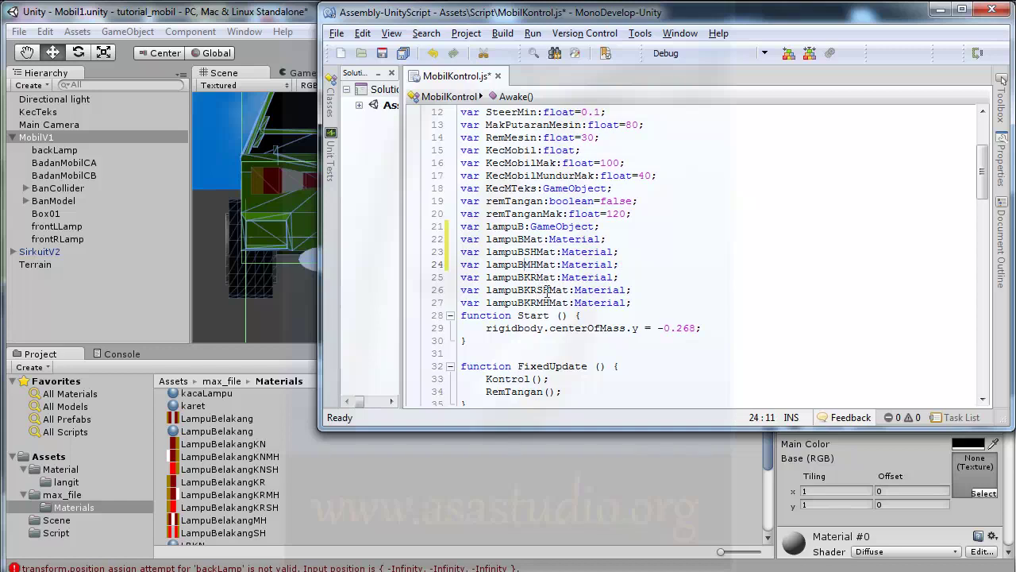
{"action": "left_click_drag", "start_coordinate": [623, 265], "coordinate": [646, 303]}
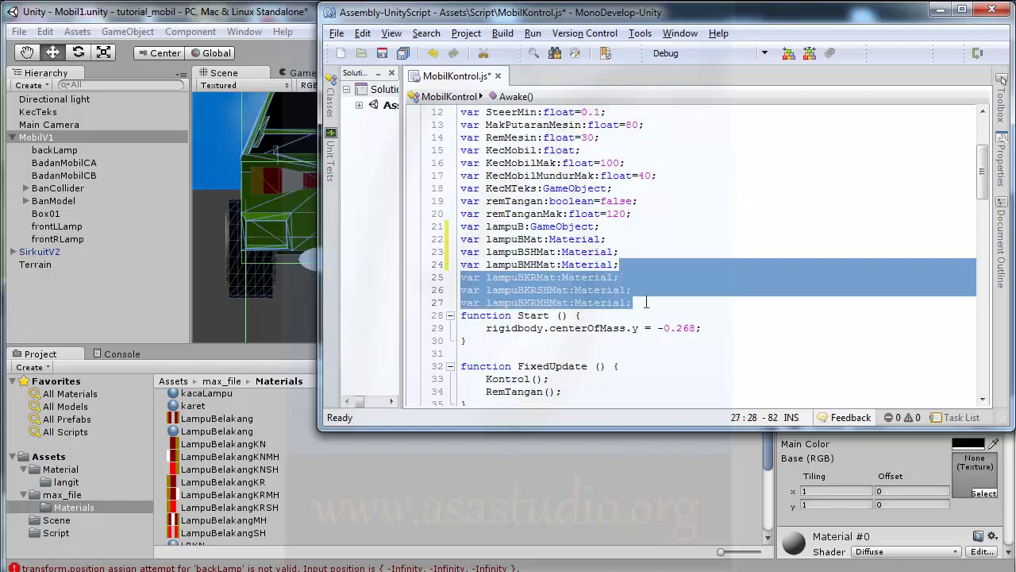
{"action": "key", "text": "BackSpace"}
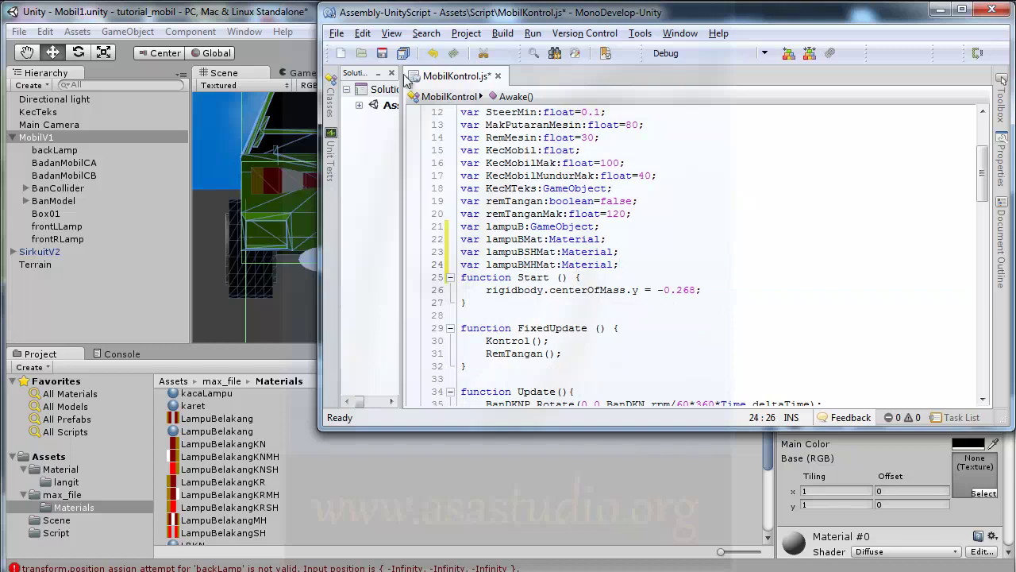
{"action": "left_click", "coordinate": [383, 53]}
Drag backLamp from the Hierarchy into MobilV1's Lampu B field.
{"action": "left_click", "coordinate": [294, 22]}
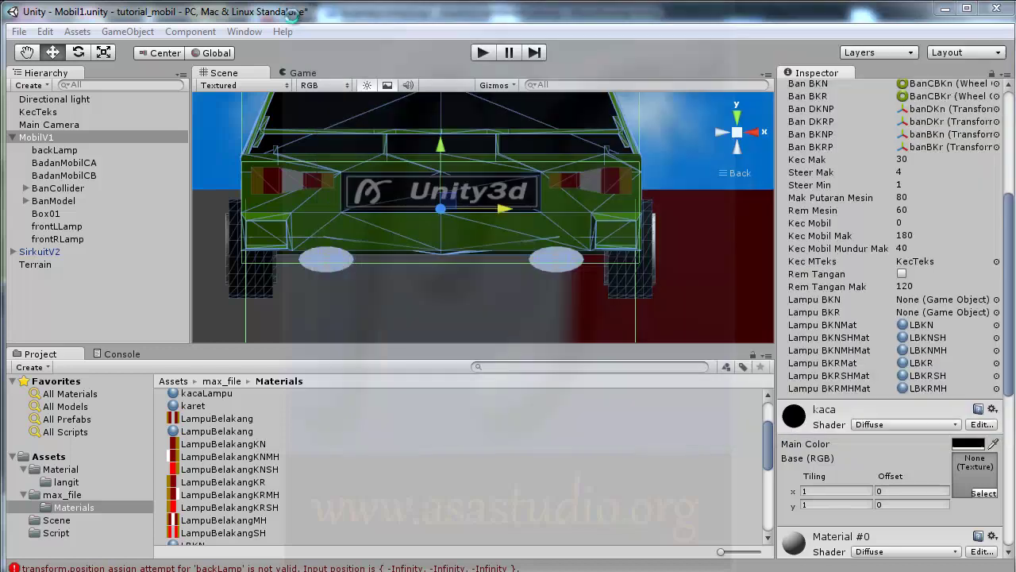
{"action": "left_click", "coordinate": [47, 140]}
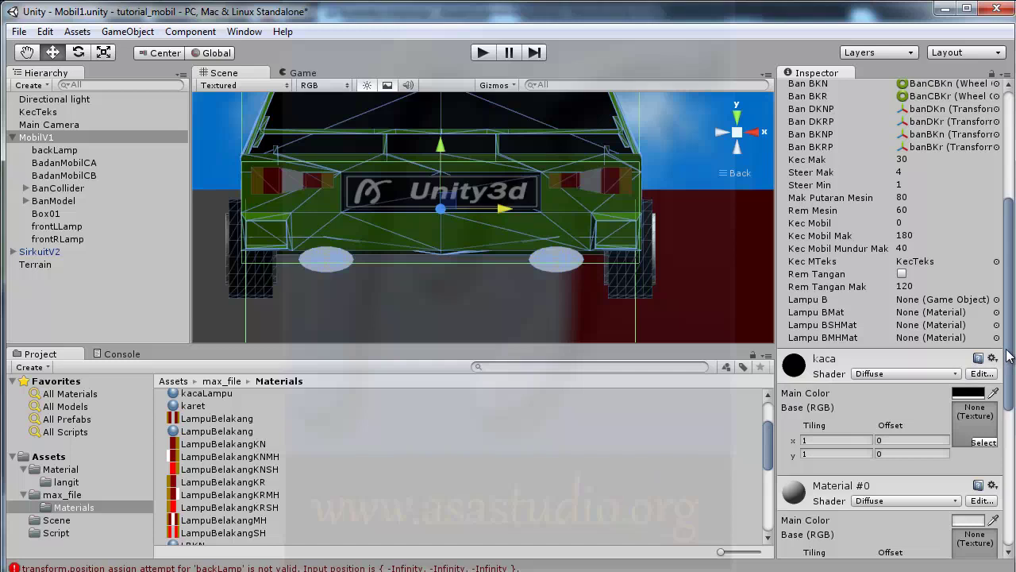
{"action": "scroll", "coordinate": [1008, 356], "scroll_direction": "up", "scroll_amount": 3}
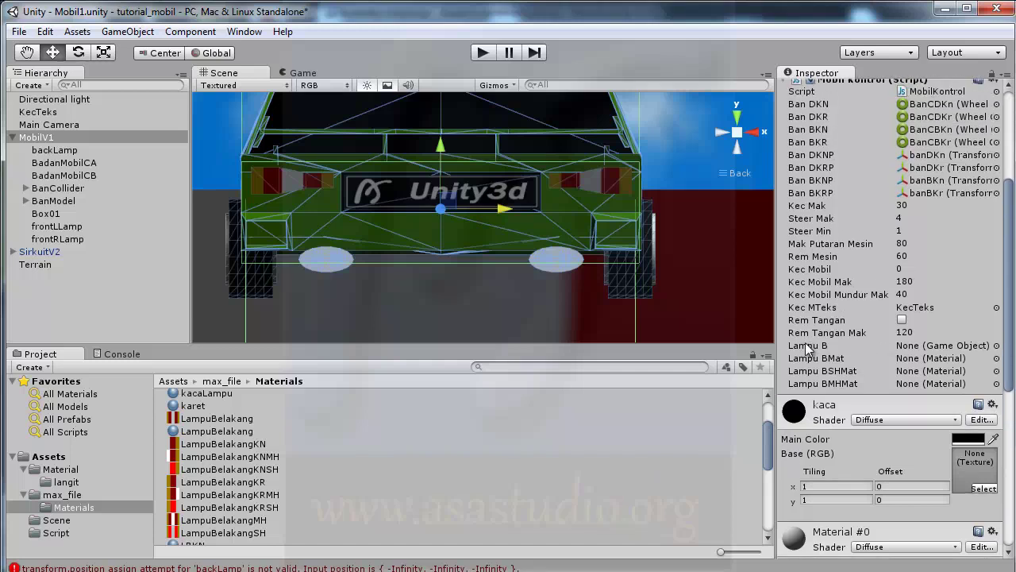
{"action": "left_click", "coordinate": [58, 154]}
{"action": "left_click_drag", "start_coordinate": [57, 156], "coordinate": [812, 353]}
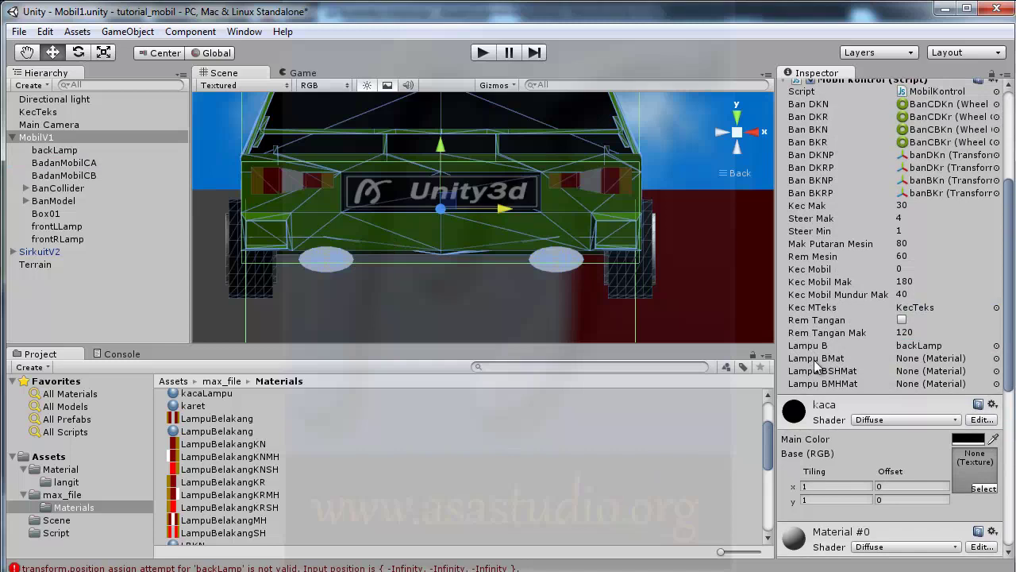
Inspect the LampuBelakang tail-light texture, then return to the MobilV1 settings.
{"action": "left_click", "coordinate": [195, 421]}
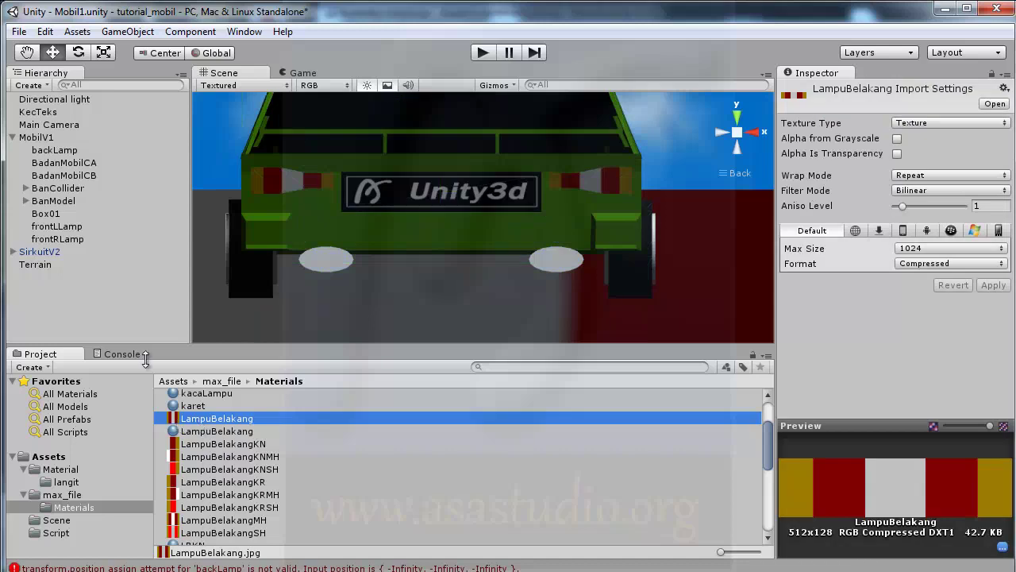
{"action": "left_click", "coordinate": [38, 138]}
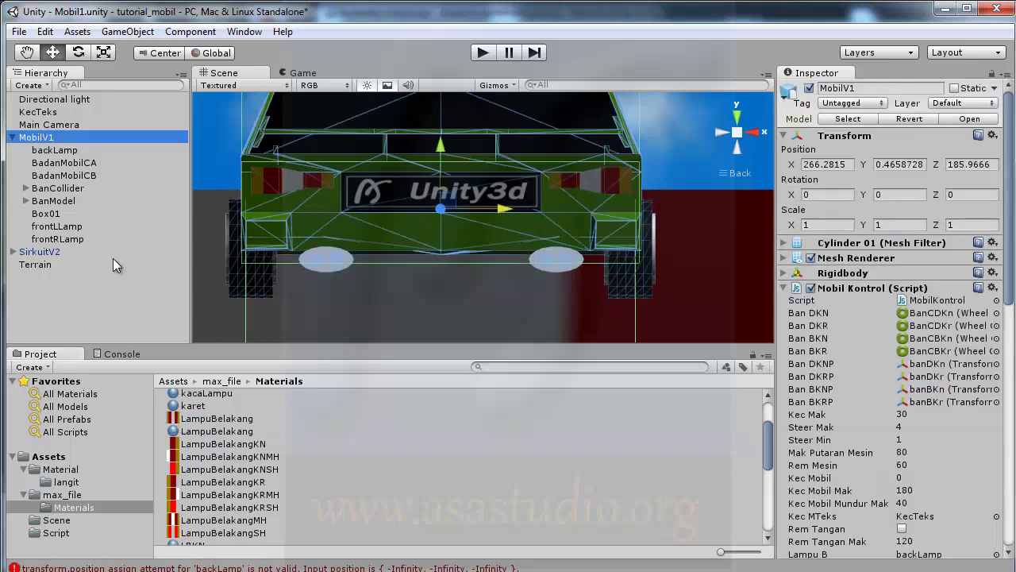
{"action": "left_click", "coordinate": [189, 421]}
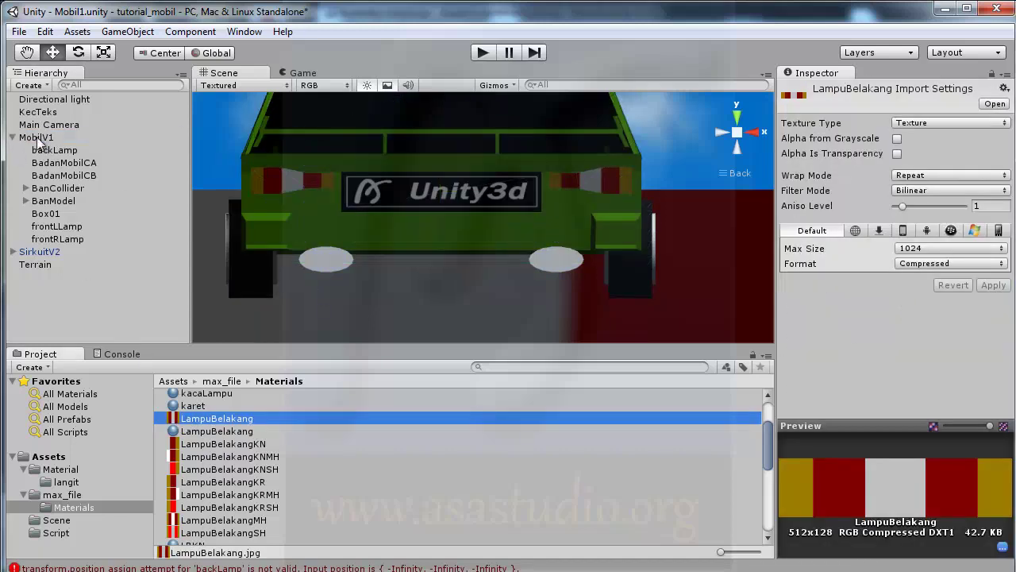
{"action": "left_click", "coordinate": [38, 139]}
{"action": "left_click_drag", "start_coordinate": [1009, 267], "coordinate": [1013, 363]}
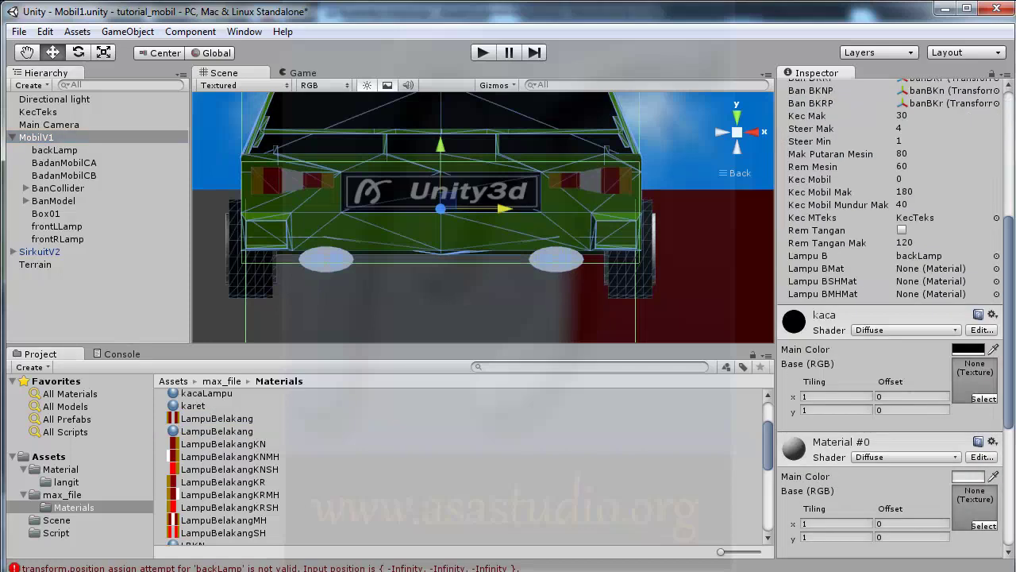
Duplicate LampuBelakang as LampuBelakangSH and give it the LampuBelakangSH texture.
{"action": "left_click", "coordinate": [196, 435]}
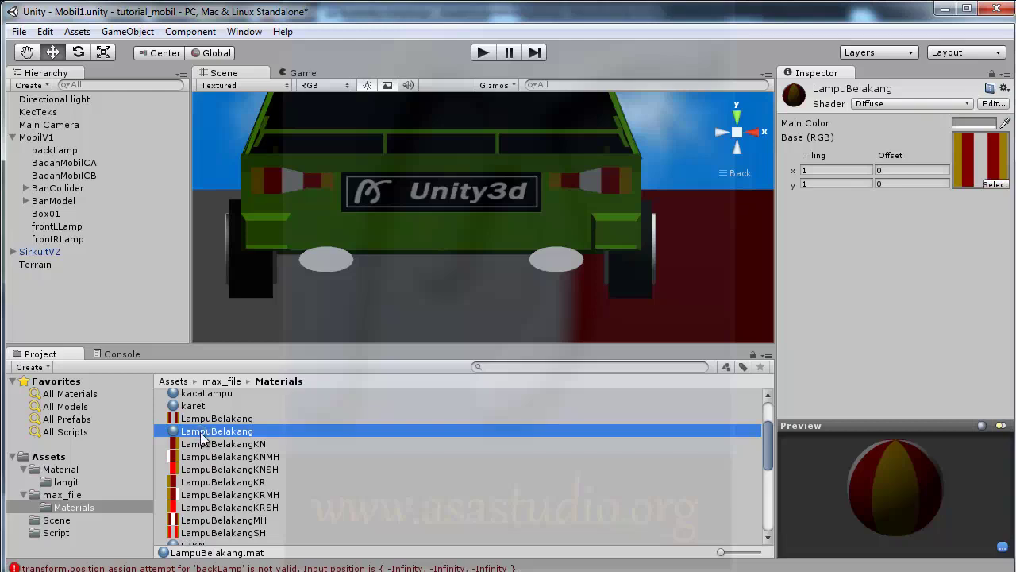
{"action": "key", "text": "ctrl+d"}
{"action": "left_click", "coordinate": [254, 470]}
{"action": "type", "text": "LampuBelakangSH"}
{"action": "left_click", "coordinate": [254, 468]}
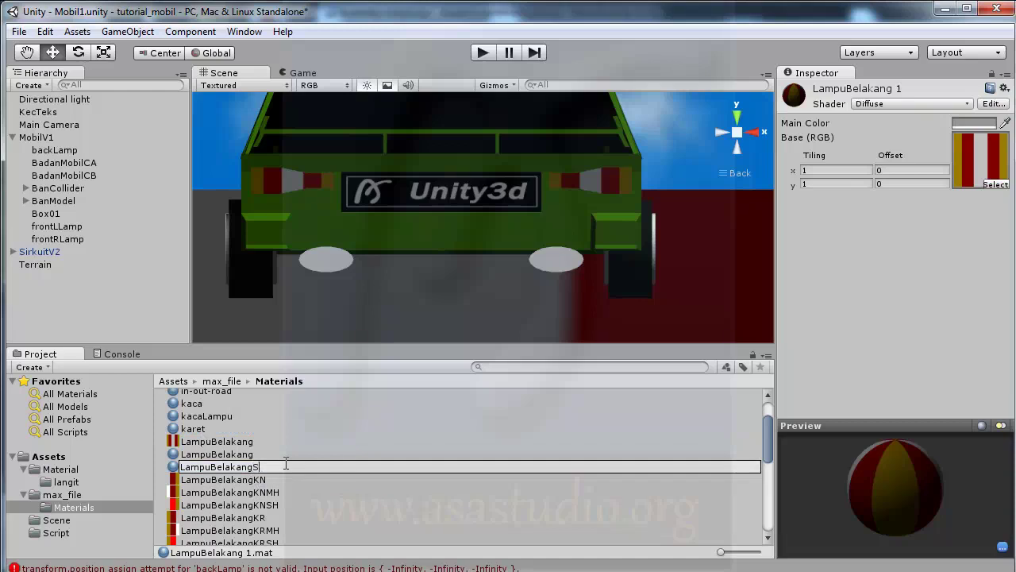
{"action": "key", "text": "Return"}
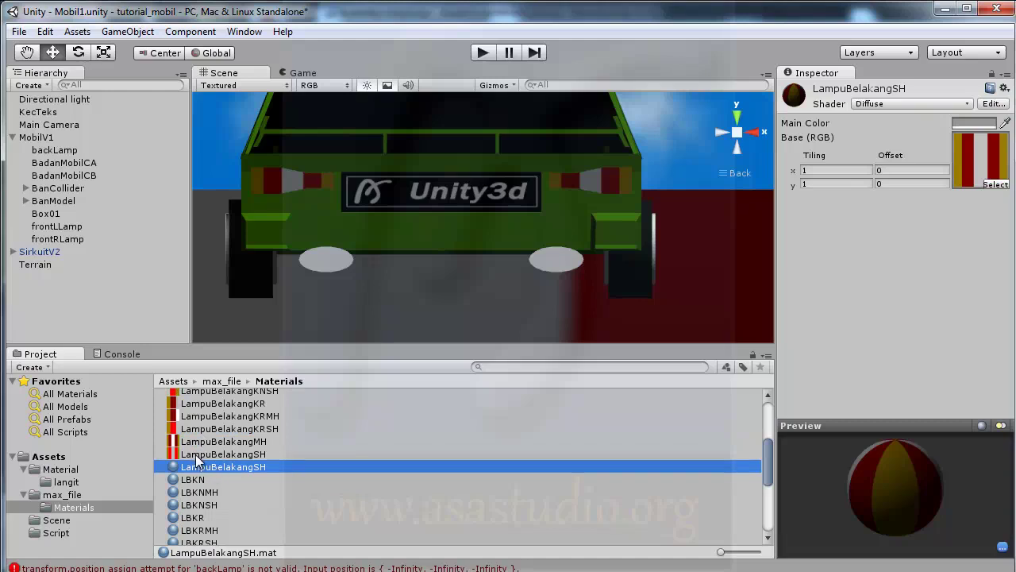
{"action": "left_click_drag", "start_coordinate": [197, 459], "coordinate": [992, 161]}
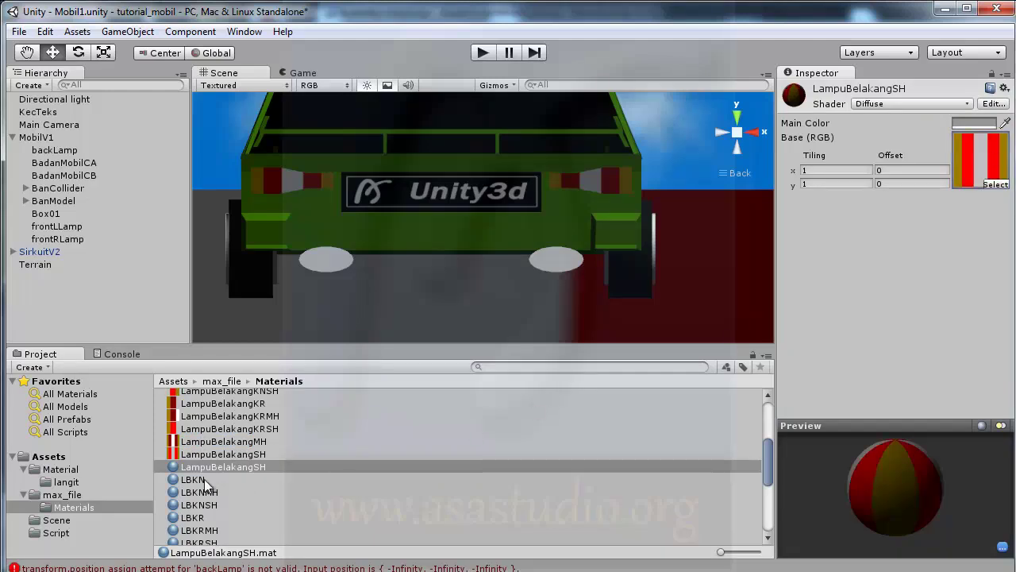
Duplicate LampuBelakangSH as LampuBelakangMH and give it the LampuBelakangMH texture.
{"action": "left_click", "coordinate": [173, 471]}
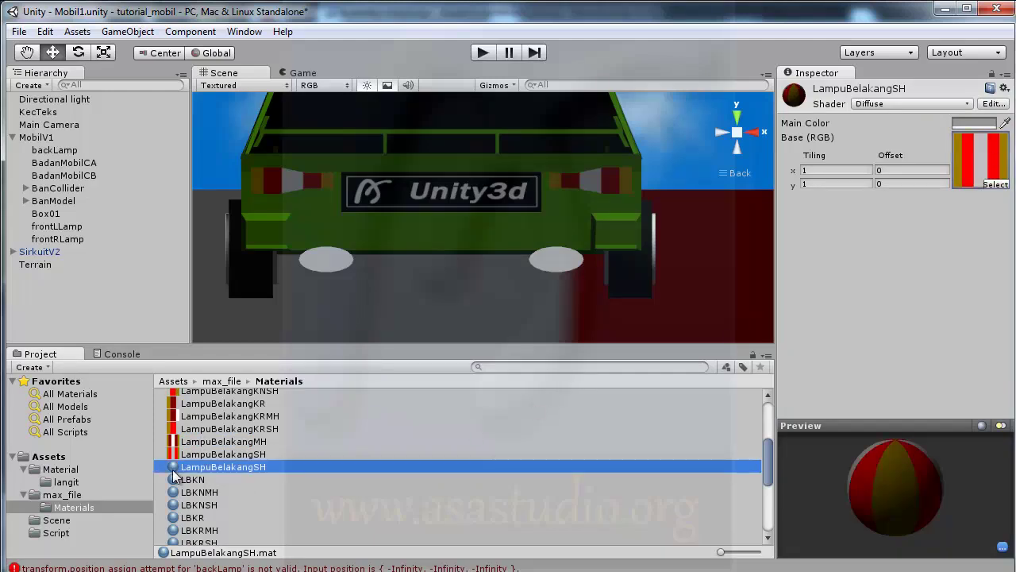
{"action": "key", "text": "ctrl+d"}
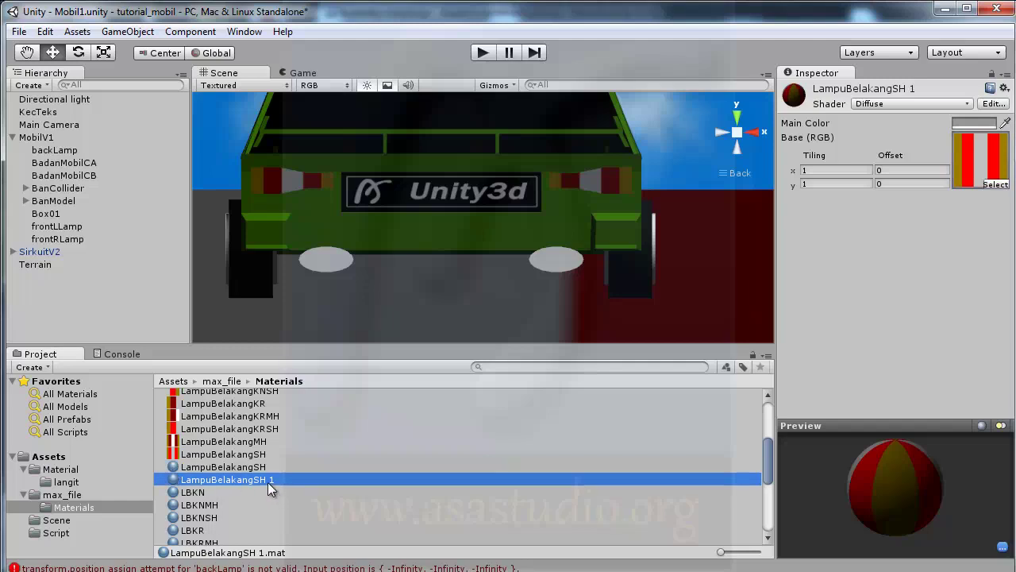
{"action": "left_click", "coordinate": [267, 482]}
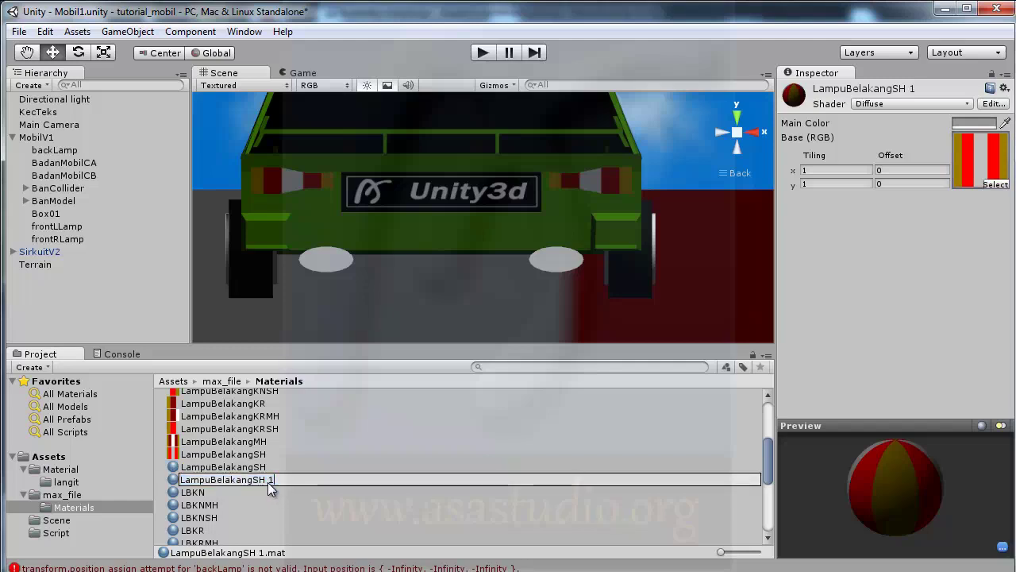
{"action": "key", "text": "BackSpace"}
{"action": "key", "text": "BackSpace"}
{"action": "key", "text": "Return"}
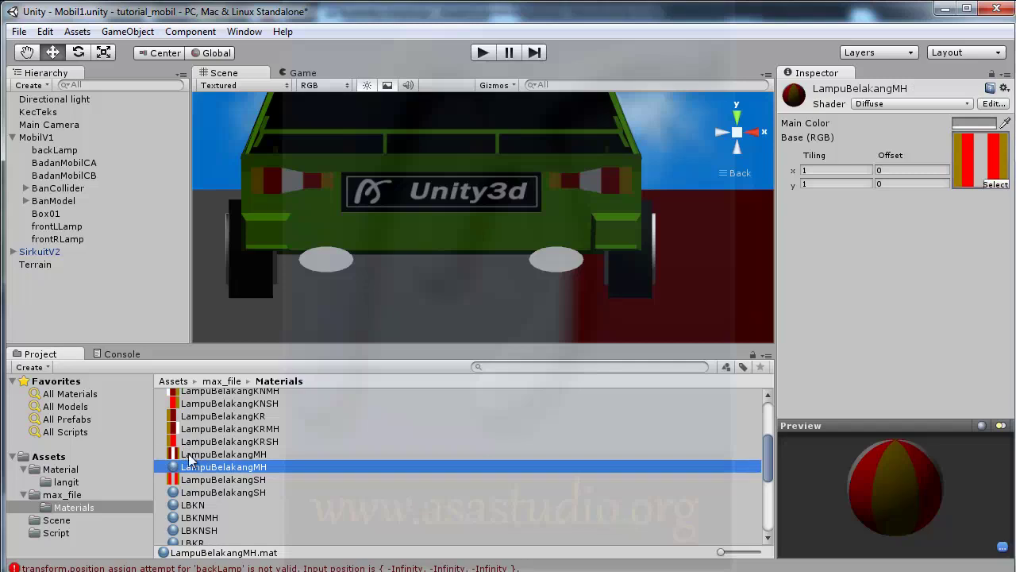
{"action": "left_click_drag", "start_coordinate": [189, 455], "coordinate": [978, 184]}
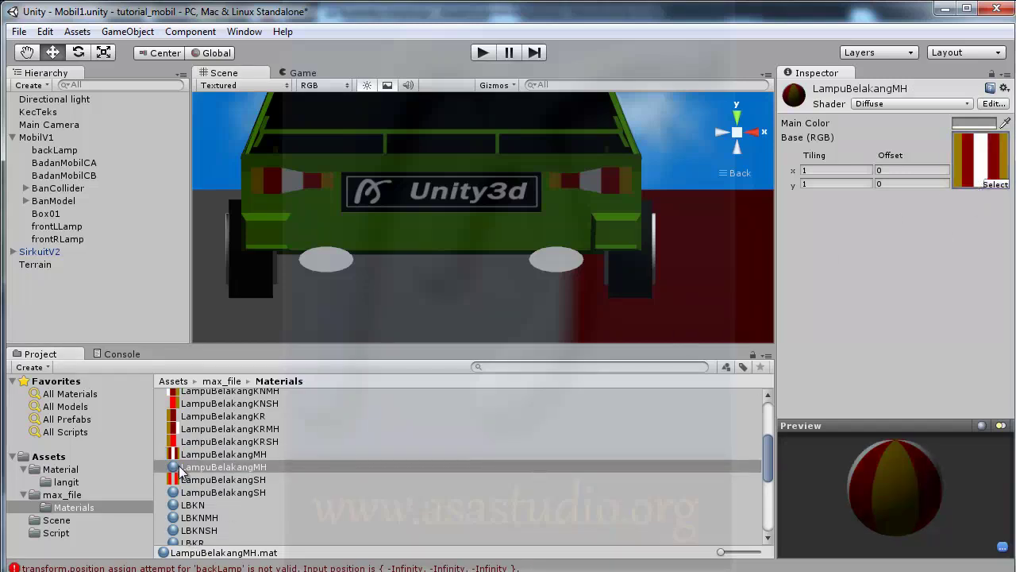
{"action": "left_click", "coordinate": [33, 138]}
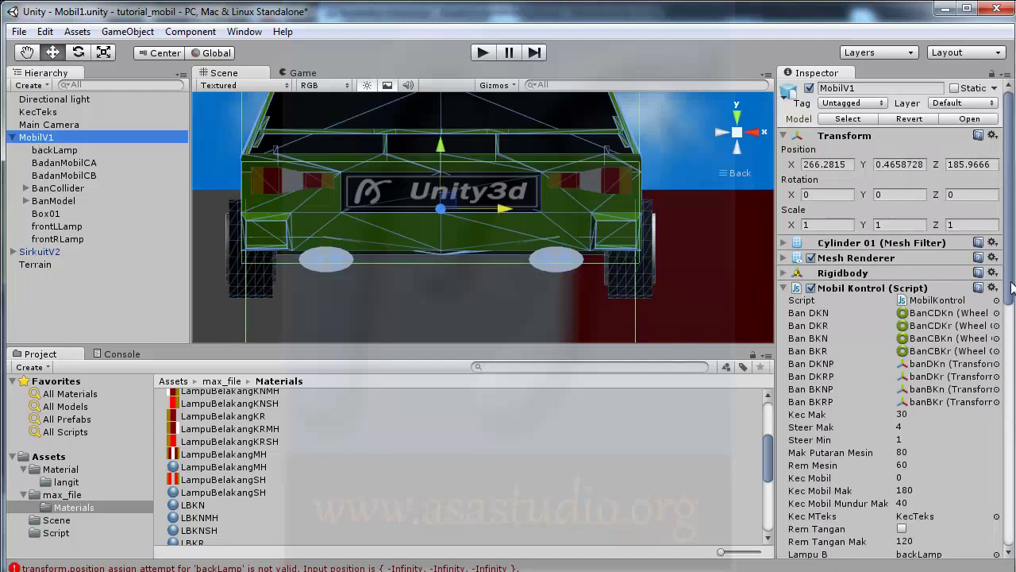
Put LampuBelakang, LampuBelakangSH and LampuBelakangMH into Lampu BMat, BSHMat and BMHMat, then start Play.
{"action": "scroll", "coordinate": [889, 357], "scroll_direction": "down", "scroll_amount": 5}
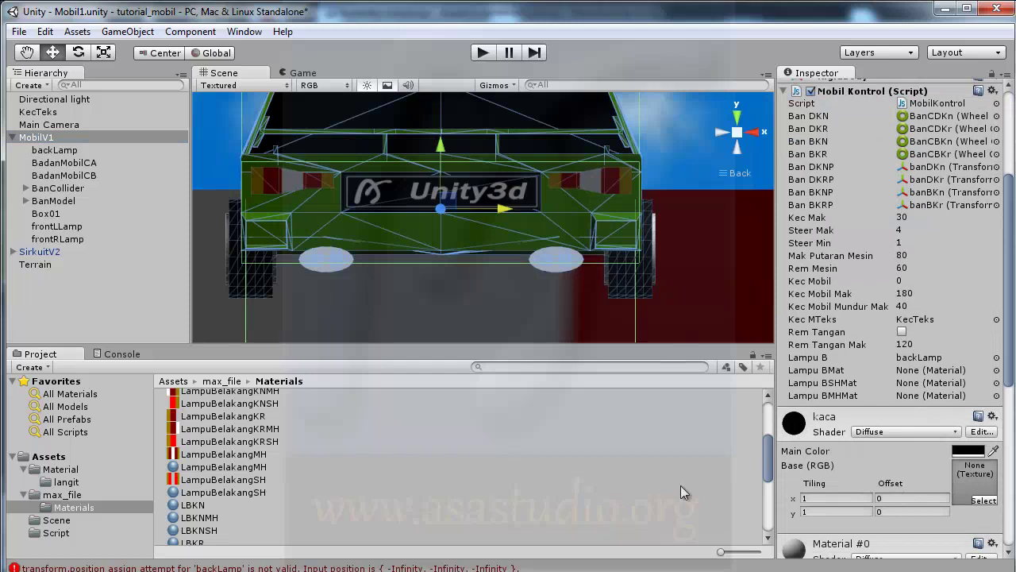
{"action": "left_click_drag", "start_coordinate": [770, 470], "coordinate": [770, 462]}
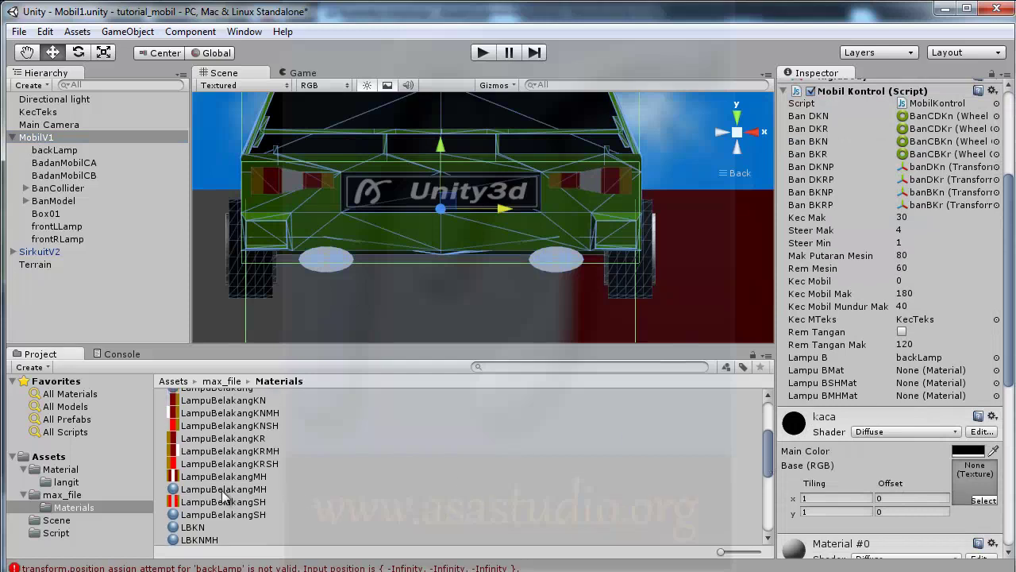
{"action": "left_click_drag", "start_coordinate": [224, 491], "coordinate": [807, 401]}
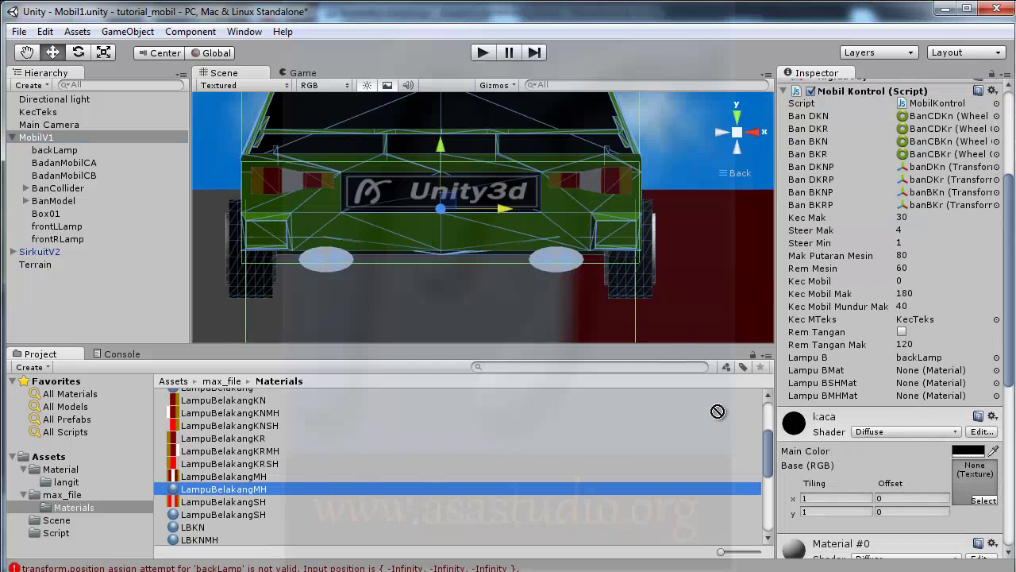
{"action": "left_click_drag", "start_coordinate": [806, 401], "coordinate": [828, 401]}
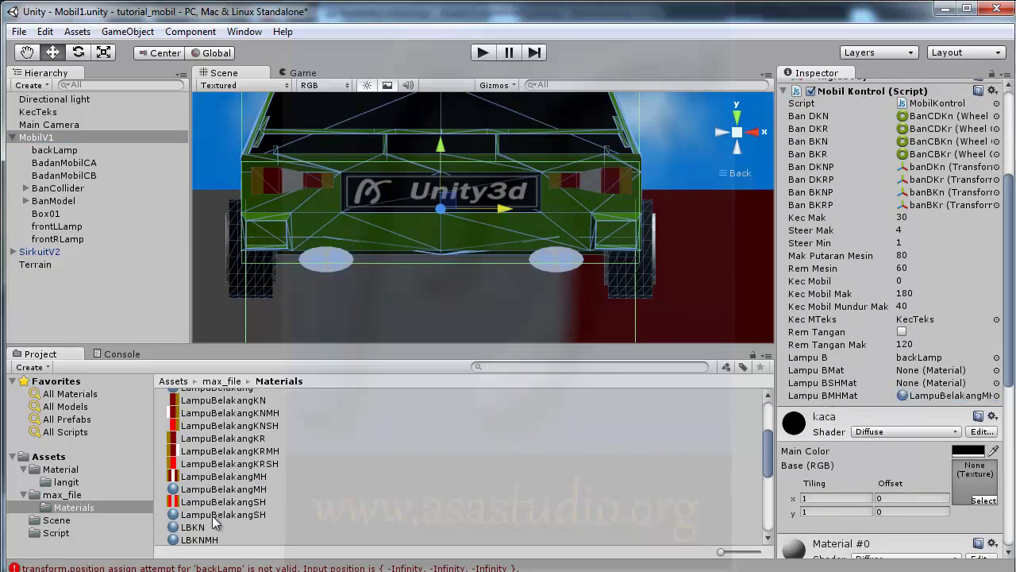
{"action": "left_click_drag", "start_coordinate": [212, 516], "coordinate": [816, 386]}
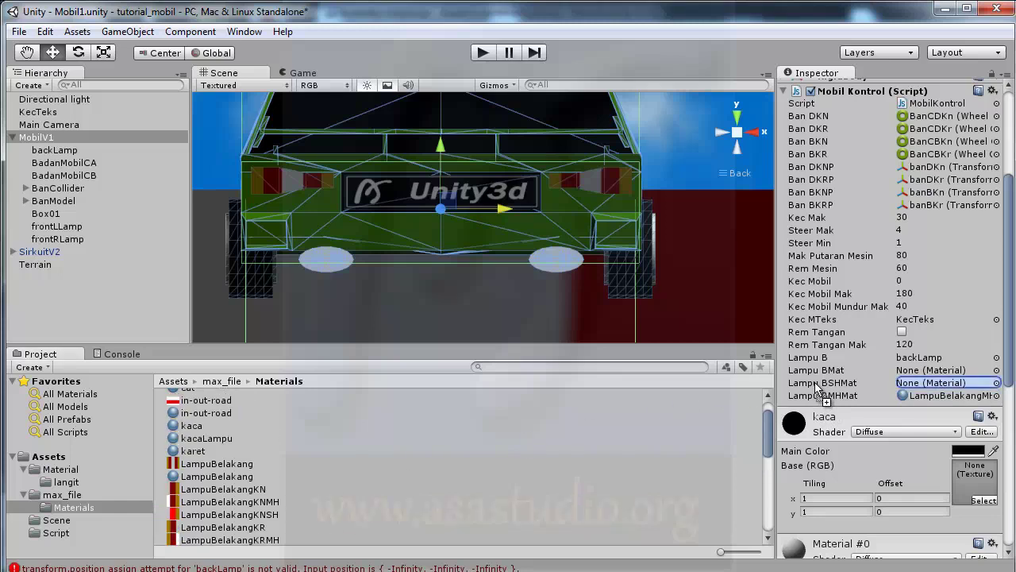
{"action": "scroll", "coordinate": [762, 443], "scroll_direction": "up", "scroll_amount": 1}
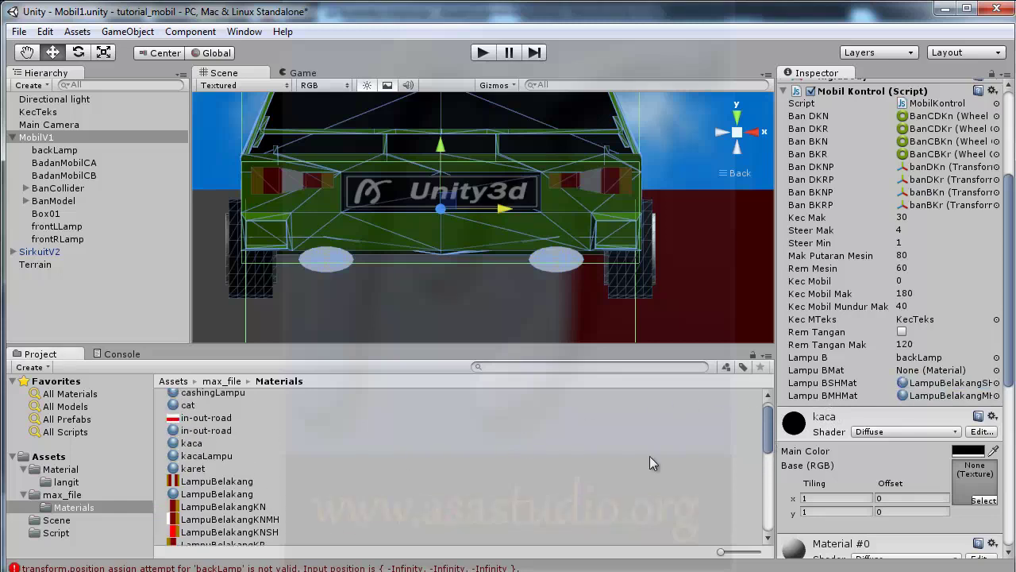
{"action": "mouse_move", "coordinate": [203, 494]}
{"action": "left_mouse_down"}
{"action": "mouse_move", "coordinate": [651, 398]}
{"action": "mouse_move", "coordinate": [945, 369]}
{"action": "left_mouse_up"}
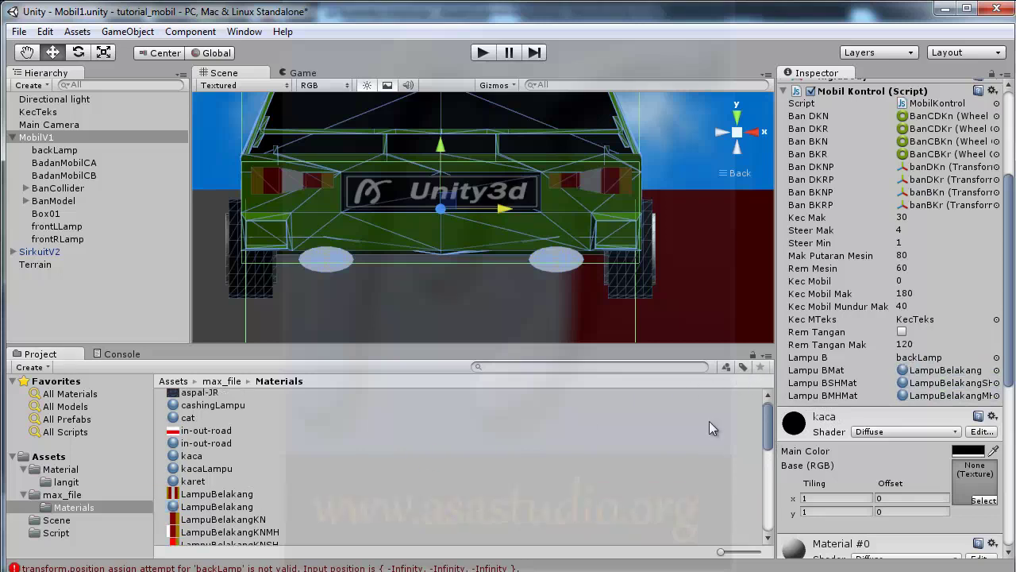
{"action": "left_click", "coordinate": [483, 52]}
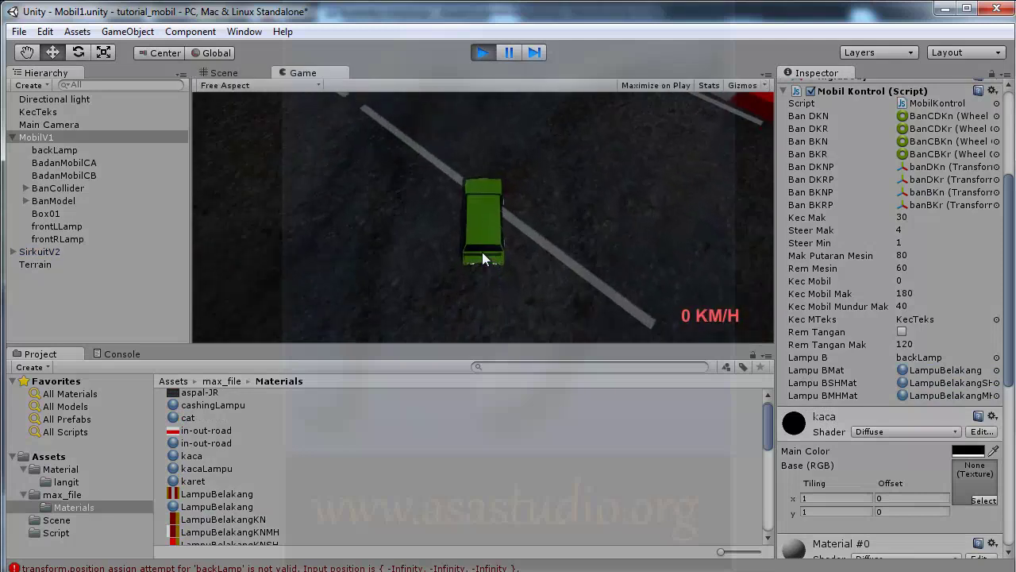
Stop the test run and uncomment the LampuBelakang tail-light block in MobilKontrol.js.
{"action": "left_click", "coordinate": [484, 52]}
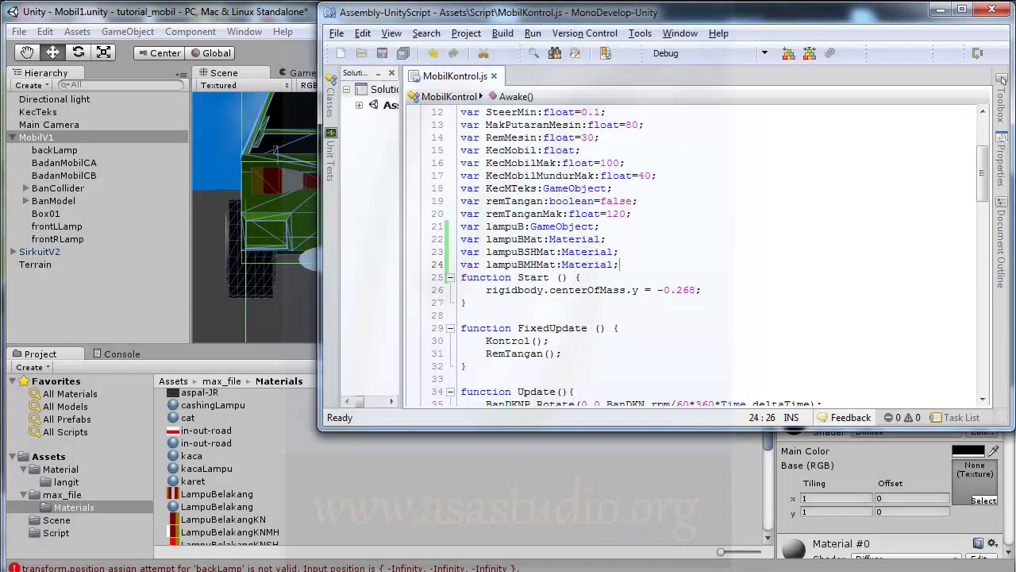
{"action": "left_click_drag", "start_coordinate": [986, 173], "coordinate": [984, 339]}
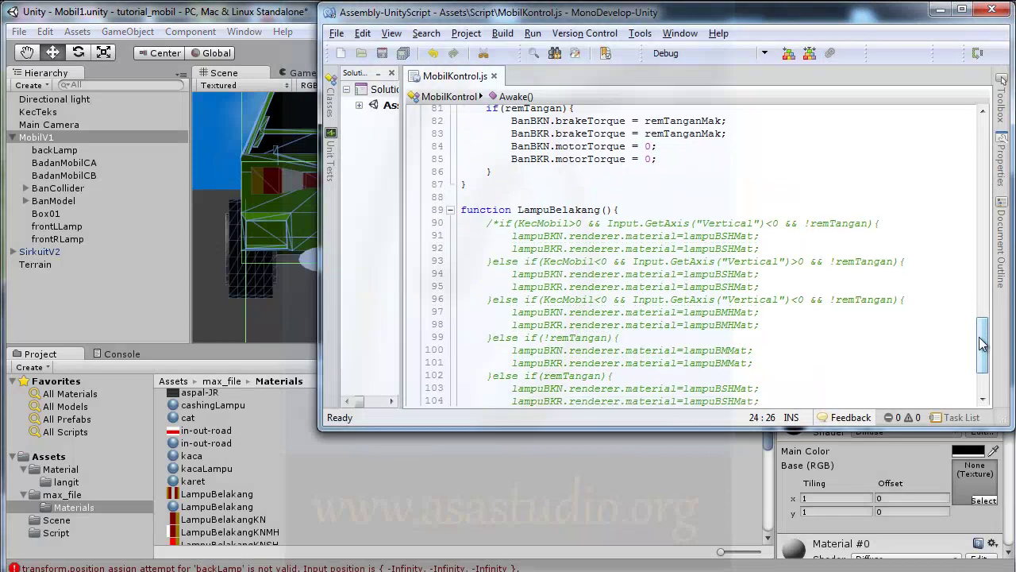
{"action": "left_click", "coordinate": [484, 219]}
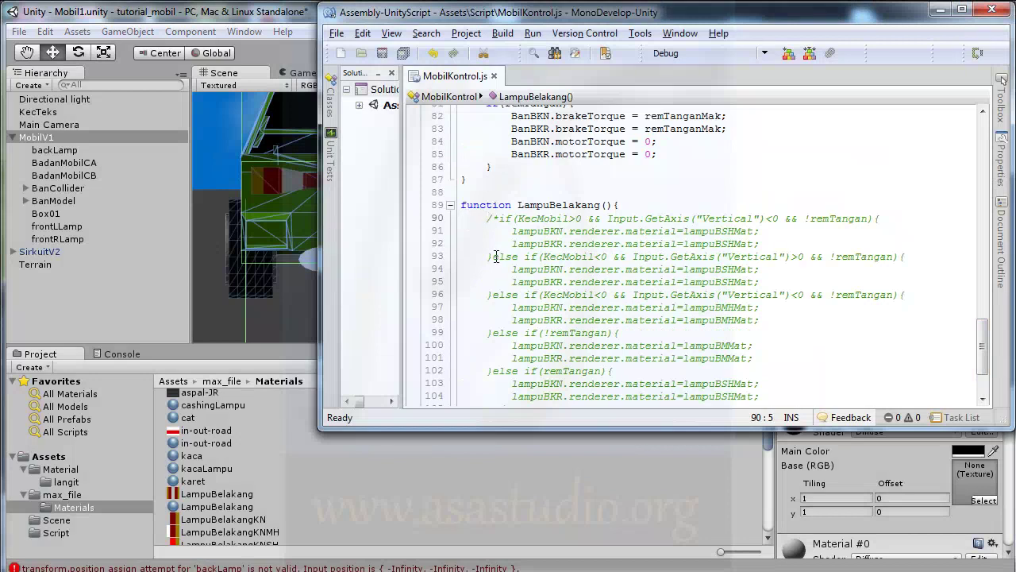
{"action": "key", "text": "Delete"}
{"action": "key", "text": "Delete"}
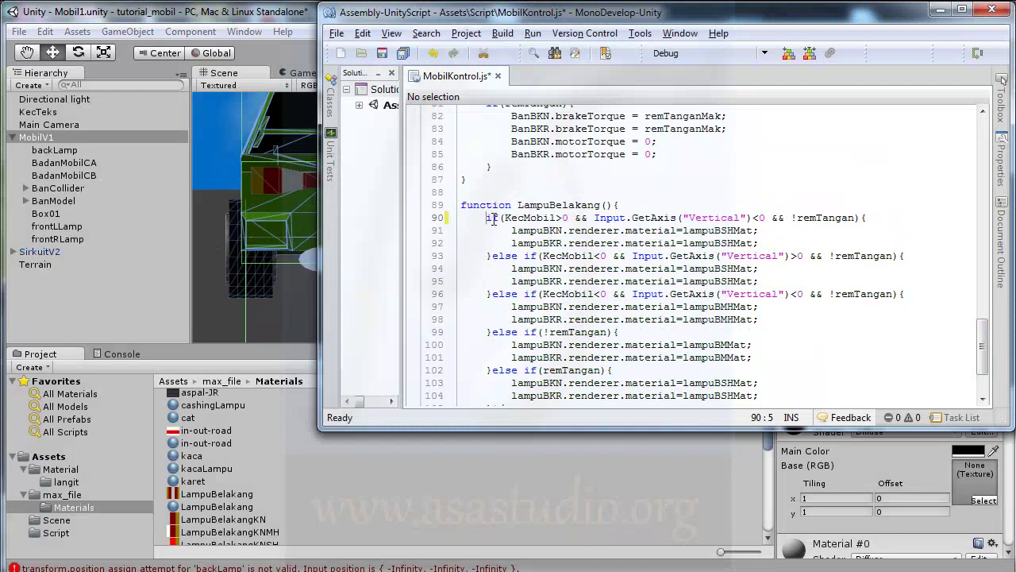
{"action": "scroll", "coordinate": [527, 292], "scroll_direction": "down", "scroll_amount": 2}
{"action": "left_click_drag", "start_coordinate": [492, 326], "coordinate": [510, 325]}
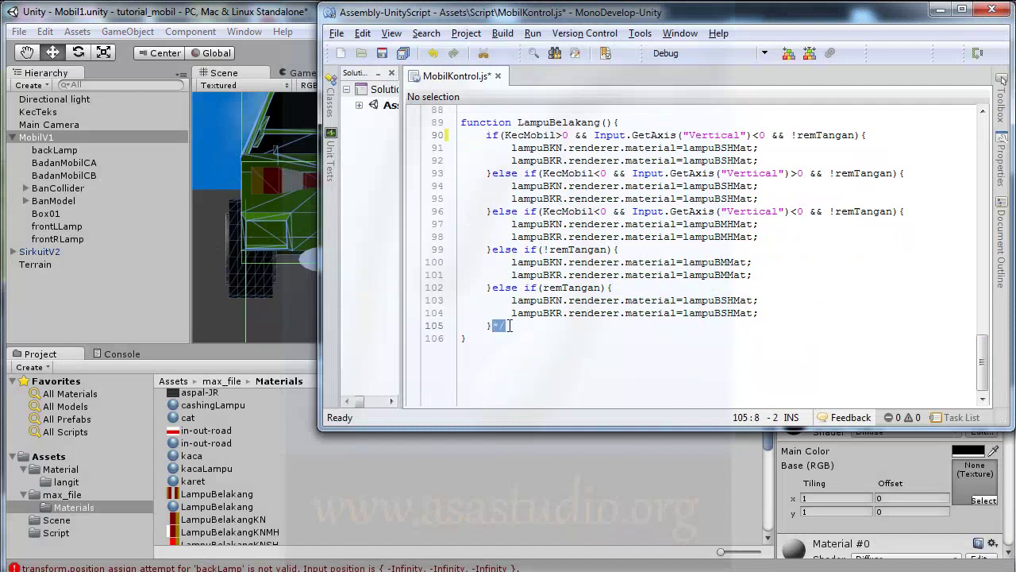
{"action": "key", "text": "BackSpace"}
{"action": "scroll", "coordinate": [538, 310], "scroll_direction": "up", "scroll_amount": 1}
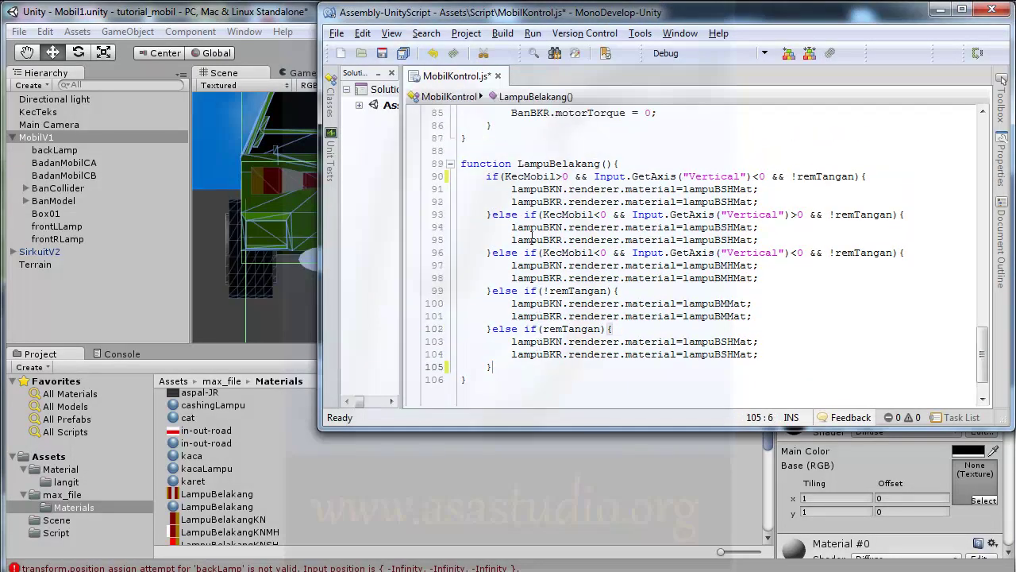
On lines 91–94, change lampuBKN to lampuB and delete the lampuBKR material lines.
{"action": "left_click", "coordinate": [552, 190]}
{"action": "key", "text": "Delete"}
{"action": "key", "text": "Delete"}
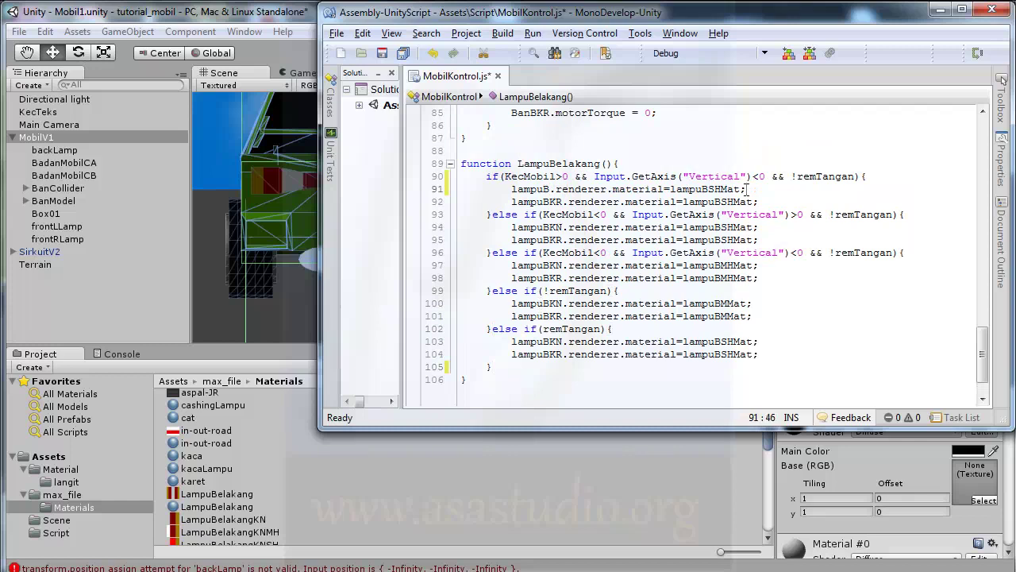
{"action": "left_click_drag", "start_coordinate": [748, 189], "coordinate": [770, 198]}
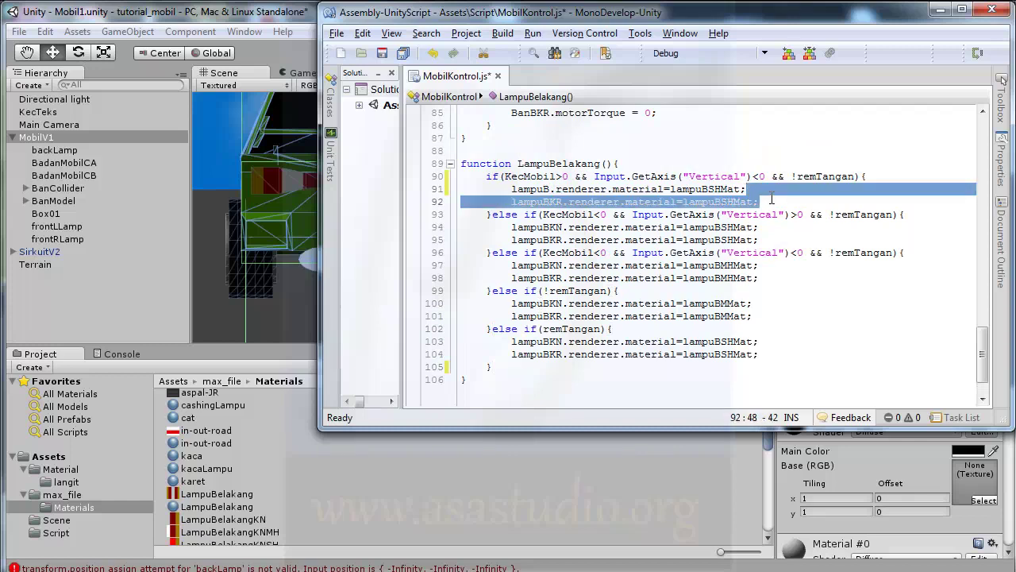
{"action": "key", "text": "Delete"}
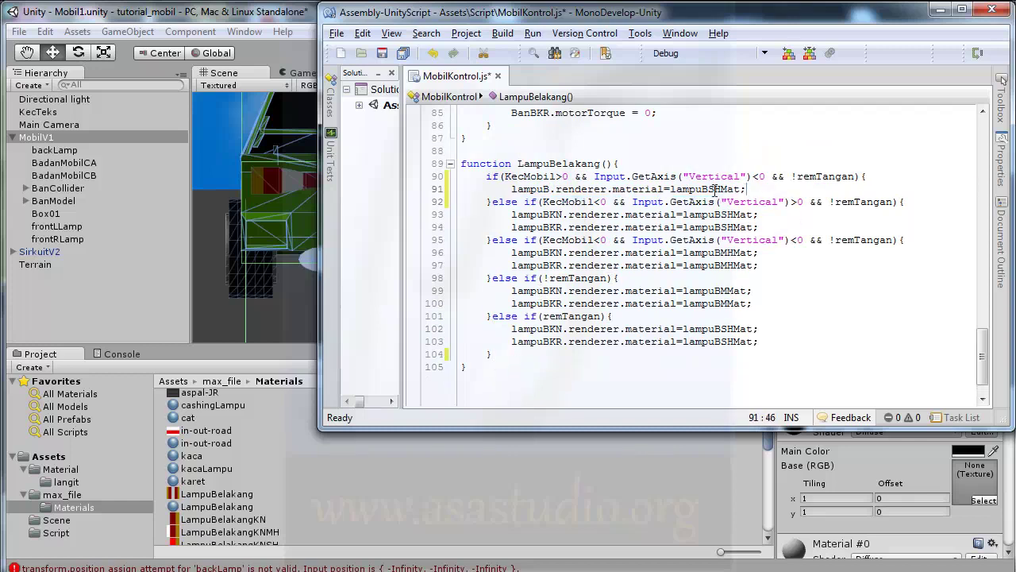
{"action": "left_click", "coordinate": [551, 215]}
{"action": "key", "text": "Delete"}
{"action": "key", "text": "Delete"}
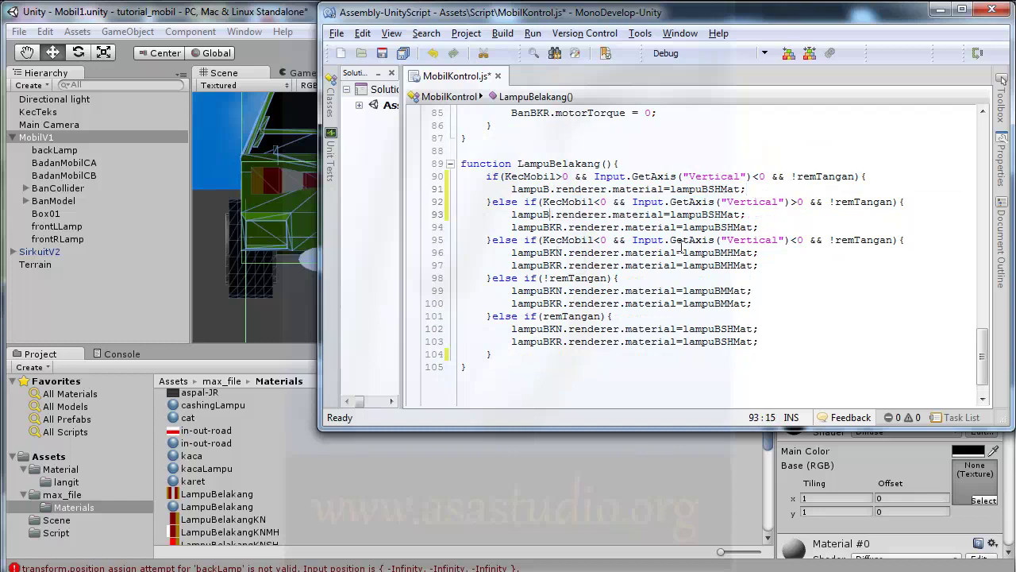
{"action": "left_click_drag", "start_coordinate": [750, 217], "coordinate": [760, 228]}
{"action": "key", "text": "Delete"}
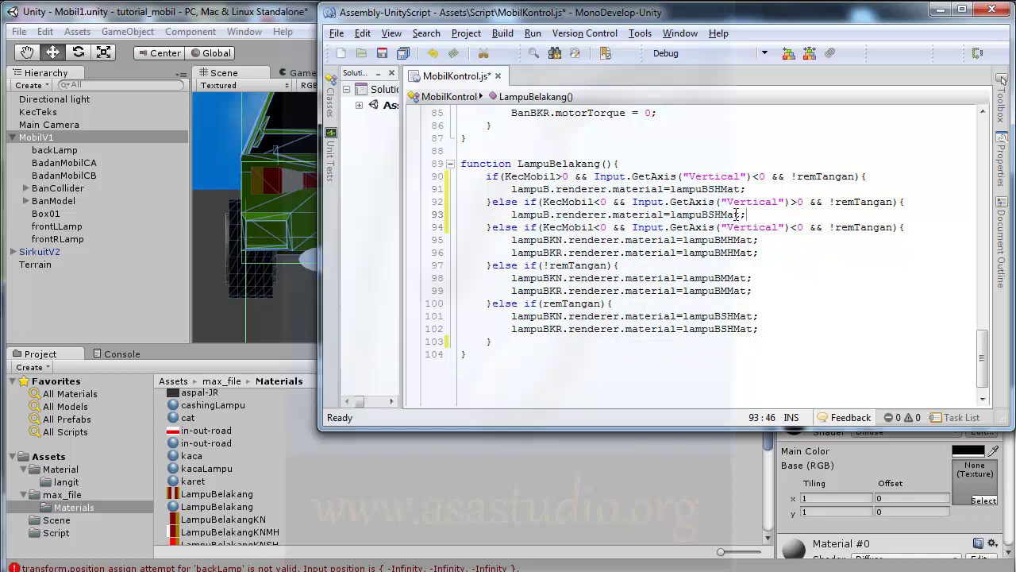
Repeat for lines 95–99, renaming lampuBKN to lampuB and removing the remaining lampuBKR lines.
{"action": "left_click", "coordinate": [550, 240]}
{"action": "key", "text": "Delete"}
{"action": "key", "text": "Delete"}
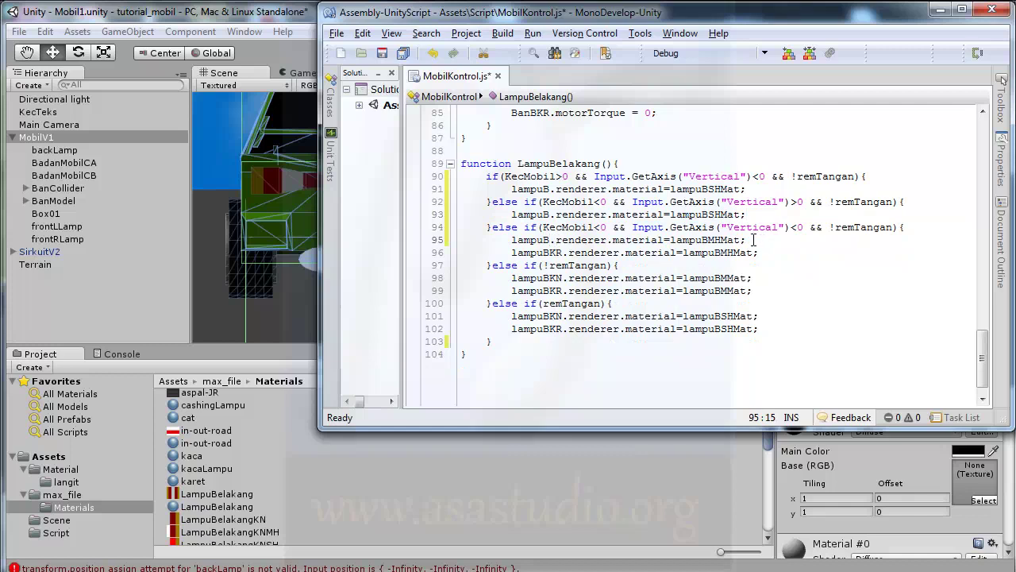
{"action": "left_click_drag", "start_coordinate": [747, 239], "coordinate": [764, 252]}
{"action": "key", "text": "Delete"}
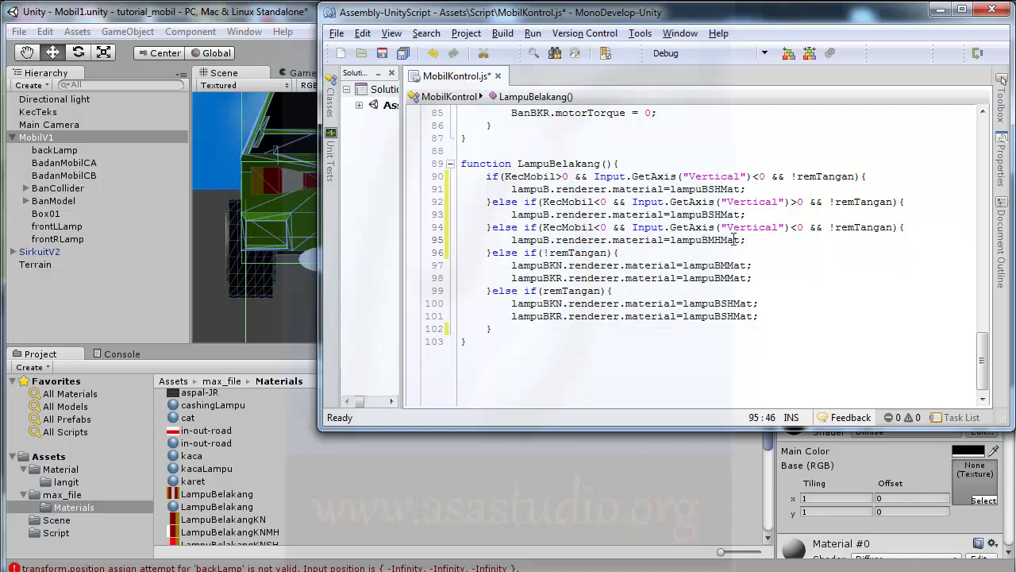
{"action": "left_click_drag", "start_coordinate": [760, 266], "coordinate": [767, 277]}
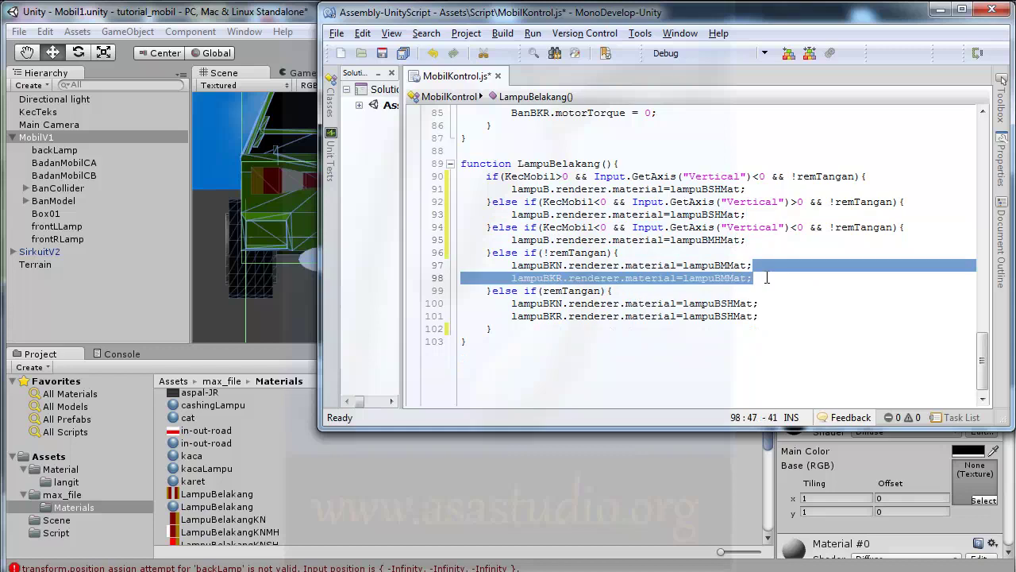
{"action": "key", "text": "Delete"}
{"action": "left_click", "coordinate": [554, 265]}
{"action": "key", "text": "BackSpace"}
{"action": "key", "text": "BackSpace"}
{"action": "left_click_drag", "start_coordinate": [761, 290], "coordinate": [770, 303]}
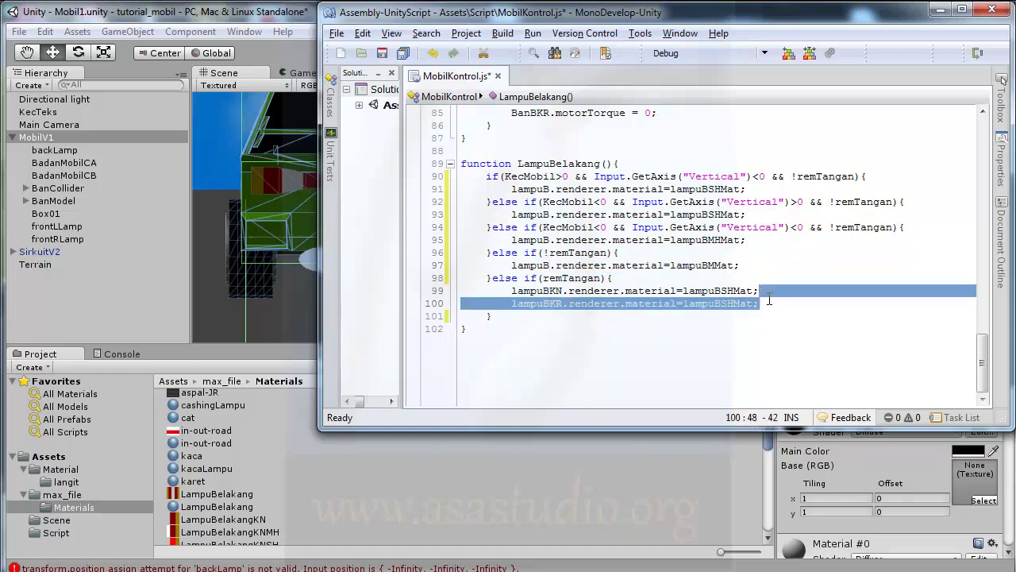
{"action": "key", "text": "Delete"}
{"action": "left_click", "coordinate": [564, 291]}
{"action": "key", "text": "BackSpace"}
{"action": "key", "text": "BackSpace"}
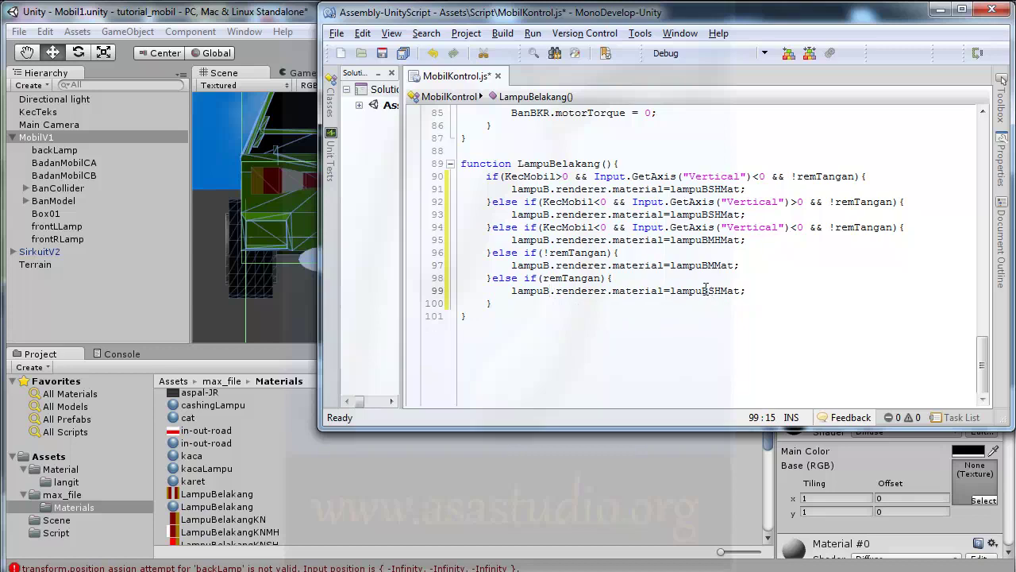
{"action": "mouse_move", "coordinate": [983, 366]}
{"action": "left_mouse_down"}
{"action": "mouse_move", "coordinate": [1001, 159]}
{"action": "mouse_move", "coordinate": [1005, 361]}
{"action": "left_mouse_up"}
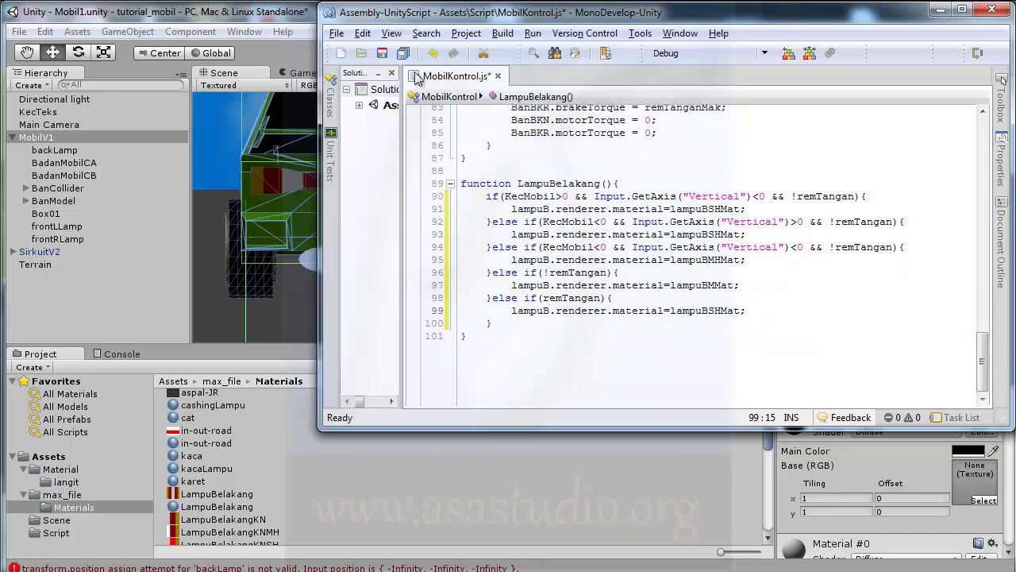
Save MobilKontrol.js, clear Unity's console, and jump to the lampuBMMat unknown-identifier error on line 97.
{"action": "left_click", "coordinate": [403, 53]}
{"action": "left_click", "coordinate": [279, 21]}
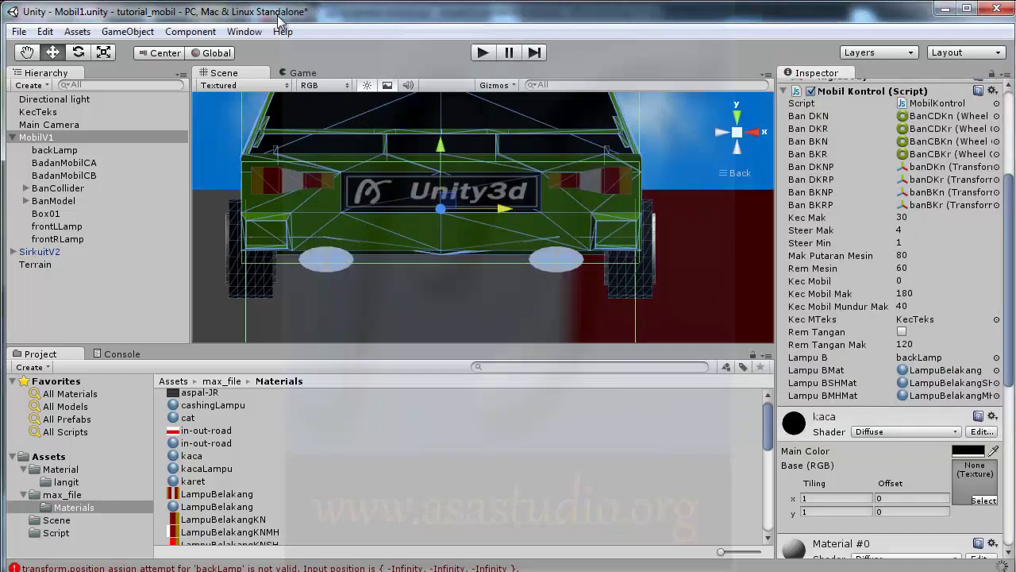
{"action": "left_click", "coordinate": [127, 354]}
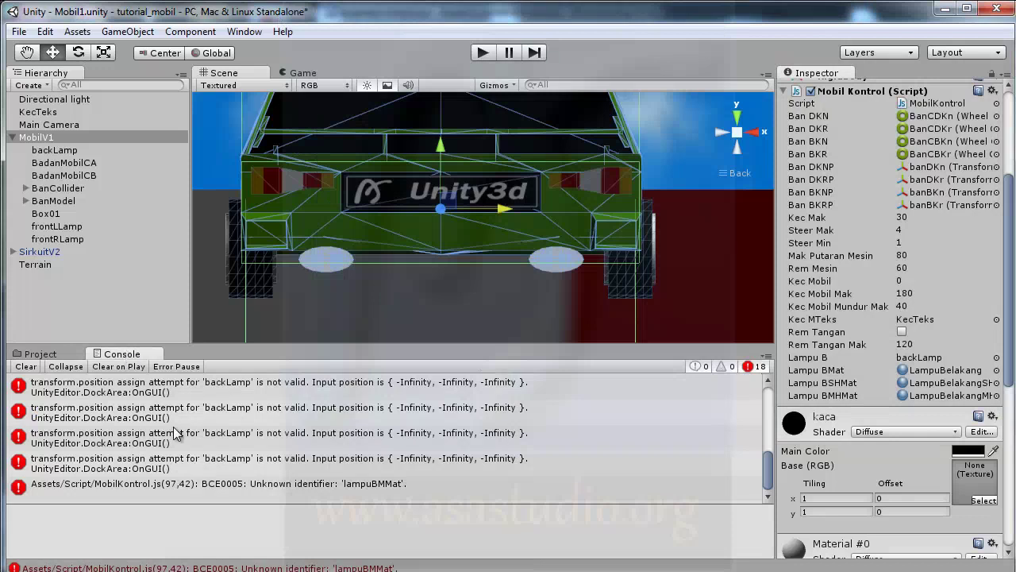
{"action": "left_click", "coordinate": [149, 395]}
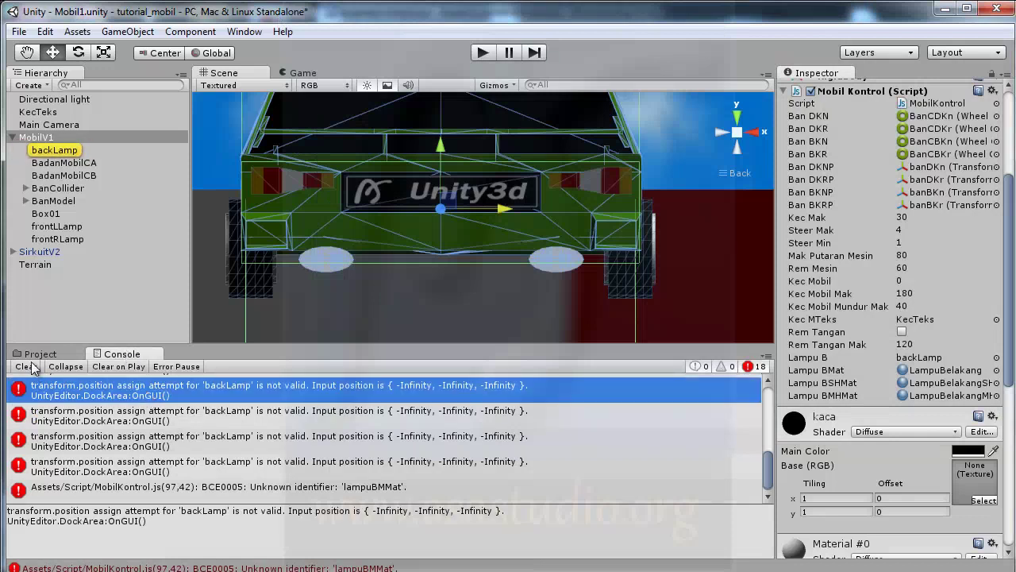
{"action": "left_click", "coordinate": [32, 366]}
{"action": "double_click", "coordinate": [109, 384]}
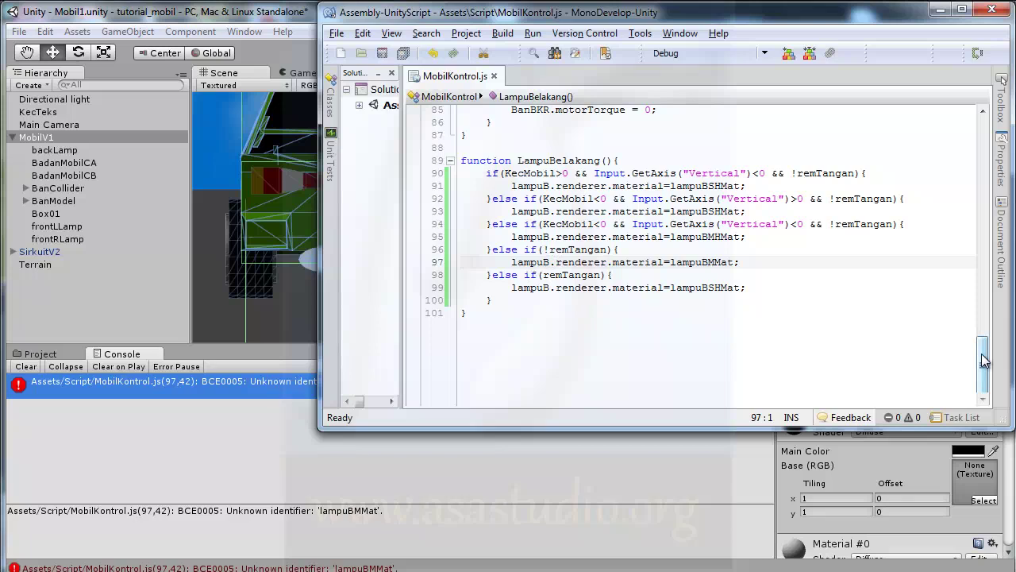
{"action": "left_click_drag", "start_coordinate": [984, 359], "coordinate": [987, 165]}
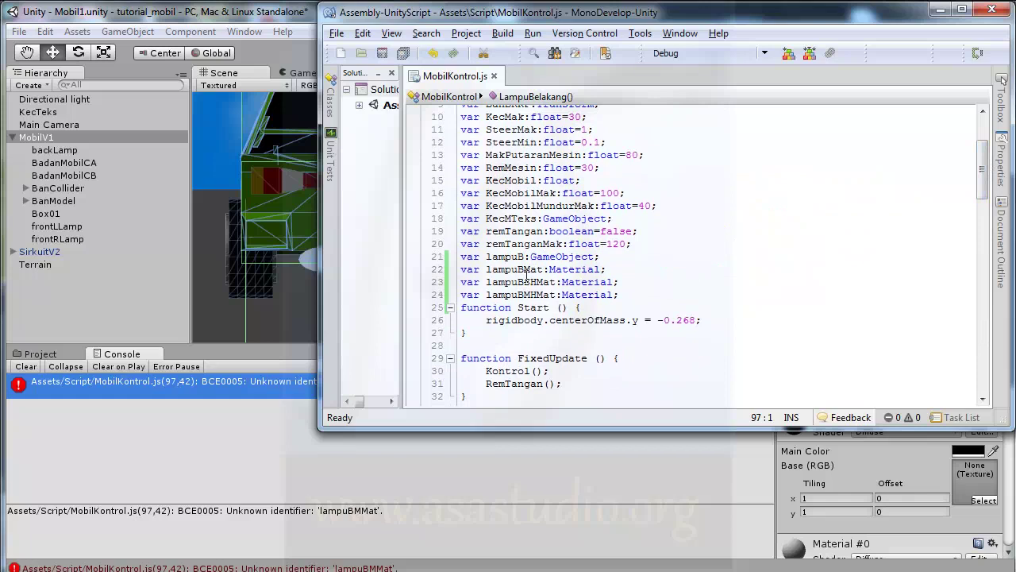
{"action": "mouse_move", "coordinate": [983, 163]}
{"action": "left_mouse_down"}
{"action": "mouse_move", "coordinate": [989, 373]}
{"action": "mouse_move", "coordinate": [985, 365]}
{"action": "left_mouse_up"}
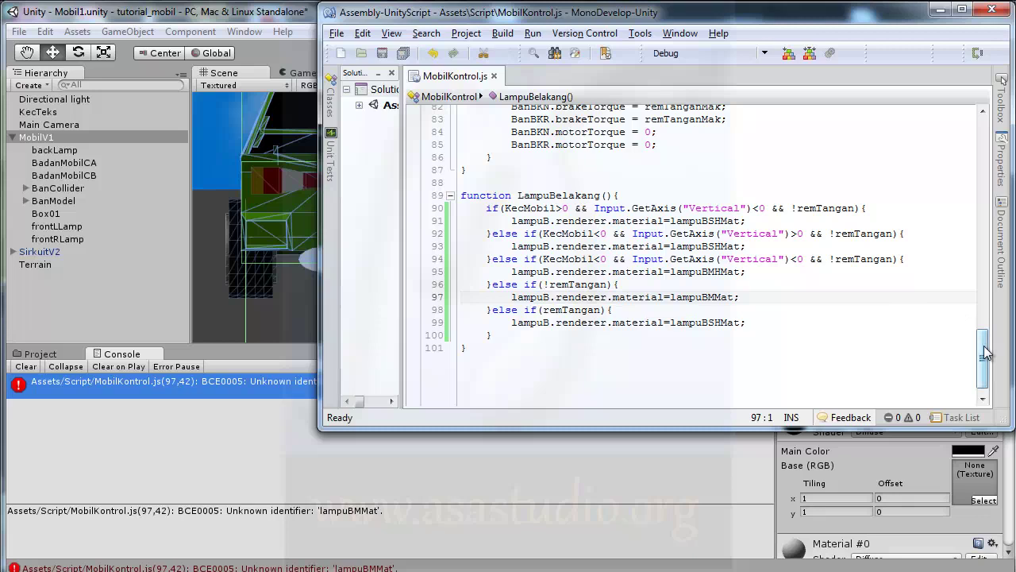
{"action": "left_click_drag", "start_coordinate": [984, 353], "coordinate": [984, 161]}
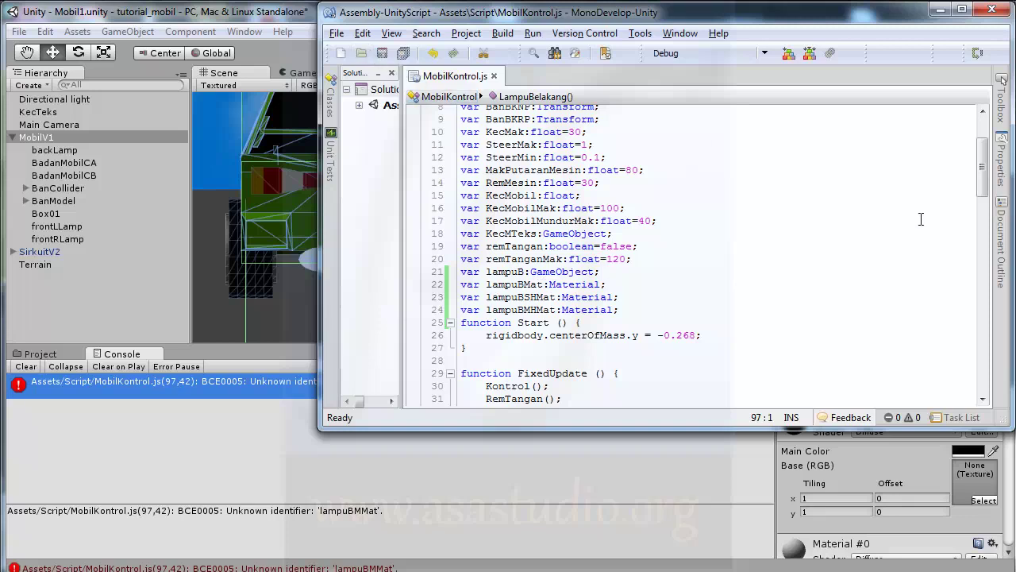
Correct the misspelled lampuBMMat to lampuBMat on line 97.
{"action": "left_click_drag", "start_coordinate": [983, 163], "coordinate": [1004, 380]}
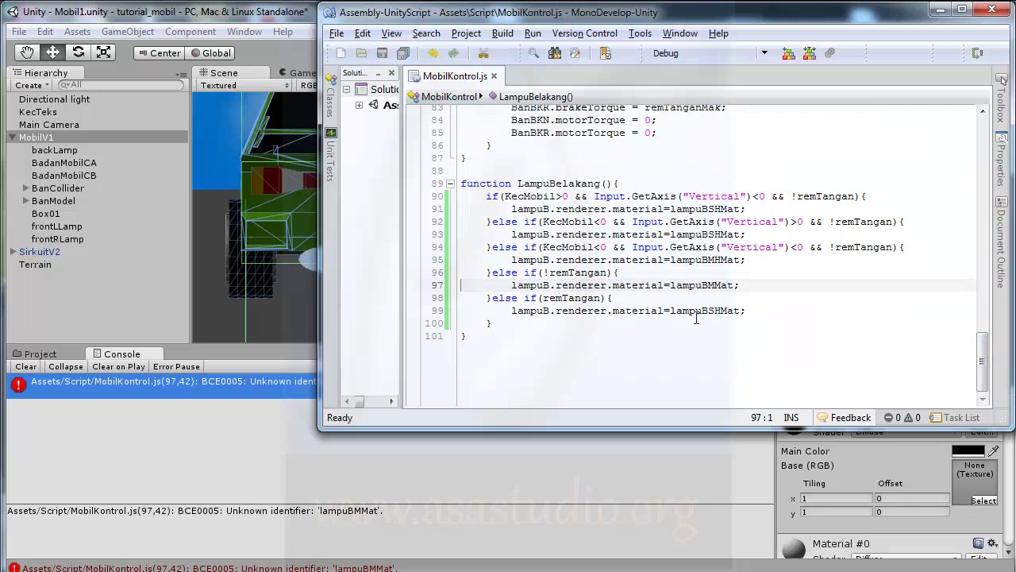
{"action": "left_click", "coordinate": [708, 312]}
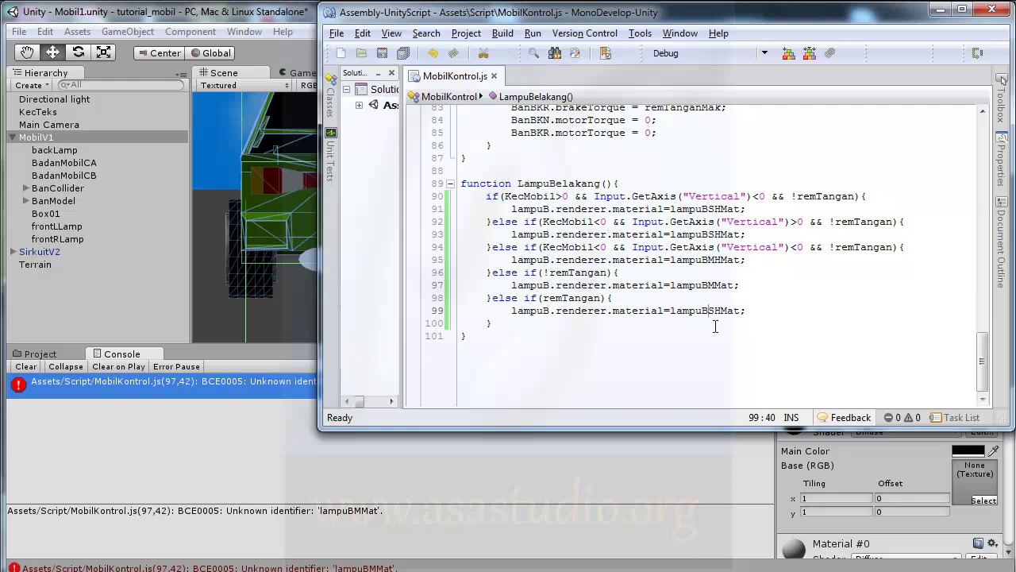
{"action": "key", "text": "Delete"}
{"action": "key", "text": "Delete"}
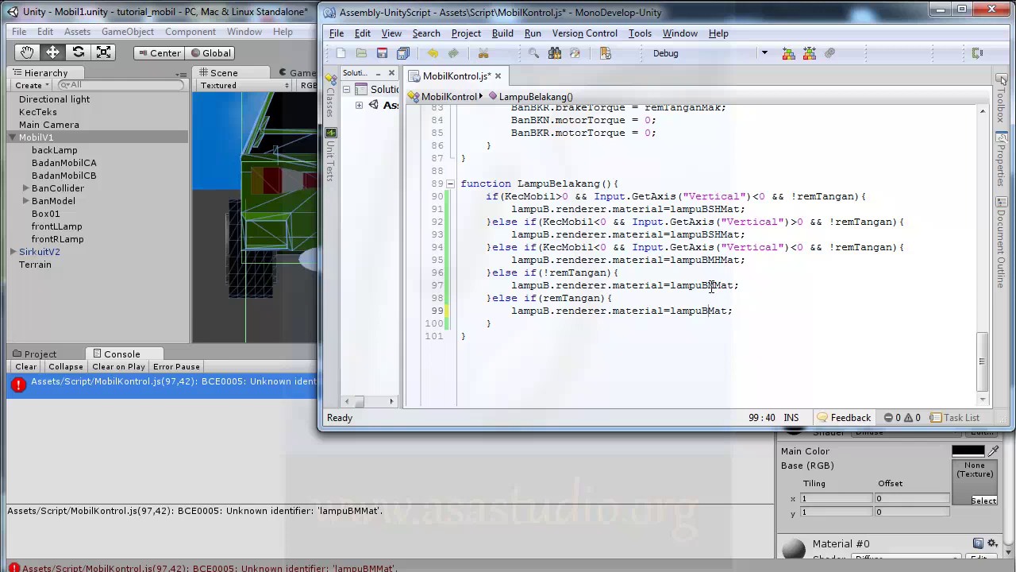
{"action": "left_click", "coordinate": [715, 285]}
{"action": "key", "text": "shift+Left"}
{"action": "key", "text": "Delete"}
Set line 99's material to lampuBSHMat, save the script and return to Unity.
{"action": "key", "text": "Down"}
{"action": "key", "text": "Down"}
{"action": "type", "text": "MH"}
{"action": "left_click", "coordinate": [716, 310]}
{"action": "key", "text": "shift+Left"}
{"action": "type", "text": "S"}
{"action": "left_click", "coordinate": [404, 54]}
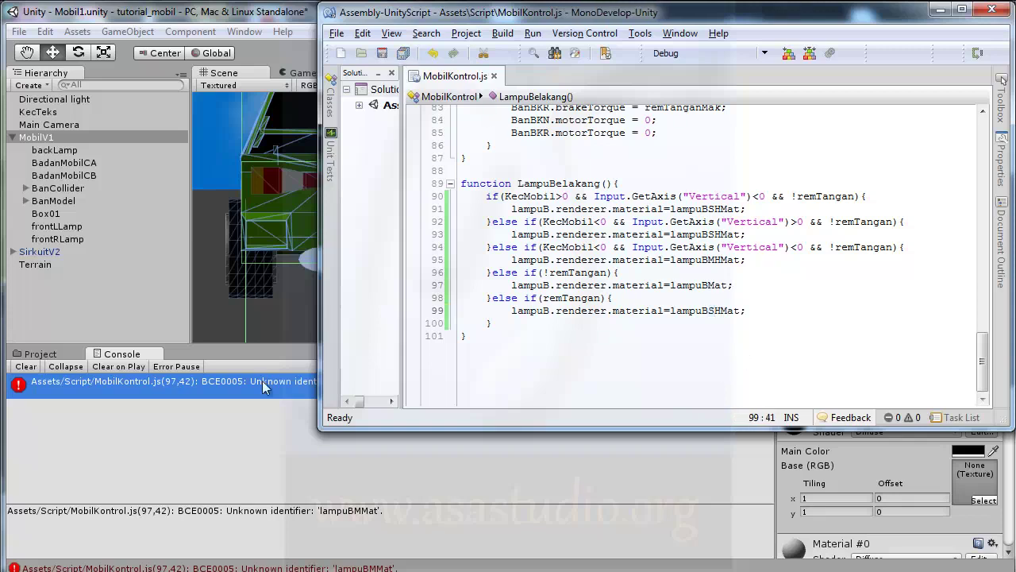
{"action": "left_click", "coordinate": [262, 380]}
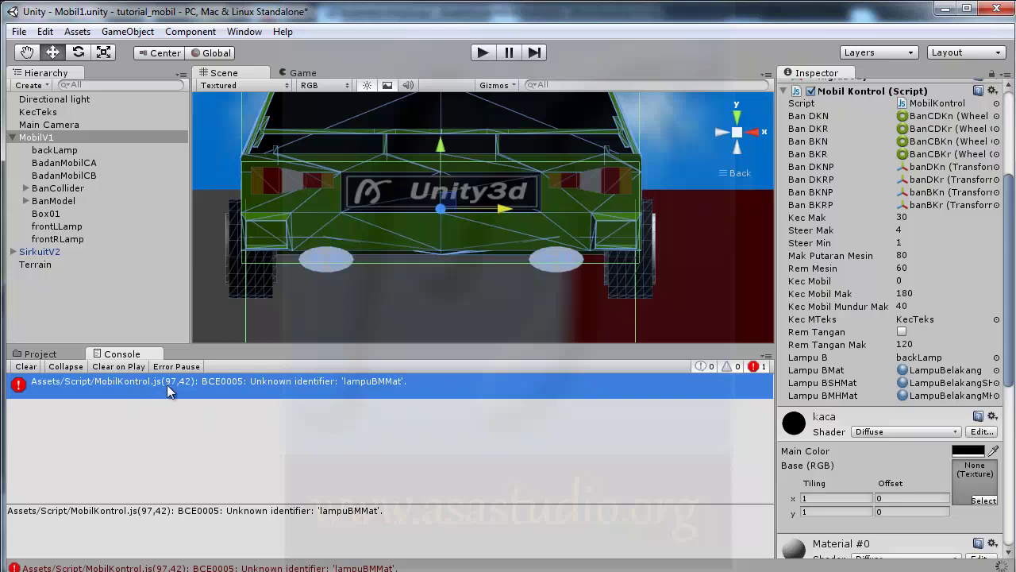
Play the game, drive forward and steer, use the handbrake and reverse, then stop the game.
{"action": "left_click", "coordinate": [483, 52]}
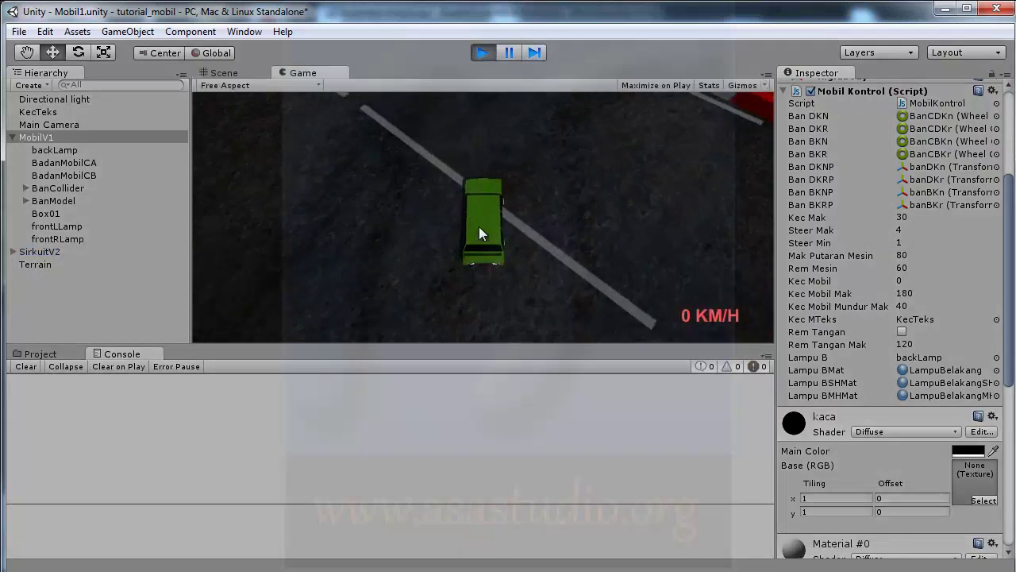
{"action": "key", "text": "Up"}
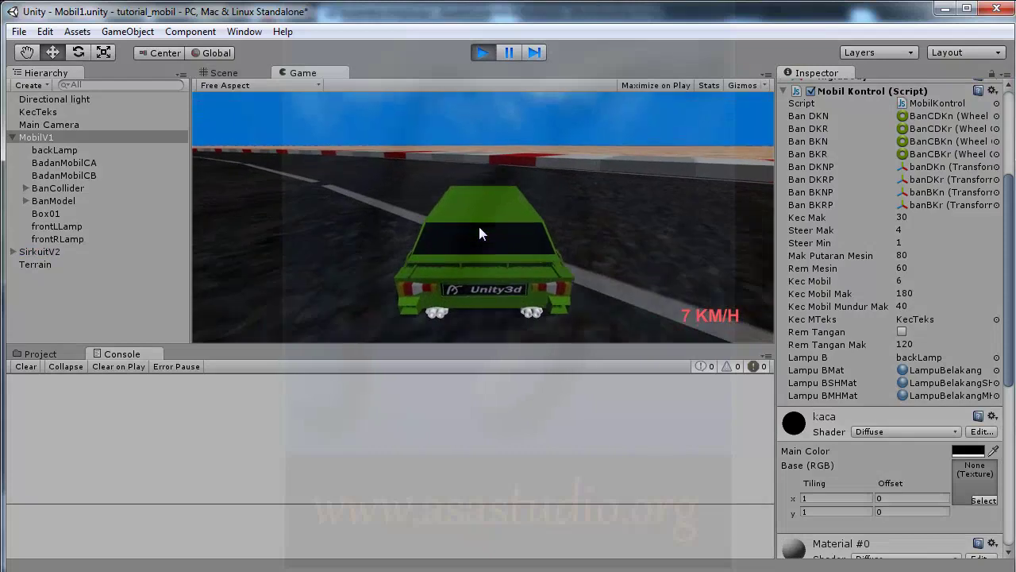
{"action": "key", "text": "Left"}
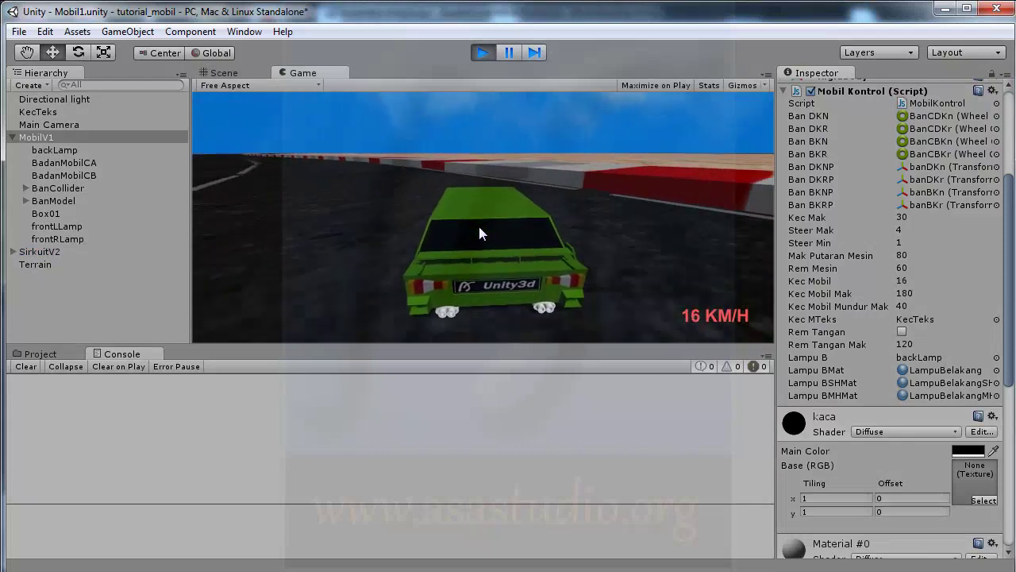
{"action": "key", "text": "Up"}
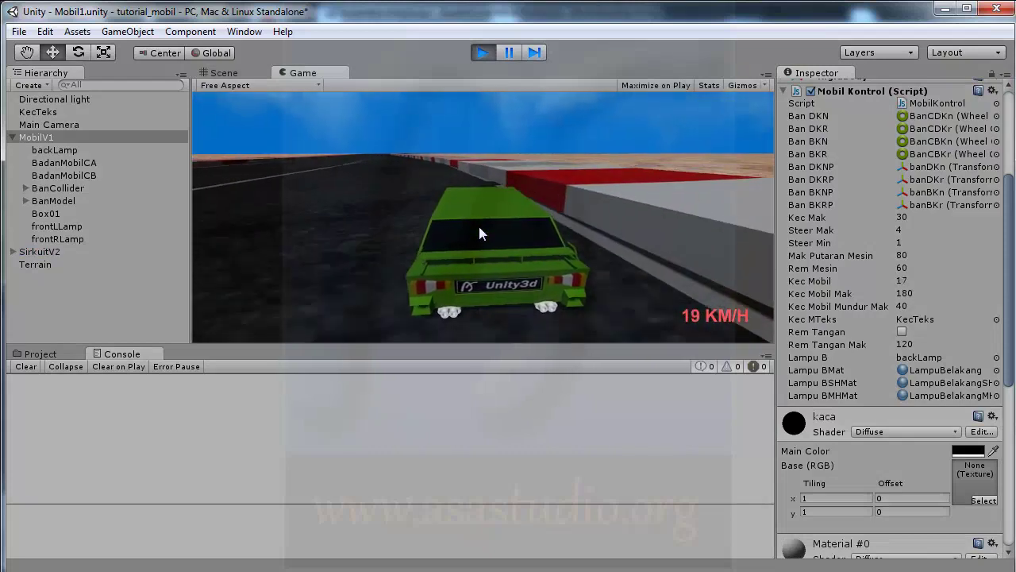
{"action": "key", "text": "Right"}
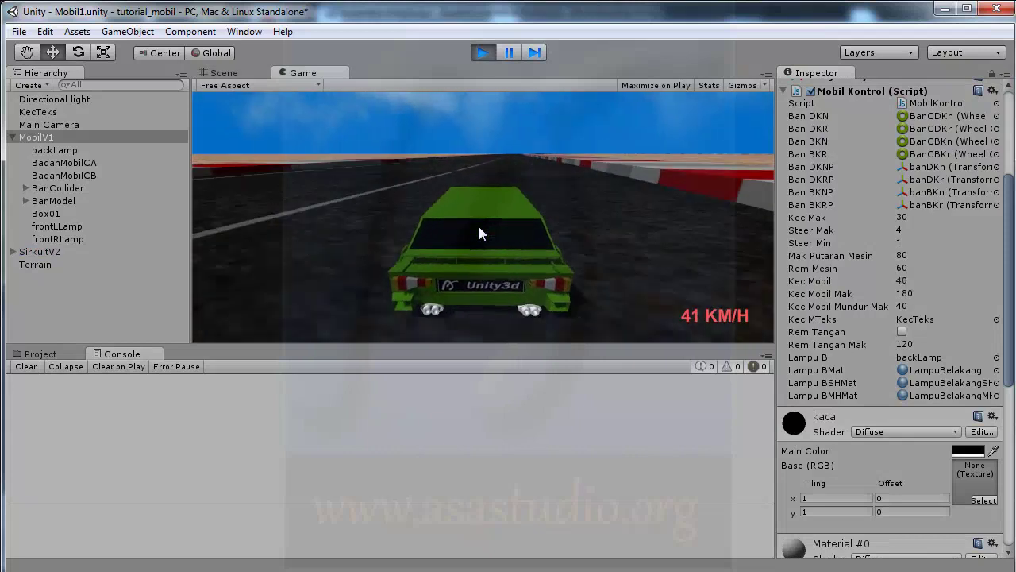
{"action": "key", "text": "Left"}
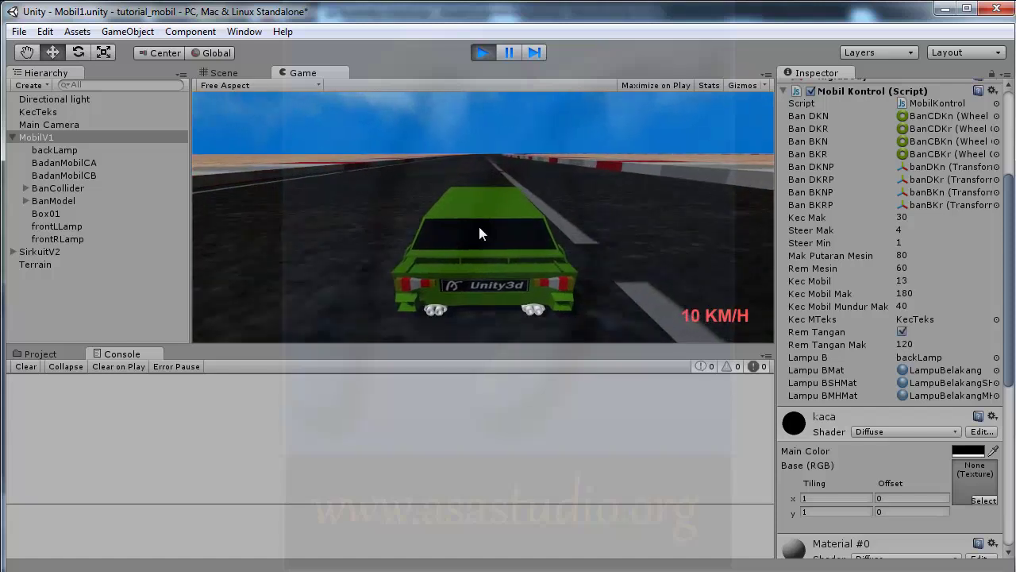
{"action": "key", "text": "space"}
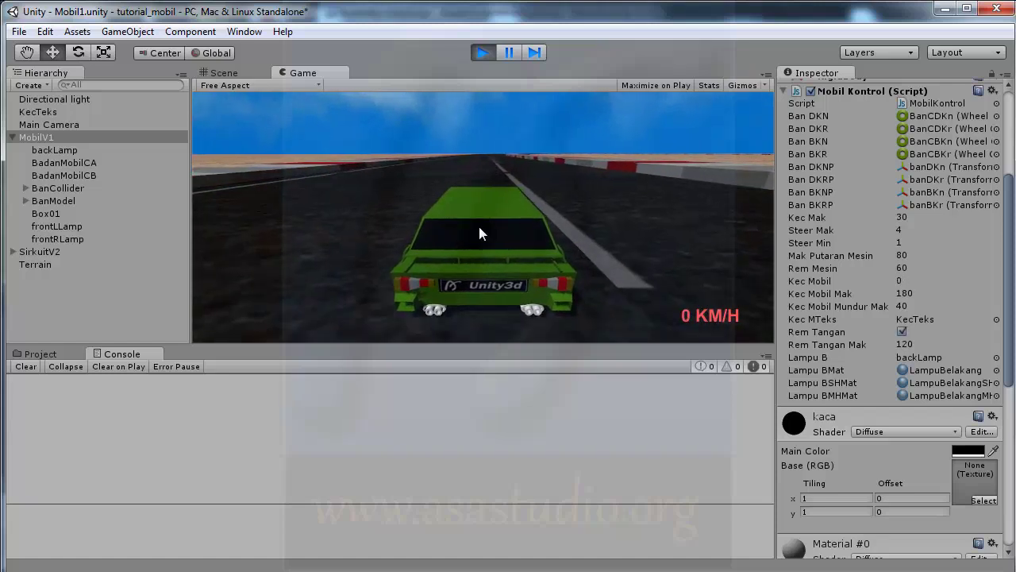
{"action": "key", "text": "Down"}
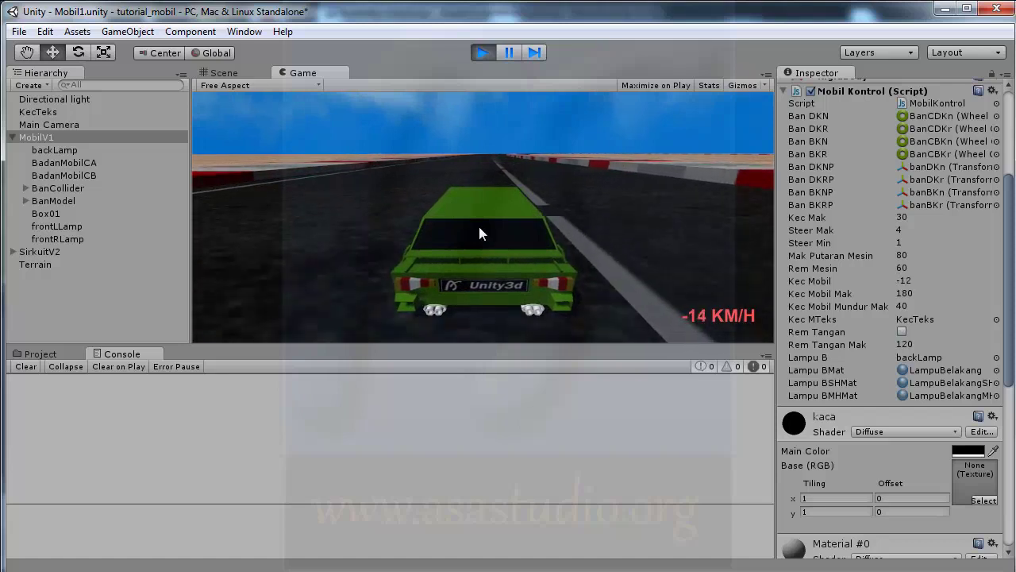
{"action": "key", "text": "Up"}
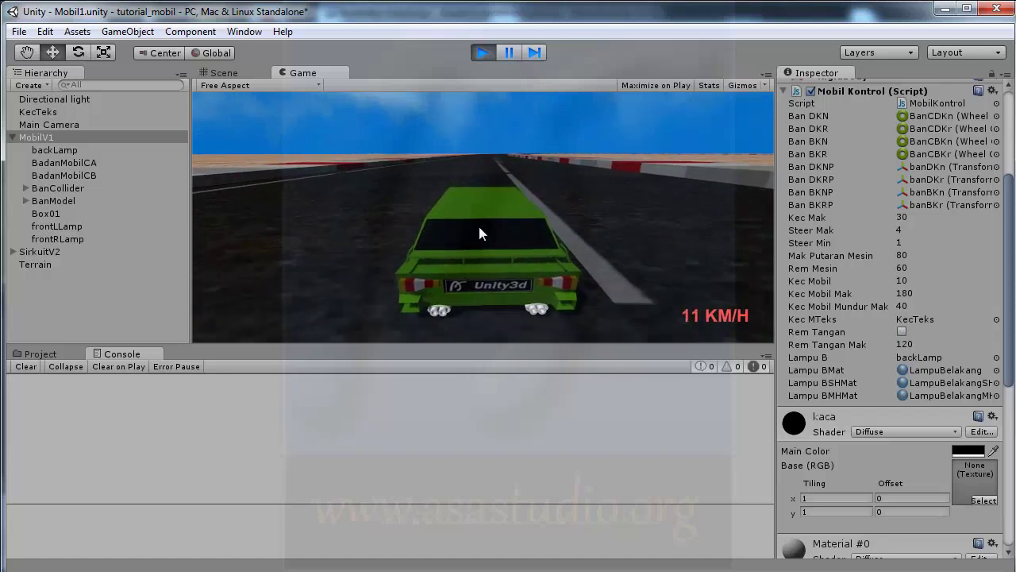
{"action": "key", "text": "space"}
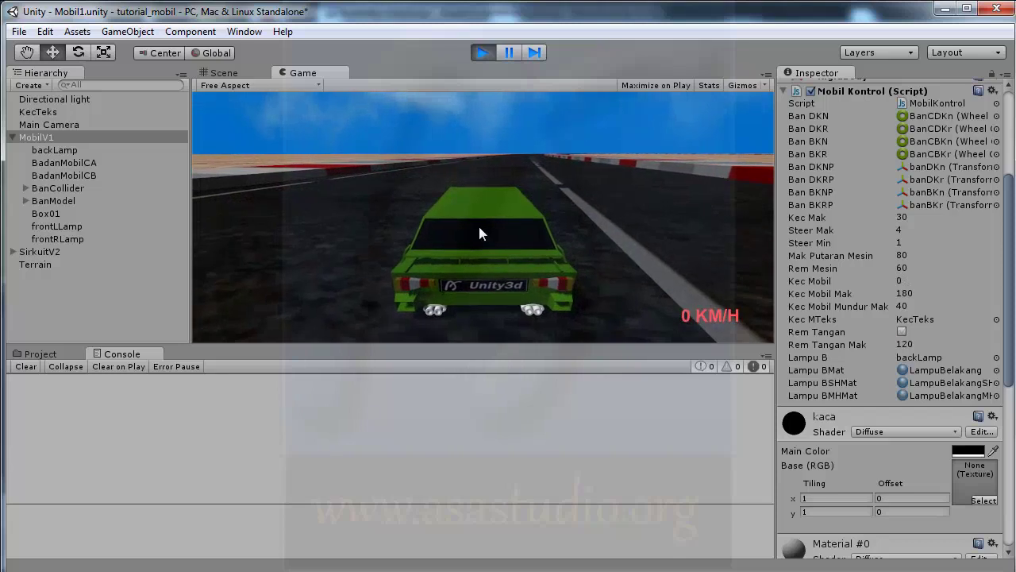
{"action": "left_click", "coordinate": [477, 53]}
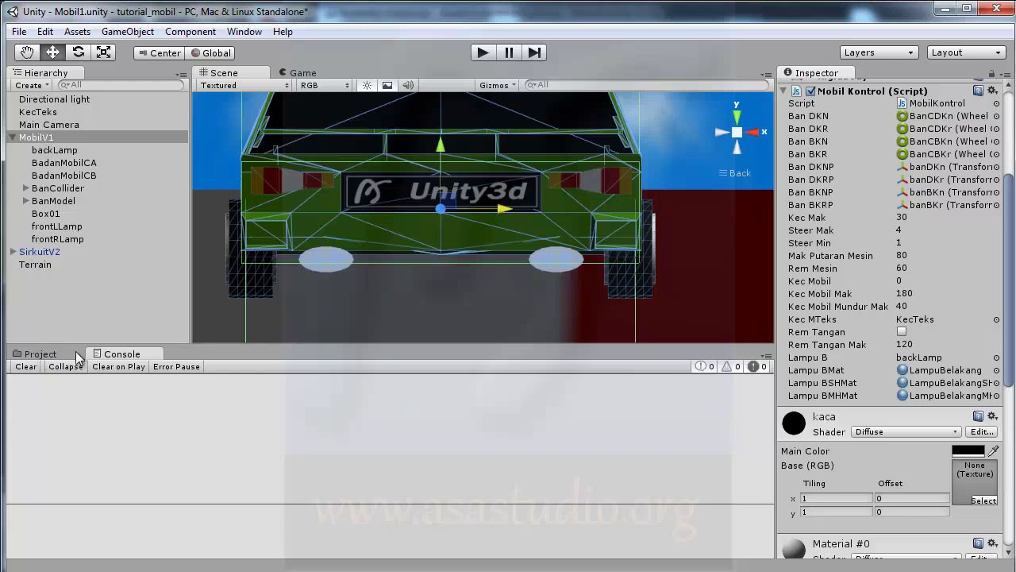
Give the LampuBelakangMH material in max_file/Materials the Specular shader with white specular colour.
{"action": "left_click", "coordinate": [44, 354]}
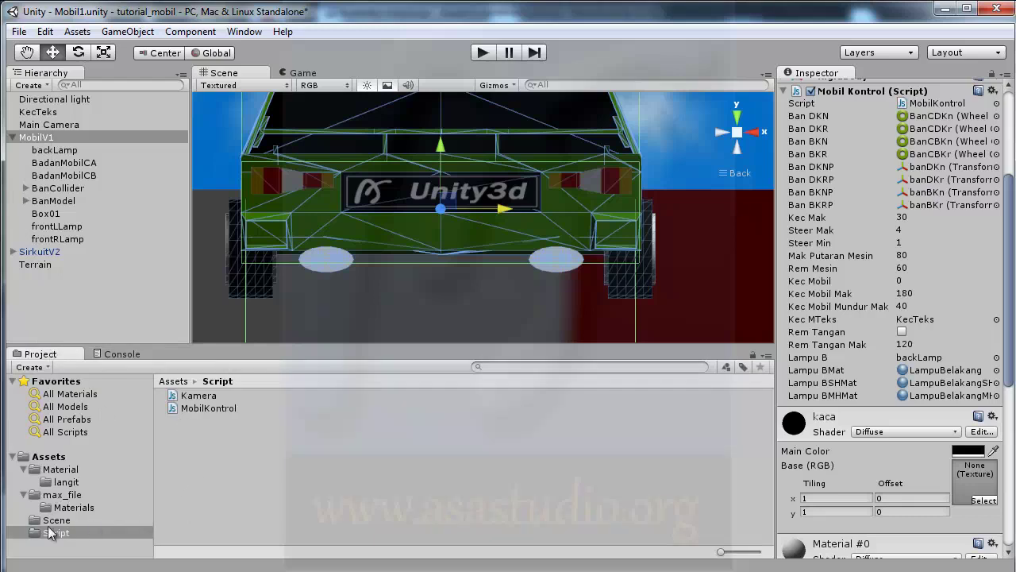
{"action": "left_click", "coordinate": [75, 509]}
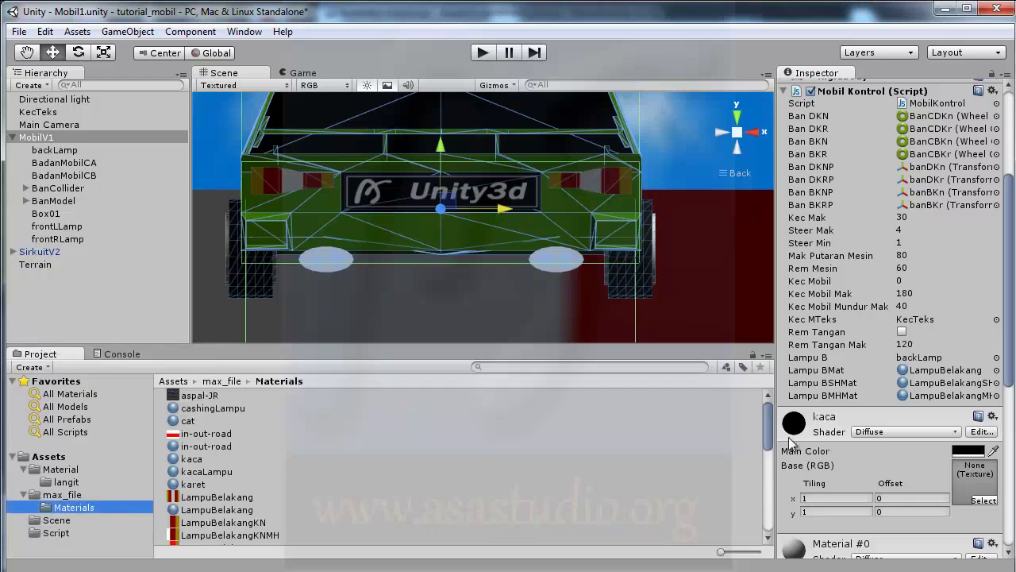
{"action": "left_click_drag", "start_coordinate": [770, 431], "coordinate": [774, 464]}
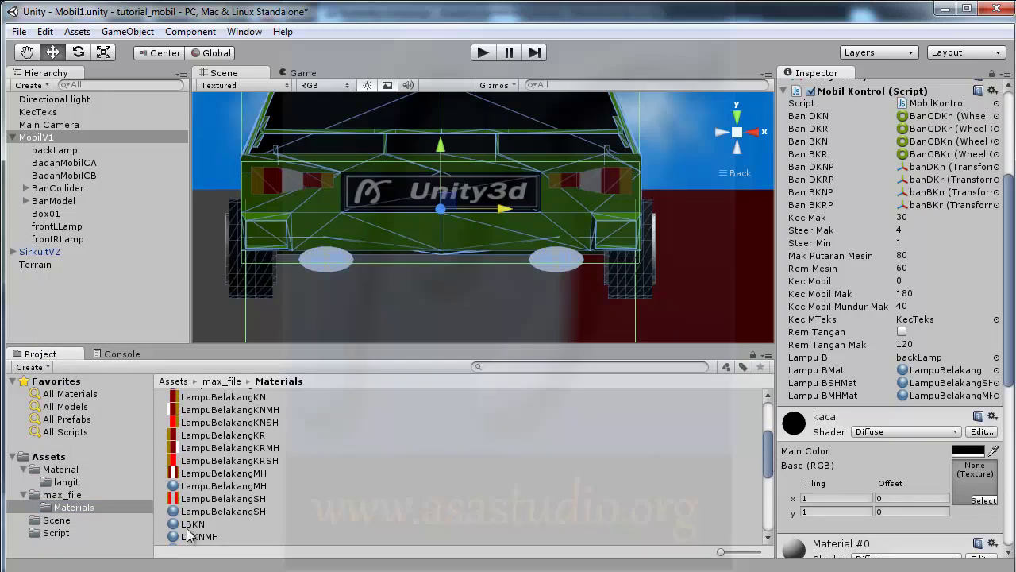
{"action": "left_click", "coordinate": [198, 488]}
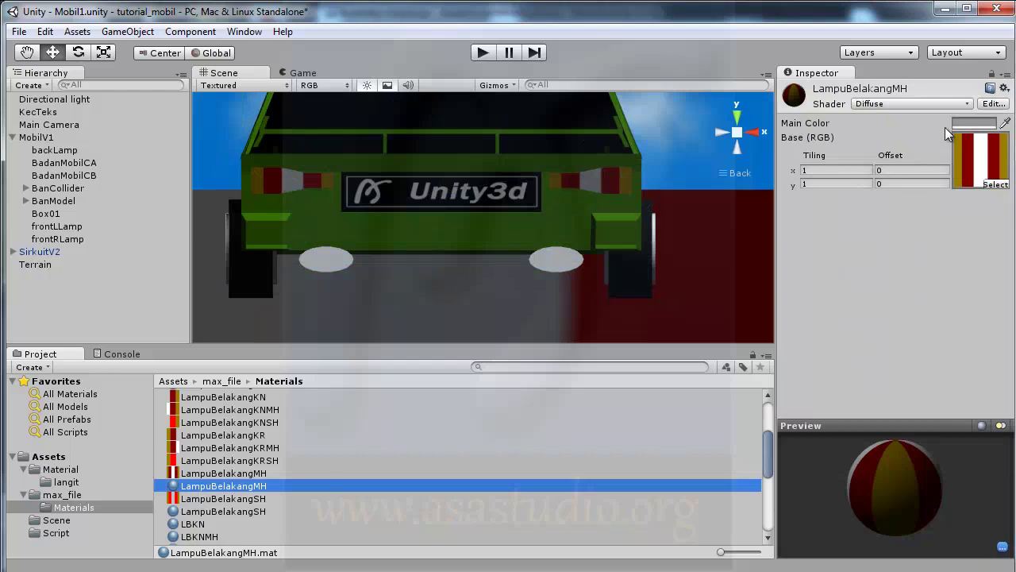
{"action": "left_click", "coordinate": [913, 107]}
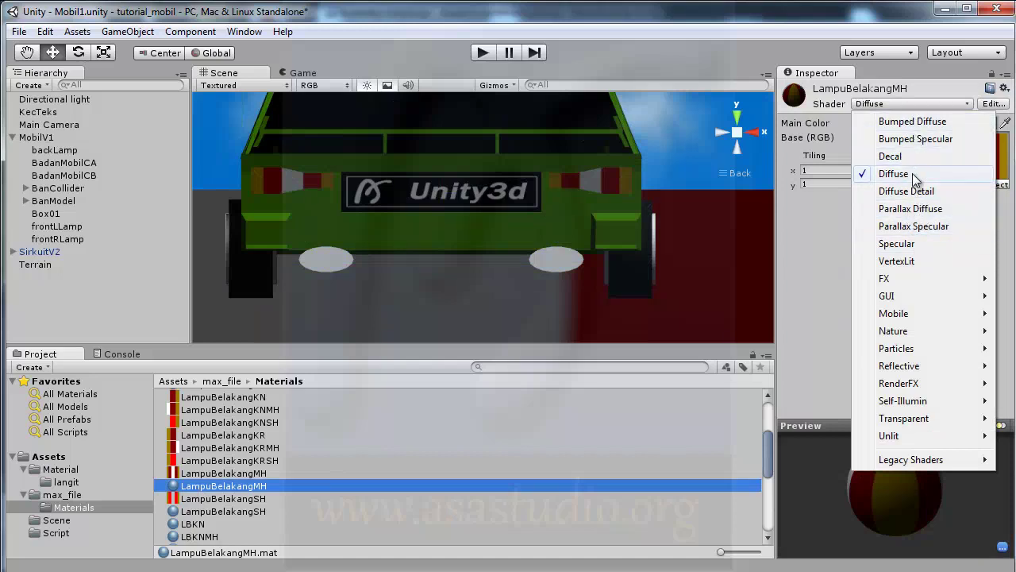
{"action": "left_click", "coordinate": [915, 251]}
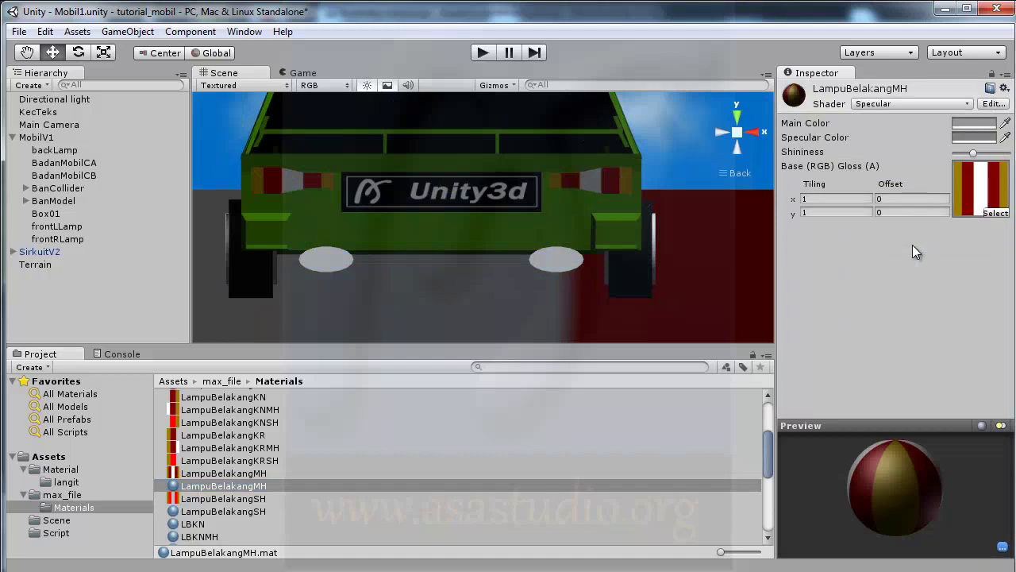
{"action": "left_click", "coordinate": [970, 137]}
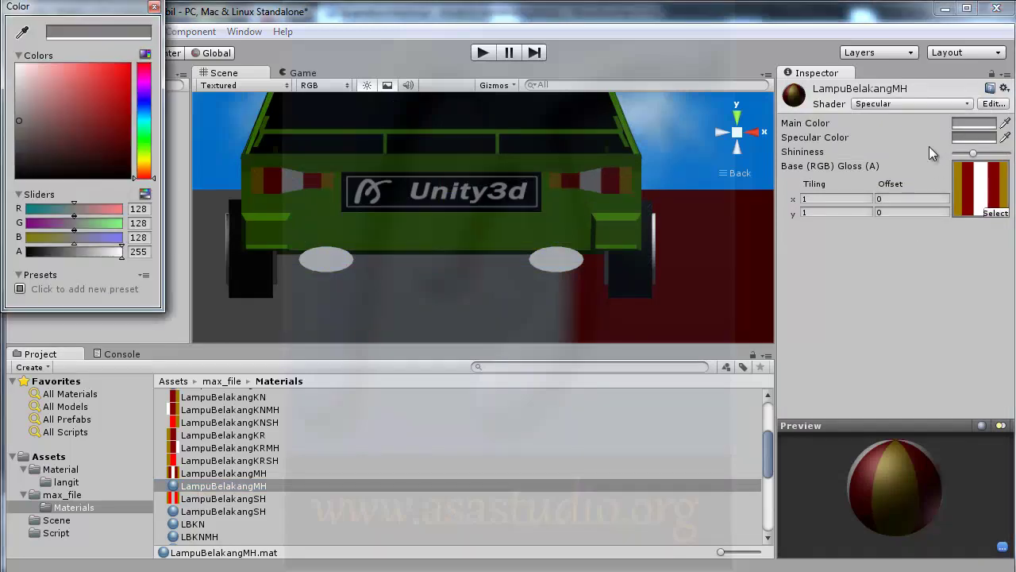
{"action": "left_click_drag", "start_coordinate": [28, 111], "coordinate": [2, 45]}
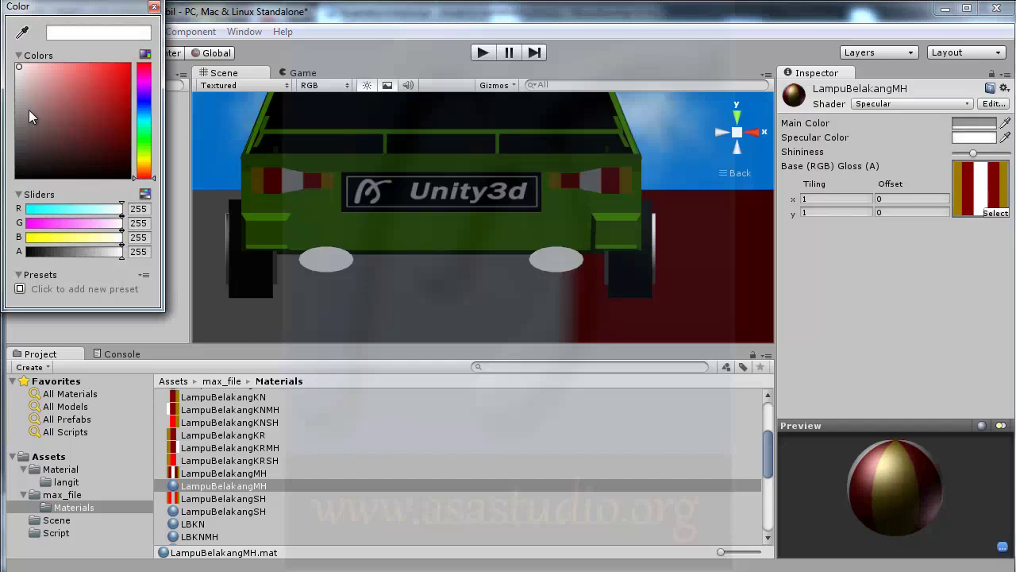
{"action": "left_click", "coordinate": [154, 6]}
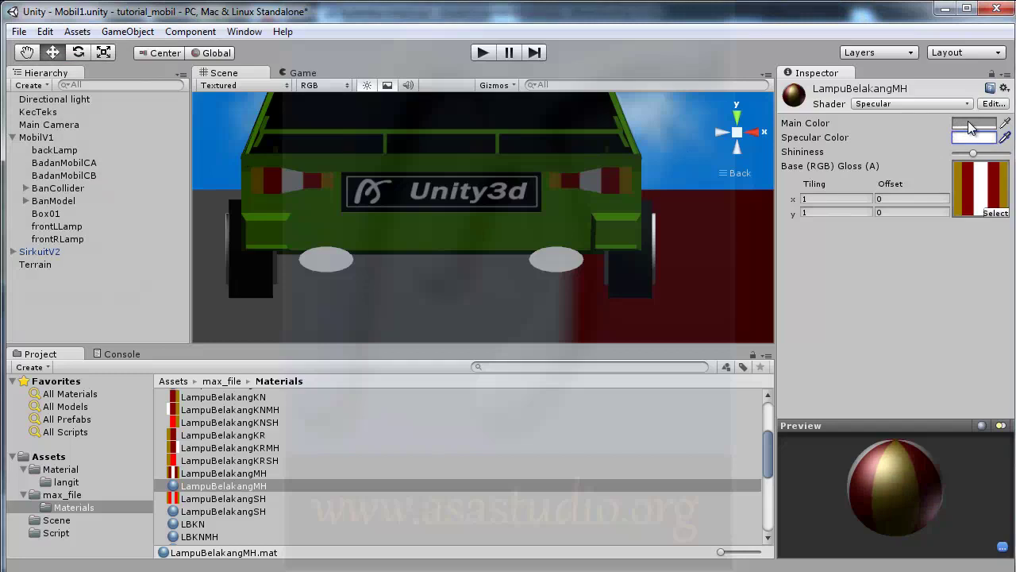
Give LampuBelakangSH the same Specular shader and white specular colour, then start the game.
{"action": "left_click", "coordinate": [213, 511]}
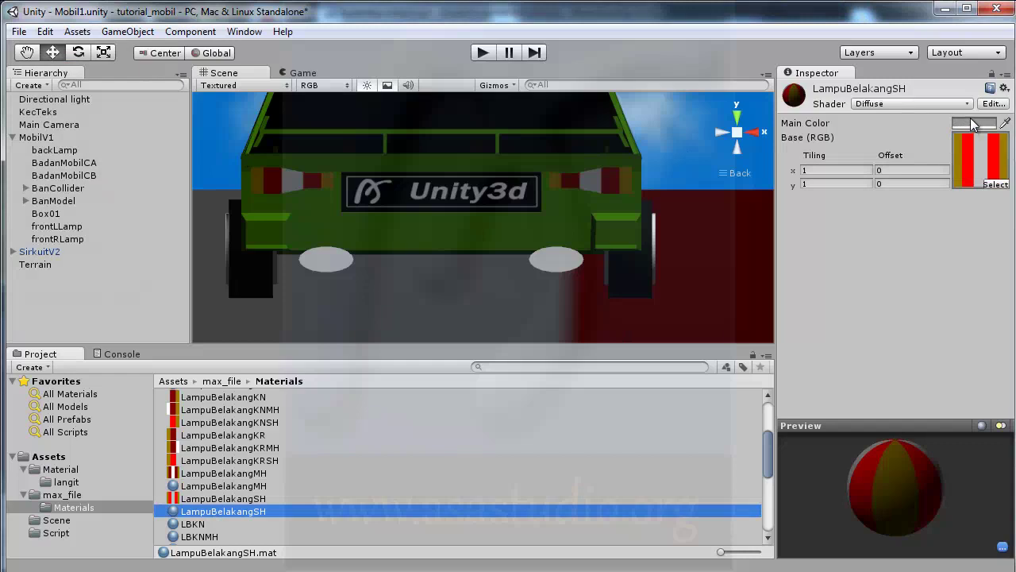
{"action": "left_click", "coordinate": [888, 105]}
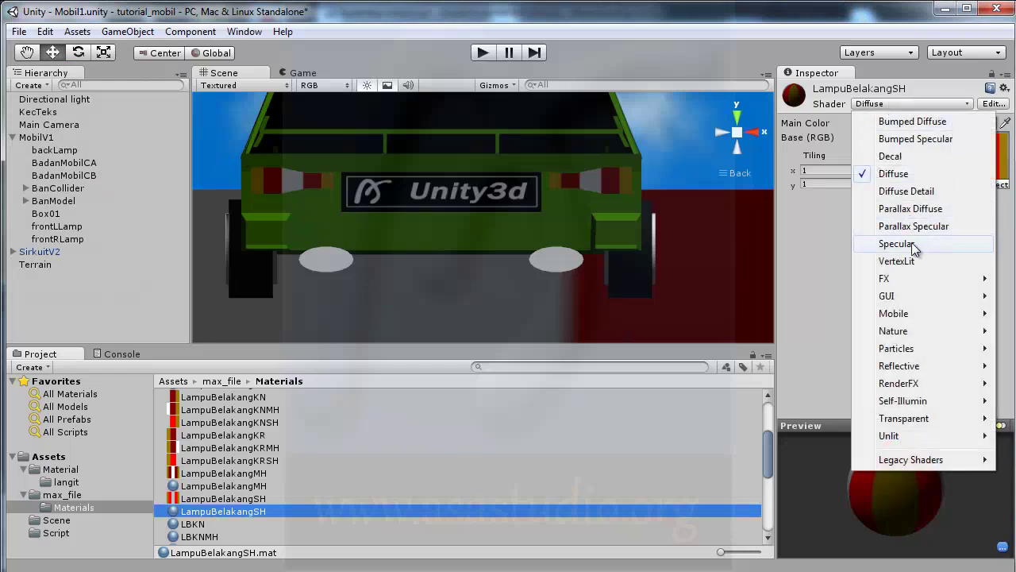
{"action": "left_click", "coordinate": [897, 243]}
{"action": "left_click", "coordinate": [972, 137]}
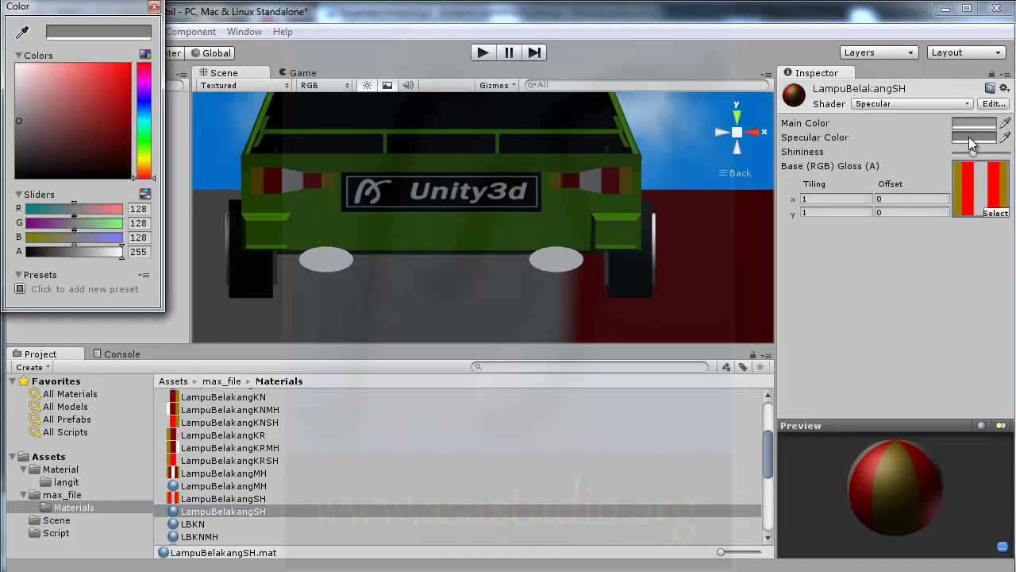
{"action": "left_click_drag", "start_coordinate": [46, 83], "coordinate": [1, 50]}
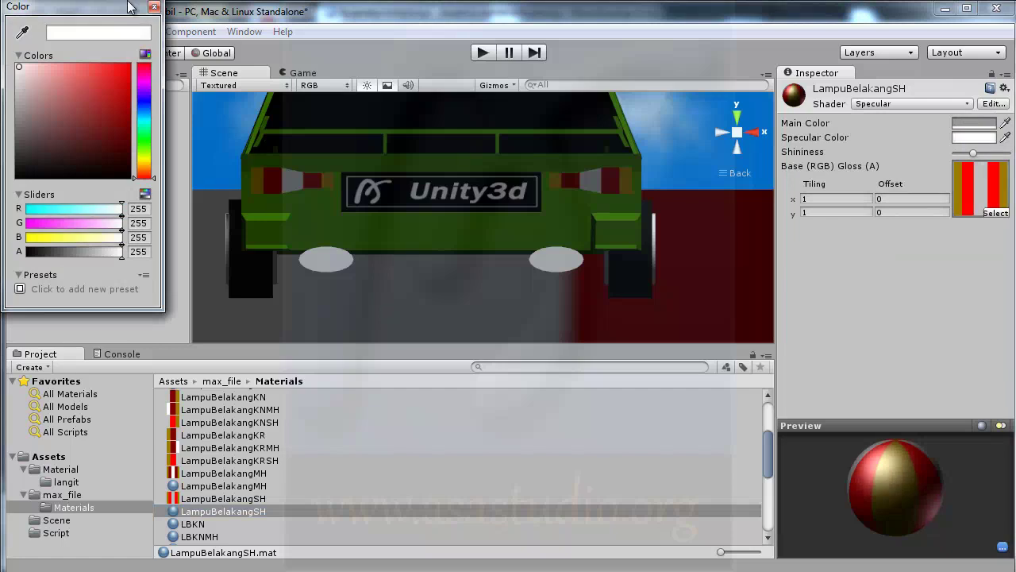
{"action": "left_click", "coordinate": [155, 8]}
{"action": "left_click", "coordinate": [481, 52]}
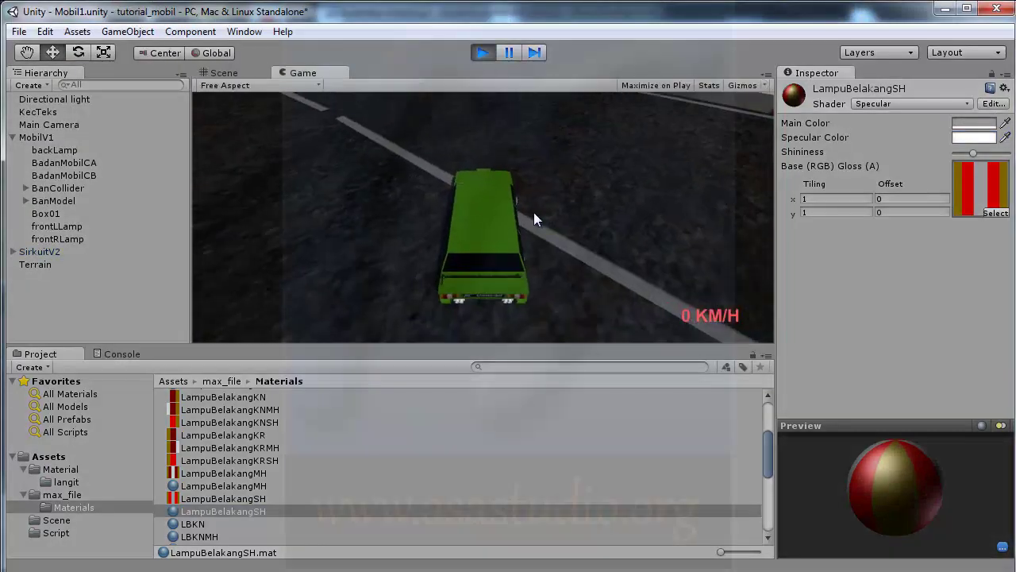
Drive the car forward up to 26 KM/H, brake, and reverse at -7 KM/H to check the rear lights.
{"action": "key", "text": "Up"}
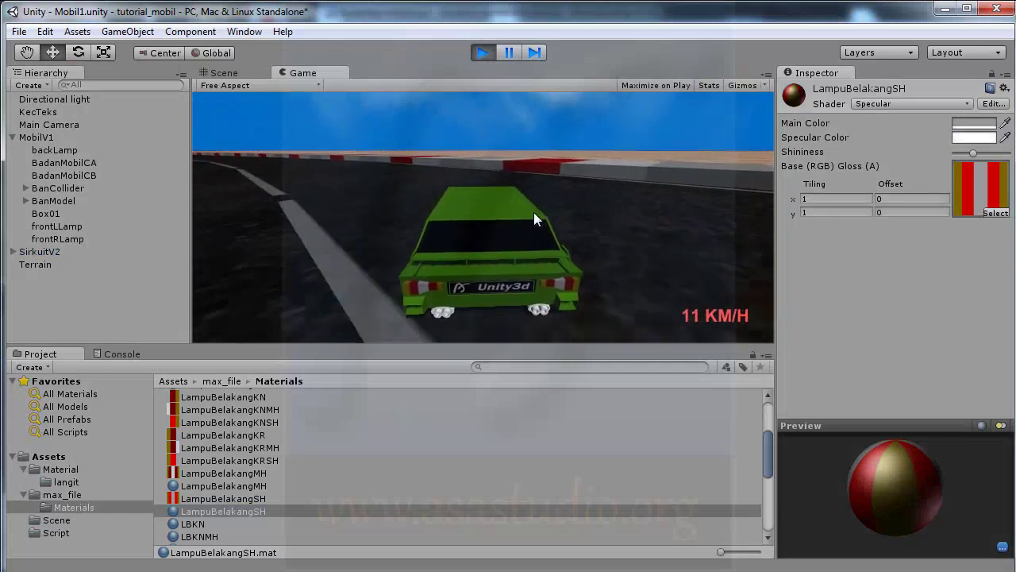
{"action": "key", "text": "Down"}
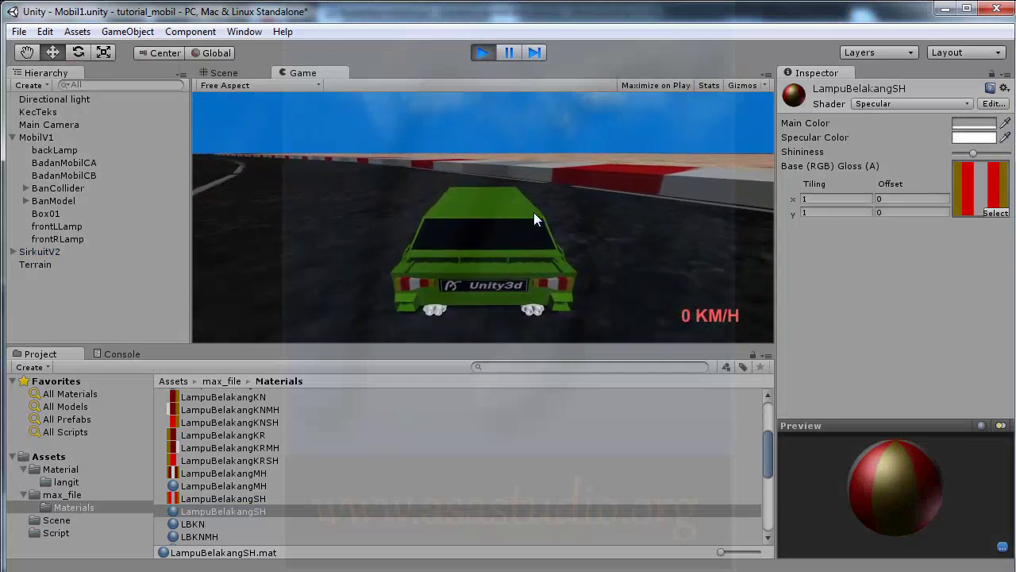
{"action": "key", "text": "Down"}
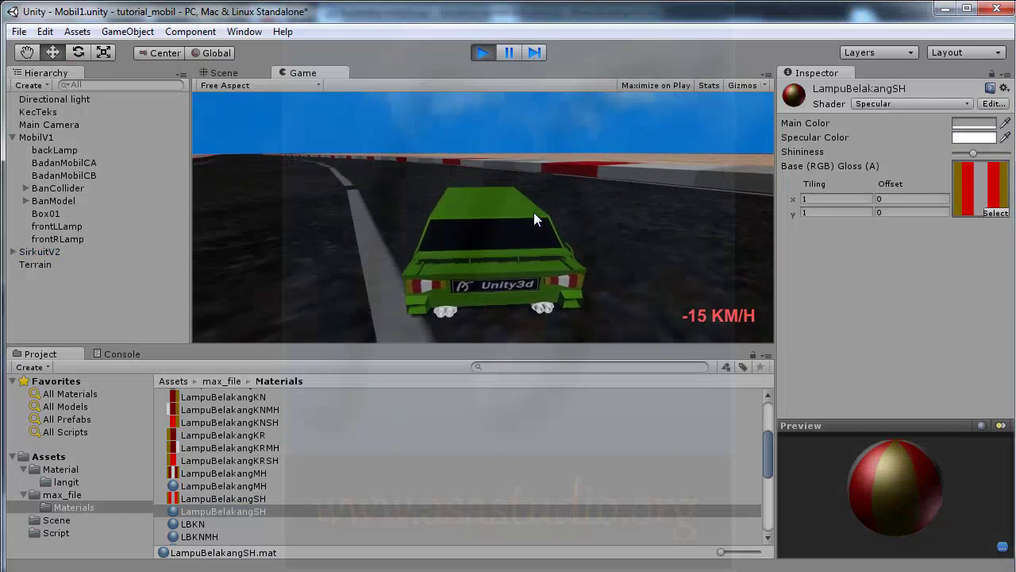
{"action": "key", "text": "Up"}
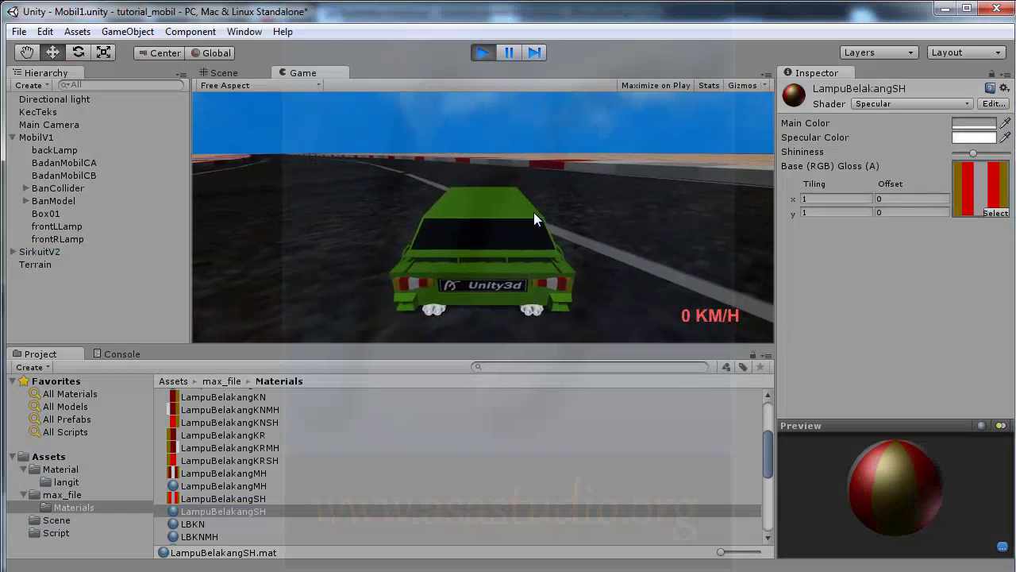
{"action": "key", "text": "Up"}
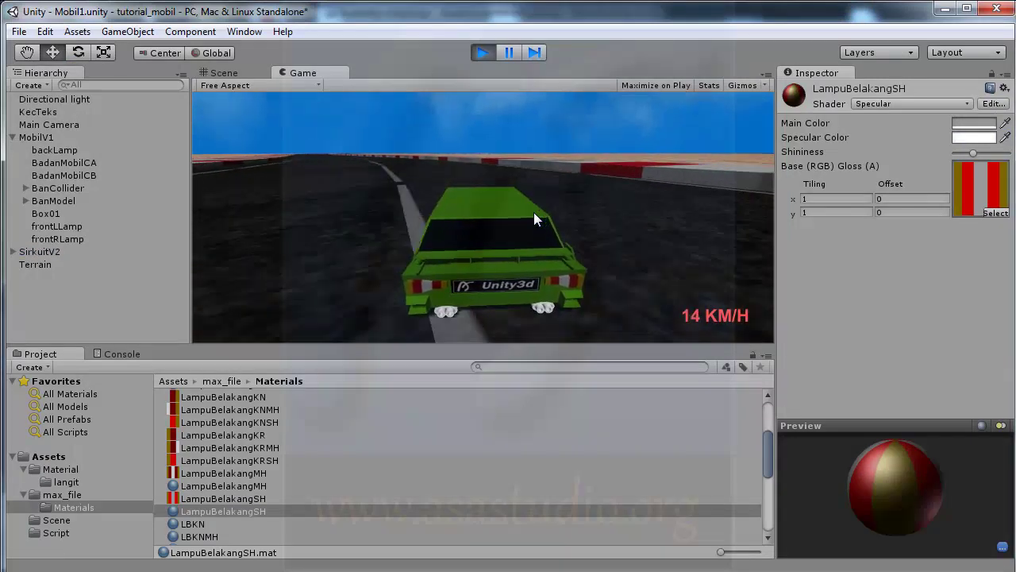
{"action": "key", "text": "Left"}
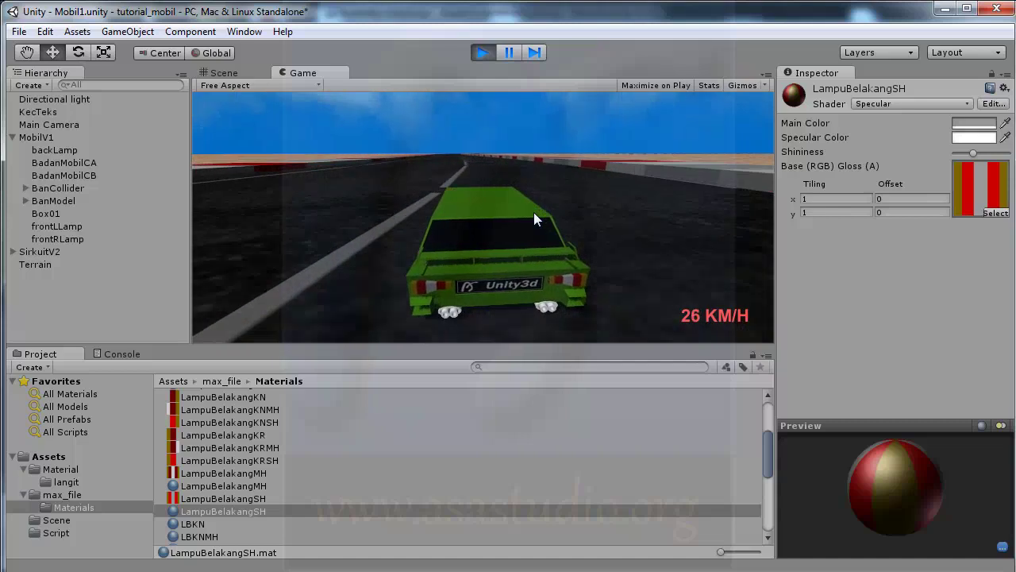
{"action": "key", "text": "Down"}
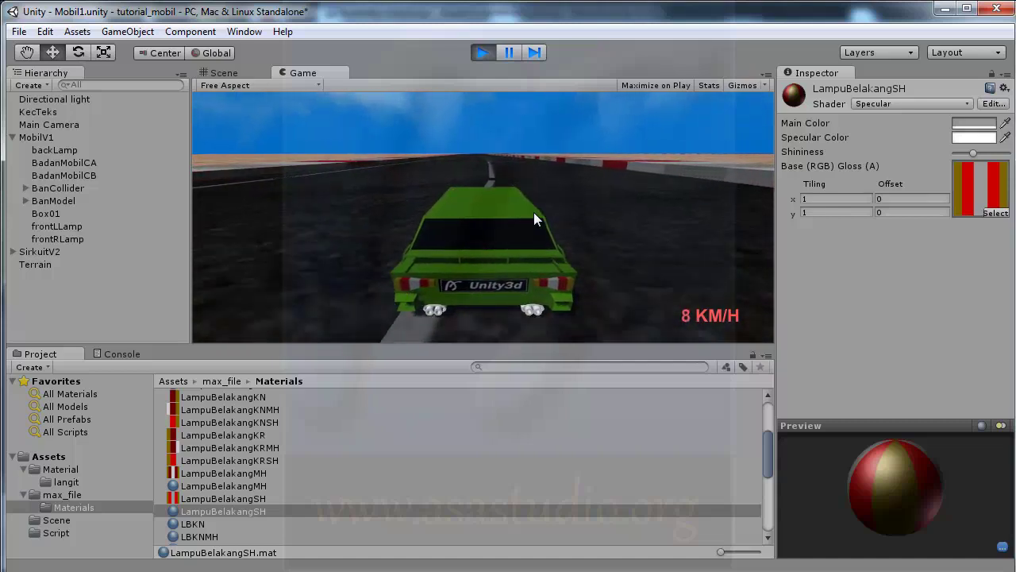
{"action": "key", "text": "Down"}
{"action": "key", "text": "Up"}
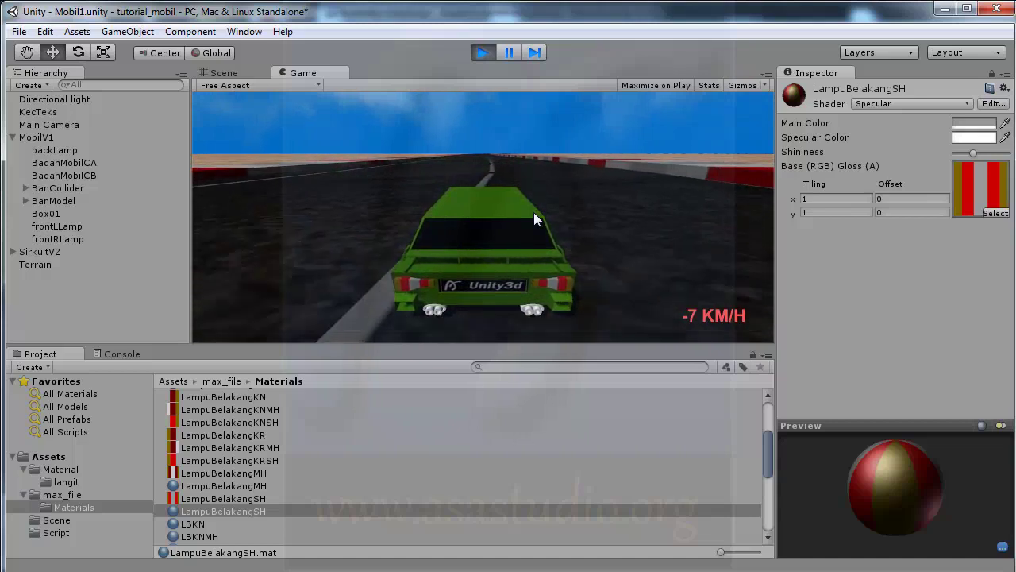